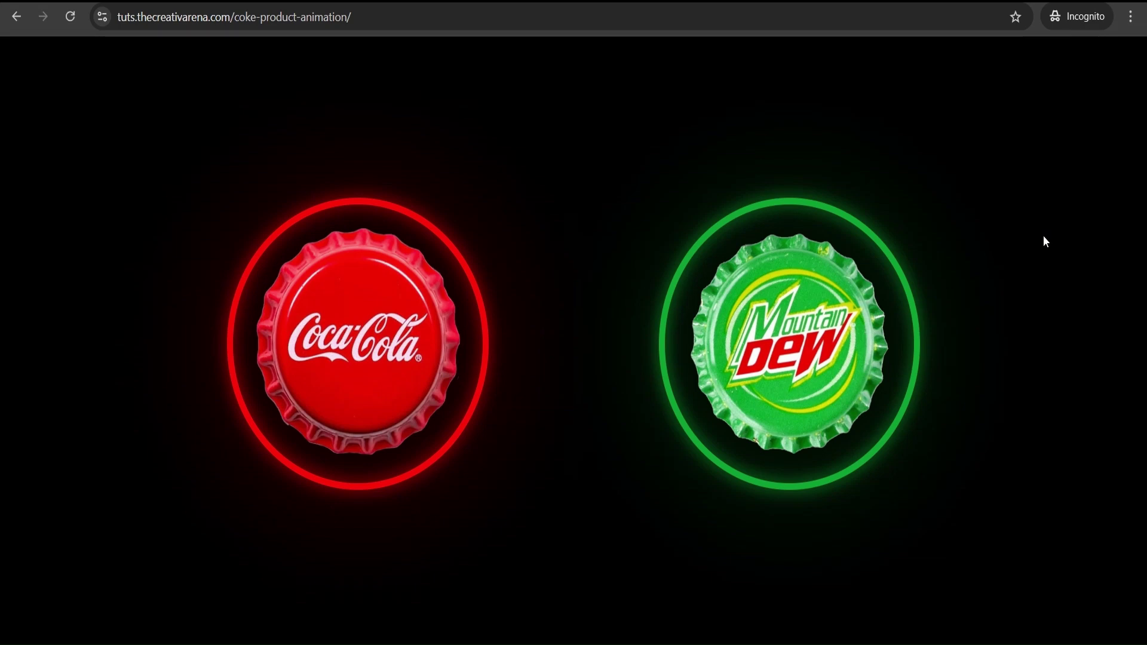
Preview the hover animations of the Coca-Cola and Mountain Dew bottle cap cards on the finished page
{"action": "mouse_move", "coordinate": [832, 363]}
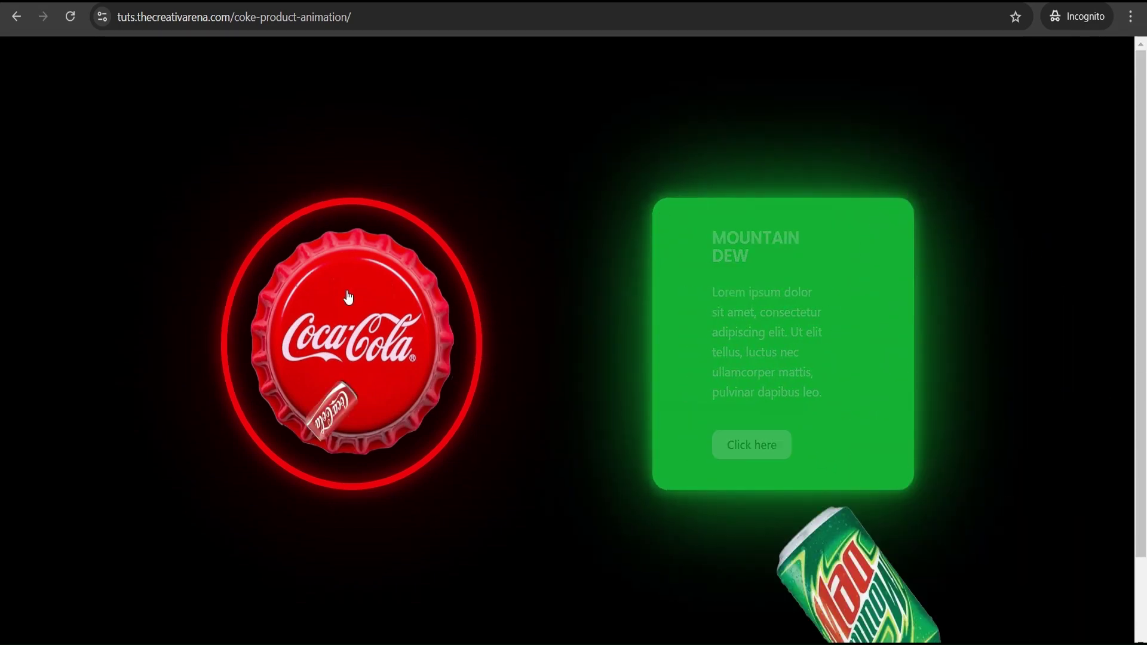
{"action": "mouse_move", "coordinate": [388, 293]}
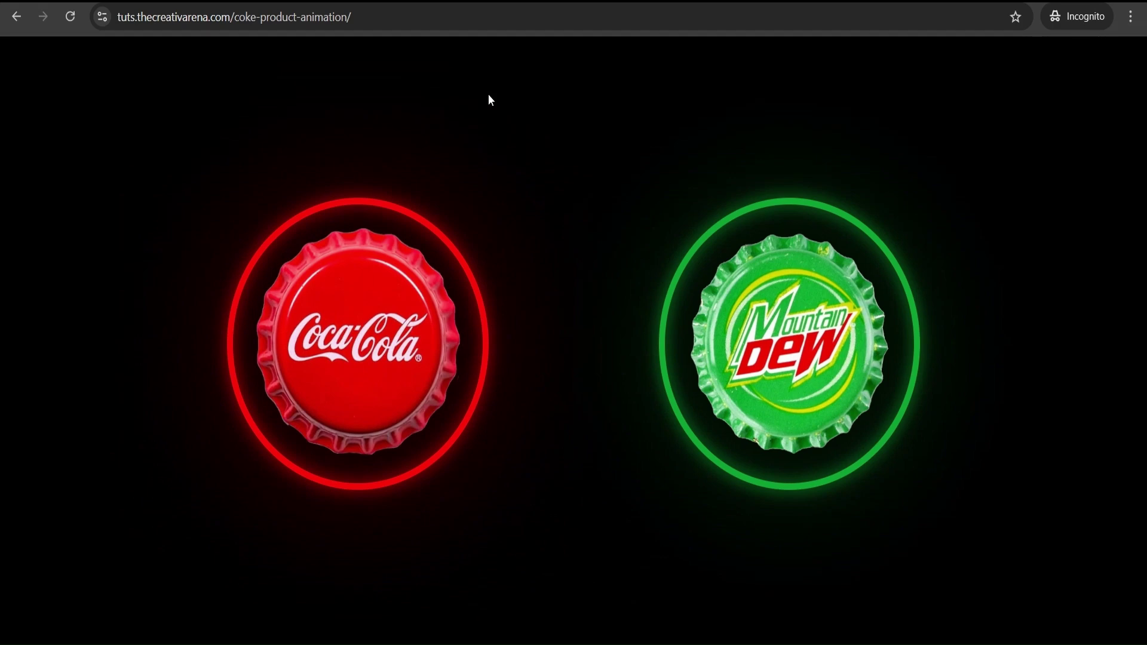
{"action": "mouse_move", "coordinate": [833, 339]}
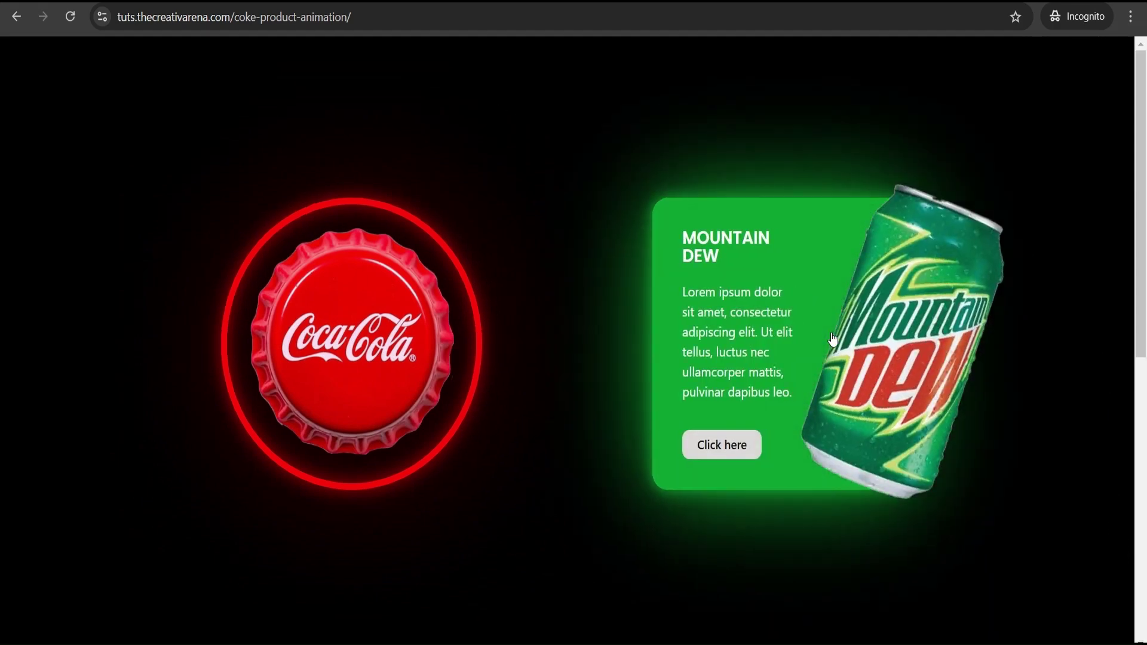
{"action": "mouse_move", "coordinate": [373, 311]}
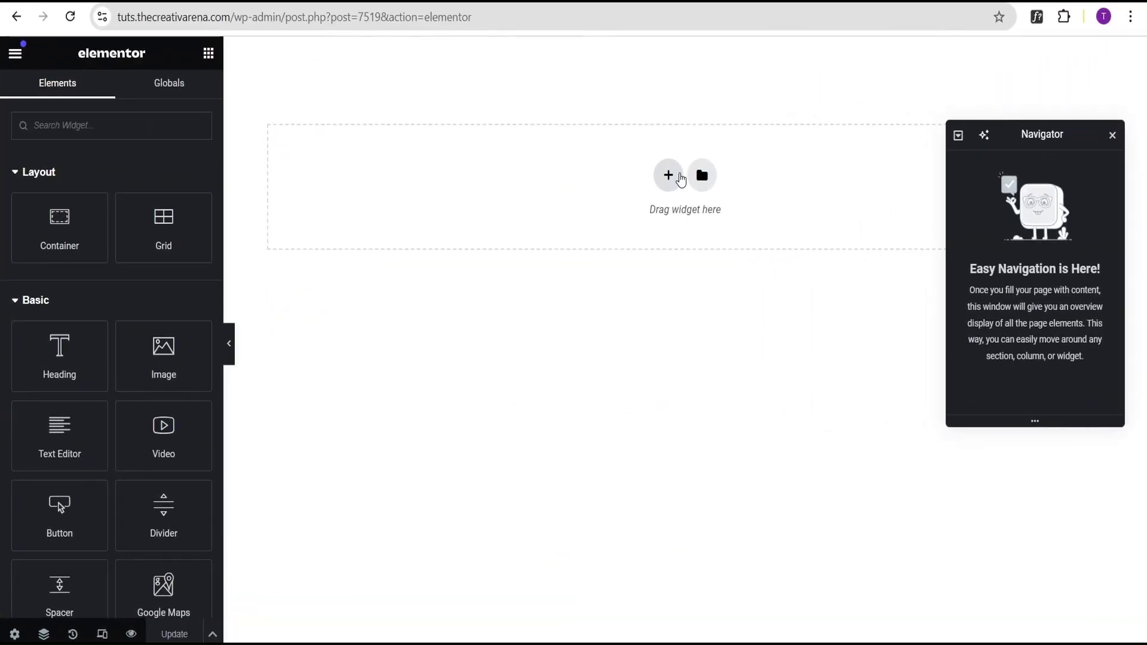
Add a row-direction Flexbox container to the page and set its minimum height to 100 vh
{"action": "left_click", "coordinate": [668, 181]}
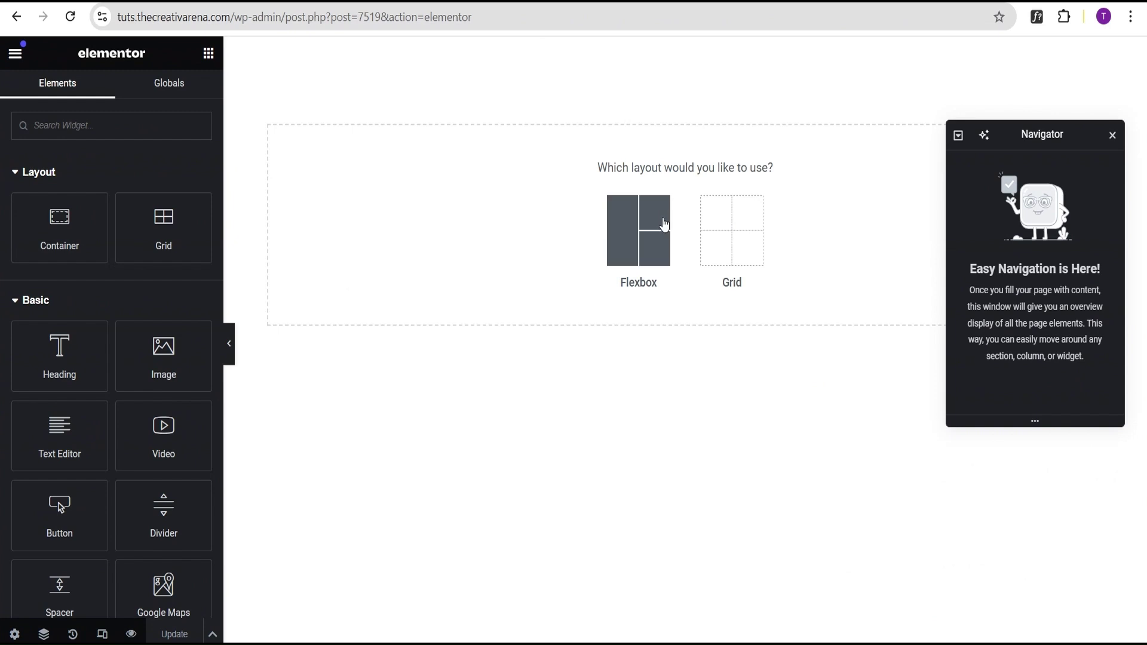
{"action": "left_click", "coordinate": [642, 233]}
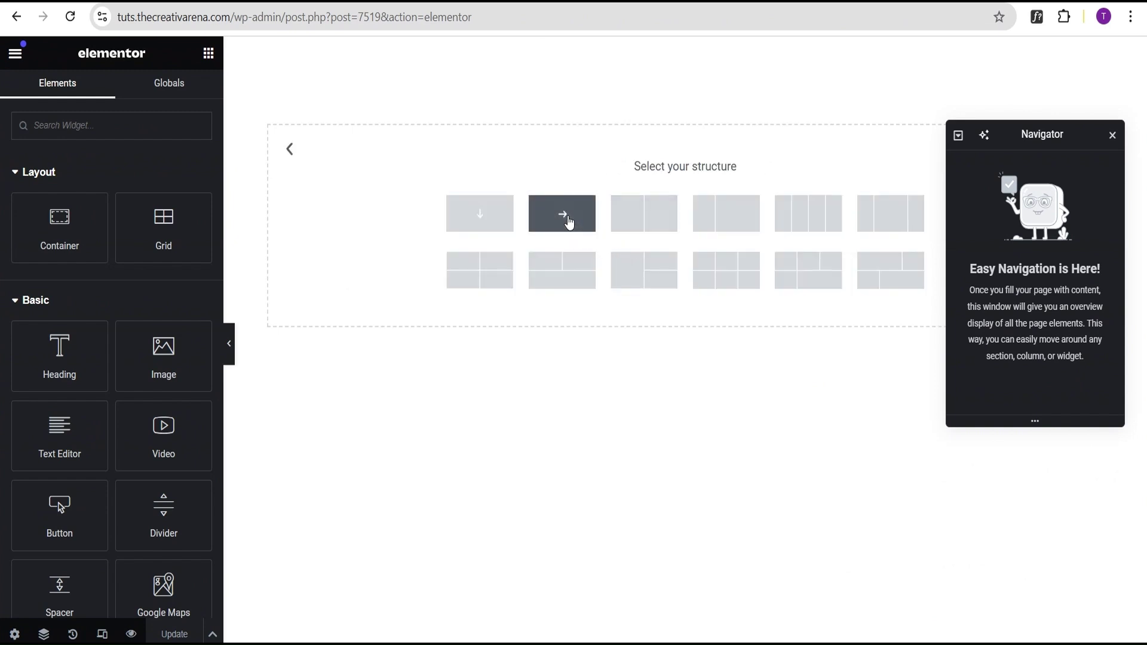
{"action": "left_click", "coordinate": [564, 222]}
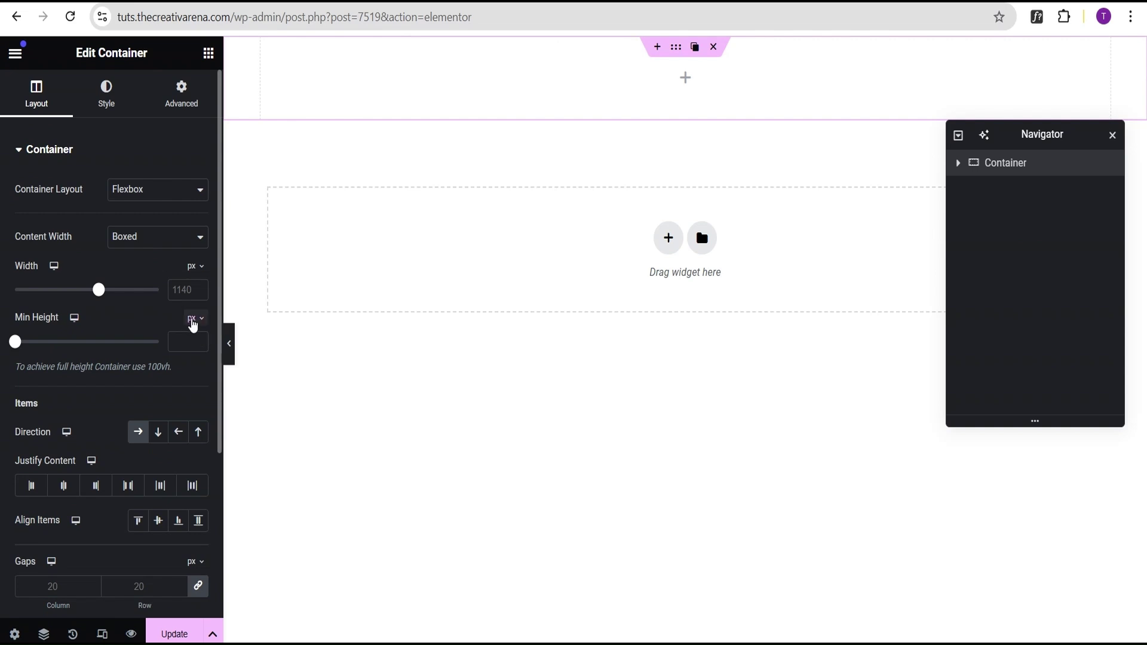
{"action": "left_click", "coordinate": [192, 324]}
{"action": "left_click", "coordinate": [189, 405]}
{"action": "left_click_drag", "start_coordinate": [15, 343], "coordinate": [159, 341]}
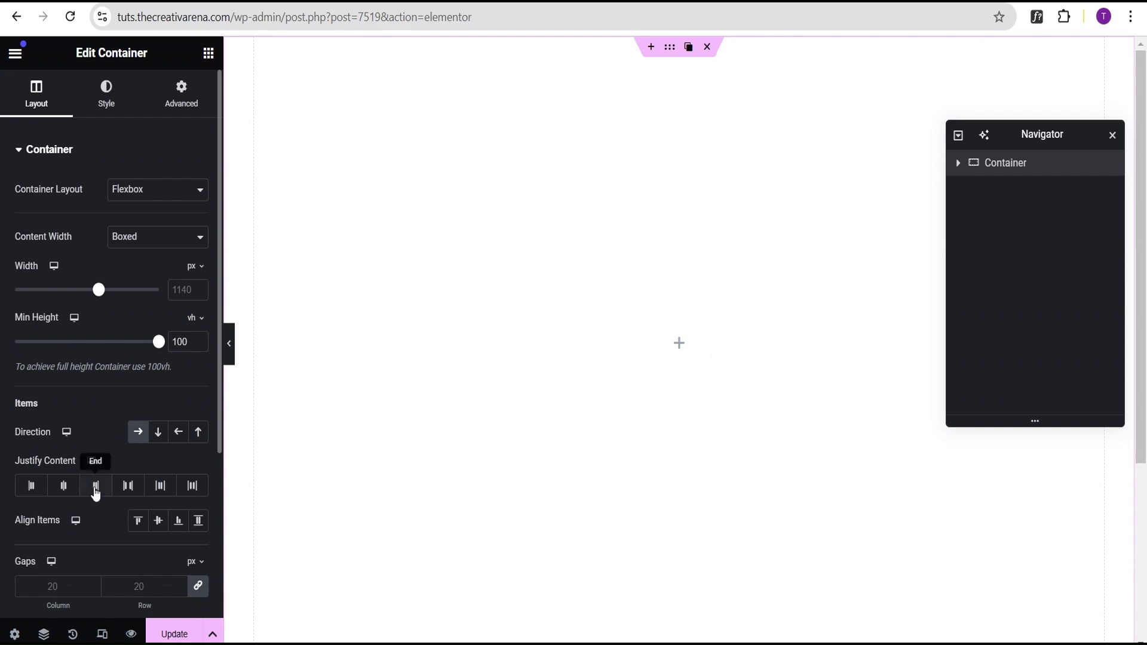
Centre the container's items with Justify Content and Align Items, and set its column and row gaps to 20%
{"action": "left_click", "coordinate": [63, 486]}
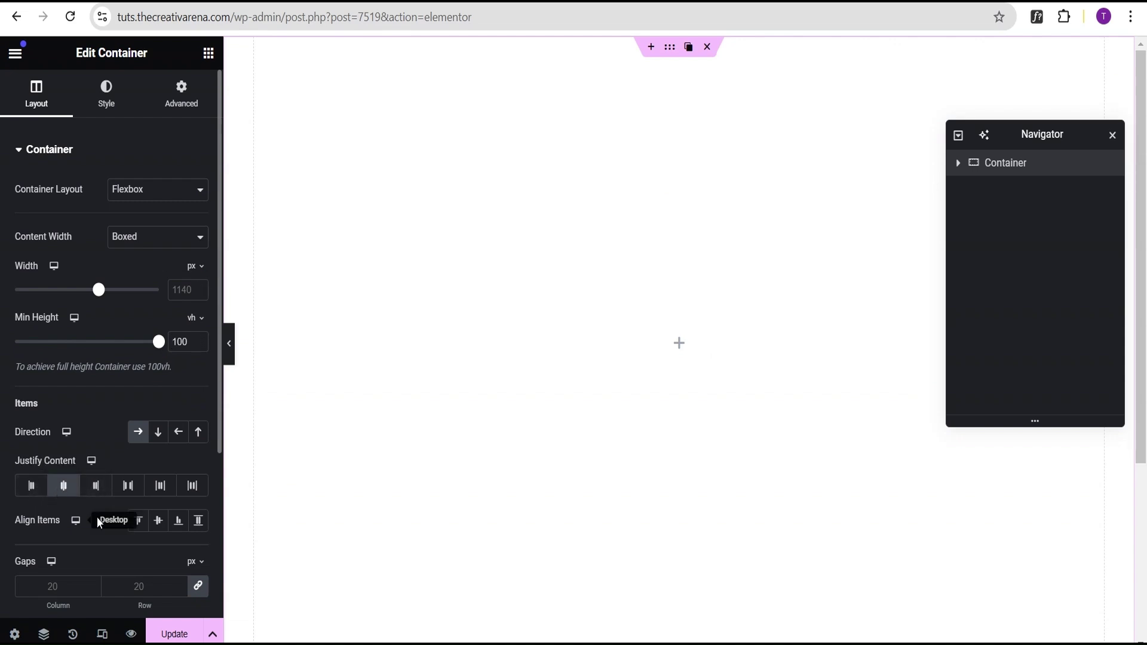
{"action": "left_click", "coordinate": [157, 522]}
{"action": "scroll", "coordinate": [140, 484], "scroll_direction": "down", "scroll_amount": 4}
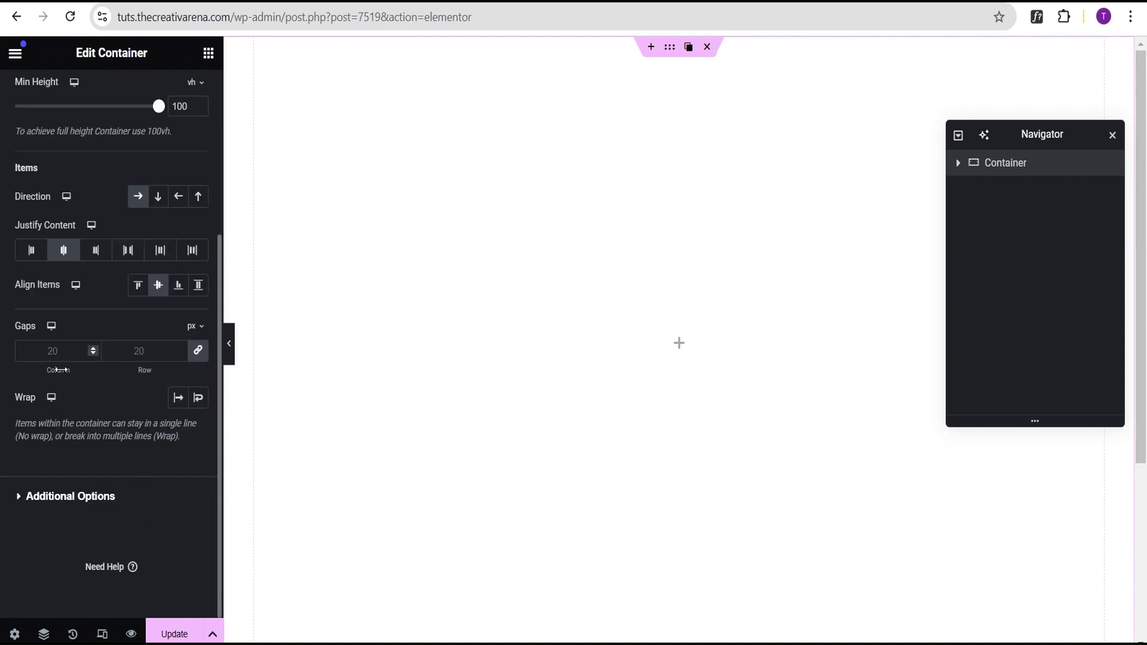
{"action": "left_click", "coordinate": [52, 349]}
{"action": "left_click", "coordinate": [200, 332]}
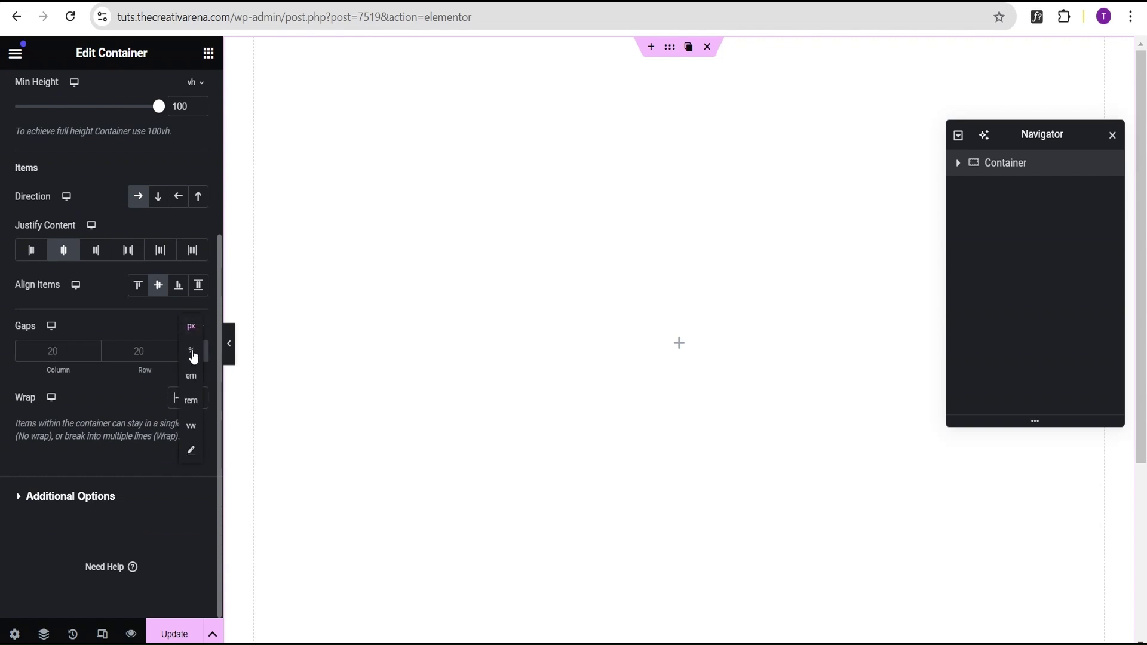
{"action": "left_click", "coordinate": [191, 351]}
{"action": "left_click", "coordinate": [53, 352]}
{"action": "type", "text": "20"}
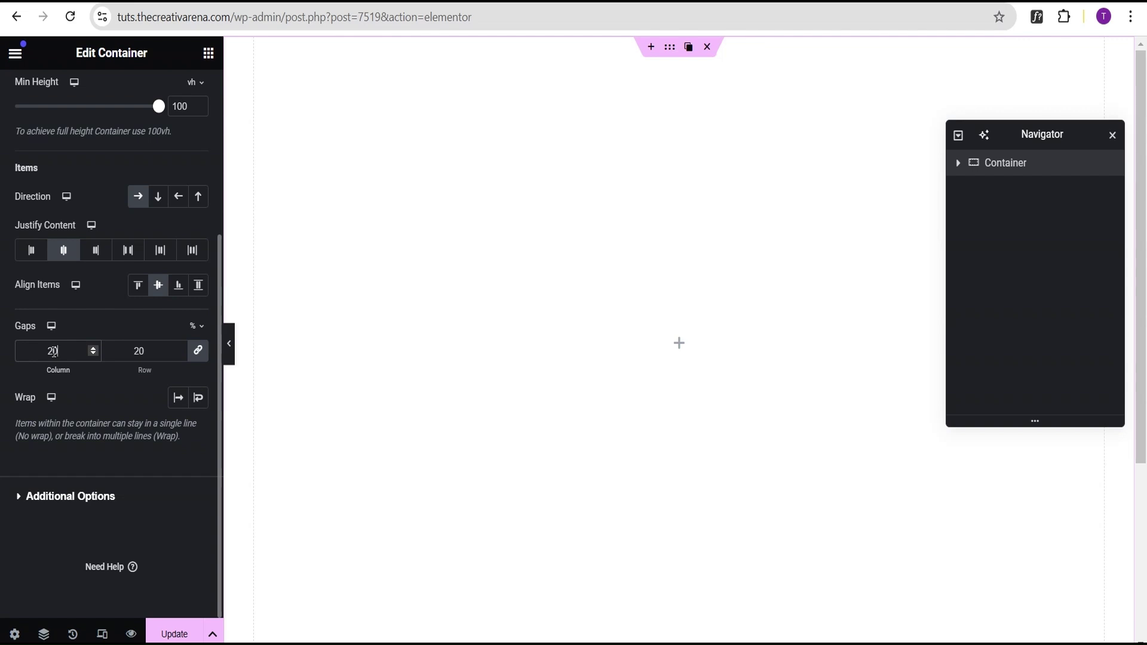
Give the container a classic background in black
{"action": "scroll", "coordinate": [127, 252], "scroll_direction": "up", "scroll_amount": 4}
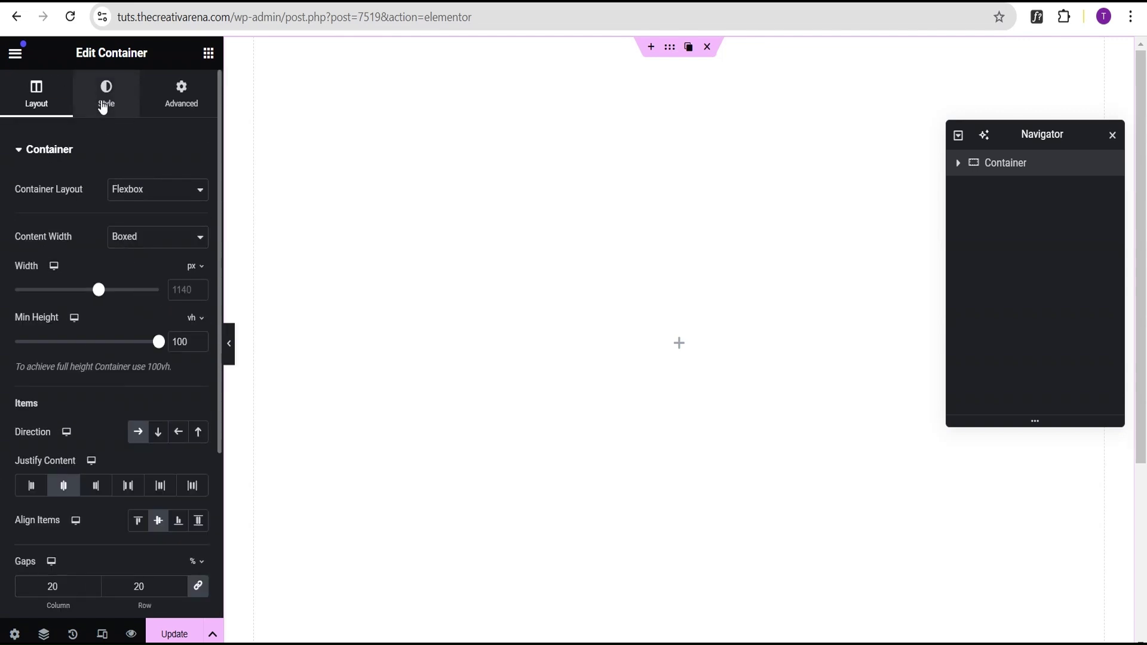
{"action": "left_click", "coordinate": [105, 101]}
{"action": "left_click", "coordinate": [140, 228]}
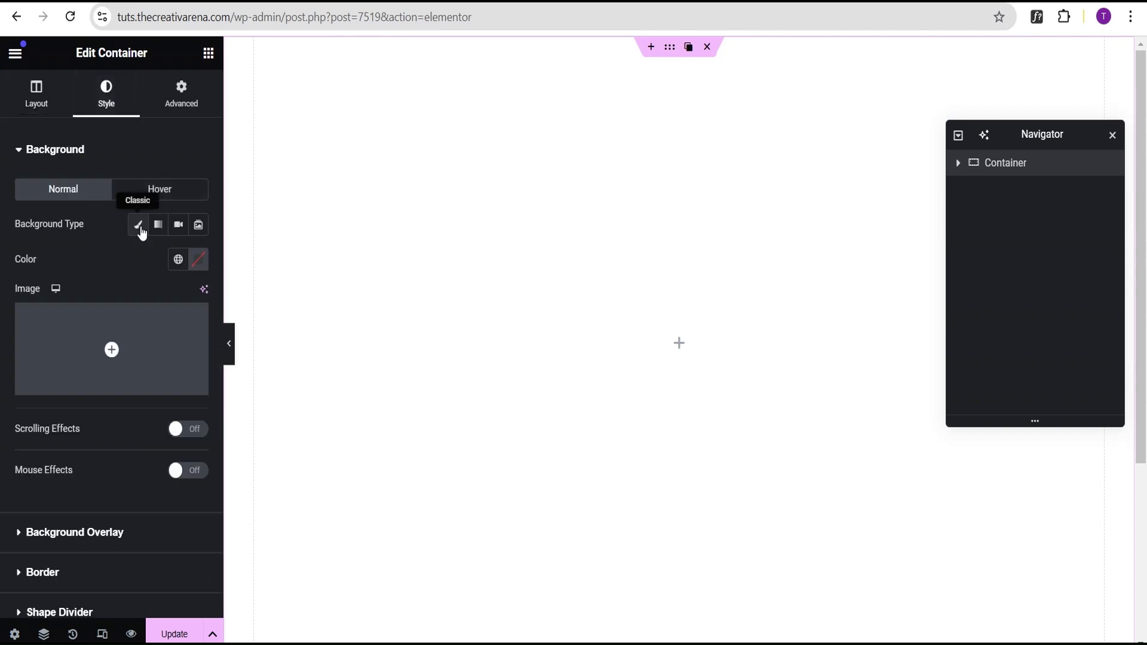
{"action": "left_click", "coordinate": [198, 259]}
{"action": "left_click", "coordinate": [199, 451]}
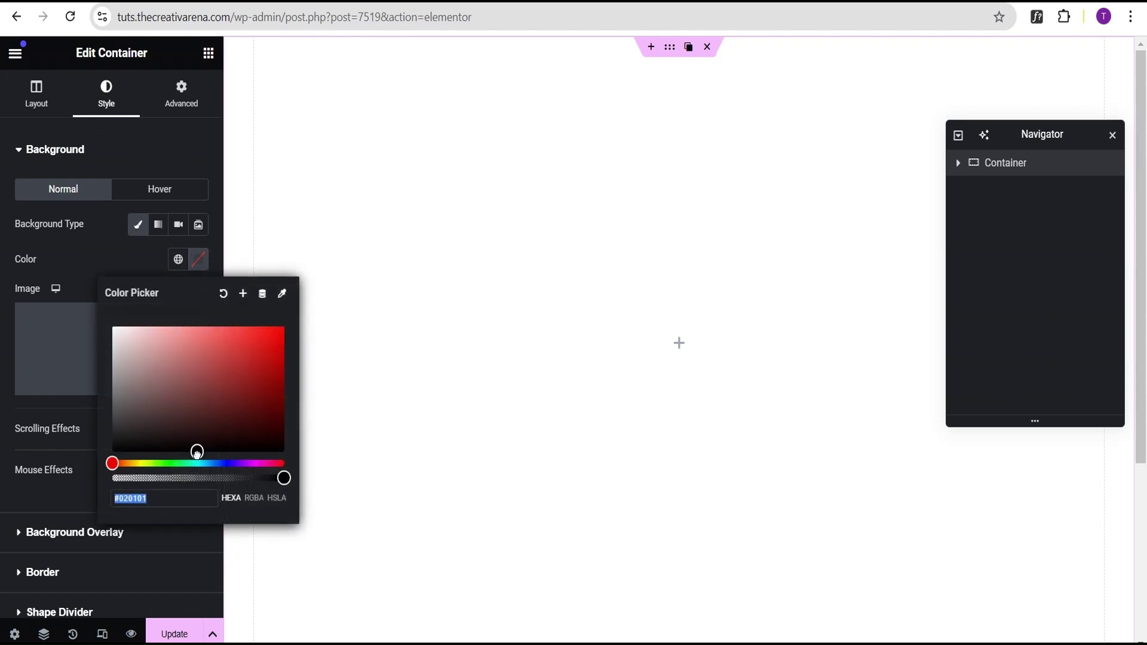
{"action": "left_click", "coordinate": [80, 241]}
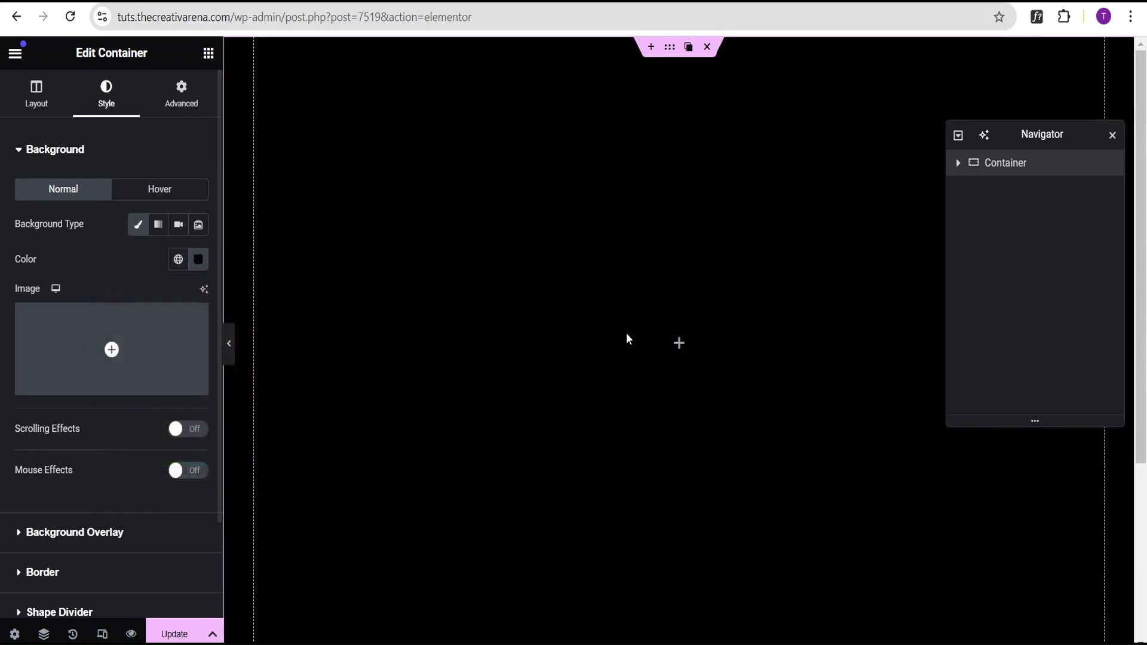
Add a nested container inside the main container and rename it Card
{"action": "left_click", "coordinate": [679, 343]}
{"action": "left_click_drag", "start_coordinate": [63, 228], "coordinate": [639, 327]}
{"action": "double_click", "coordinate": [1012, 190]}
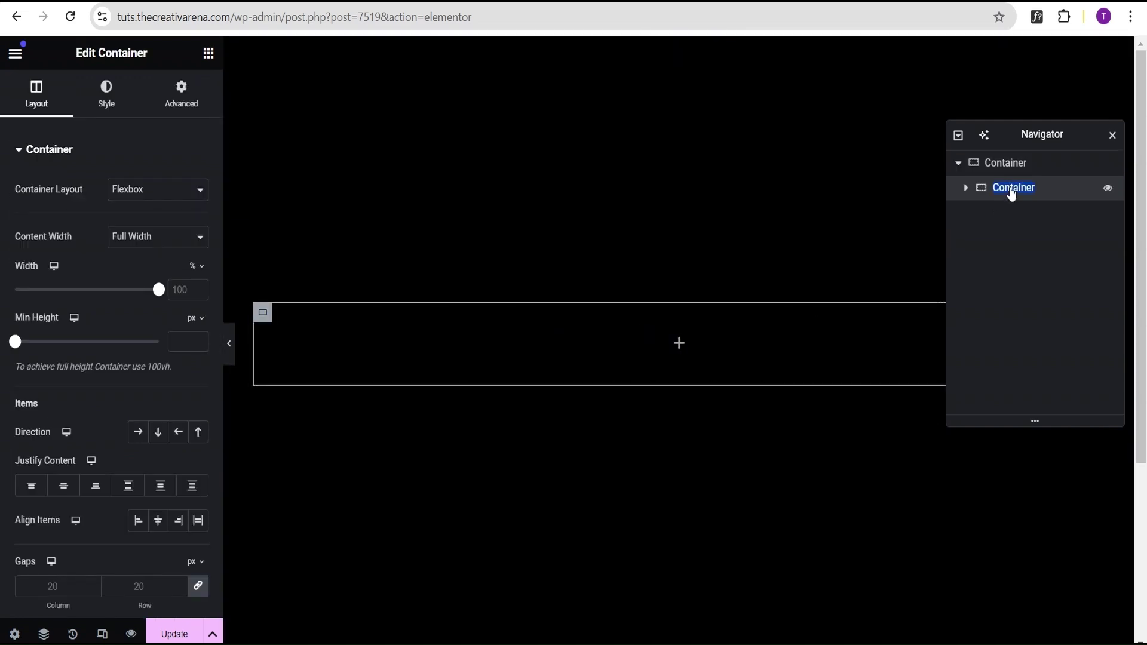
{"action": "type", "text": "Card"}
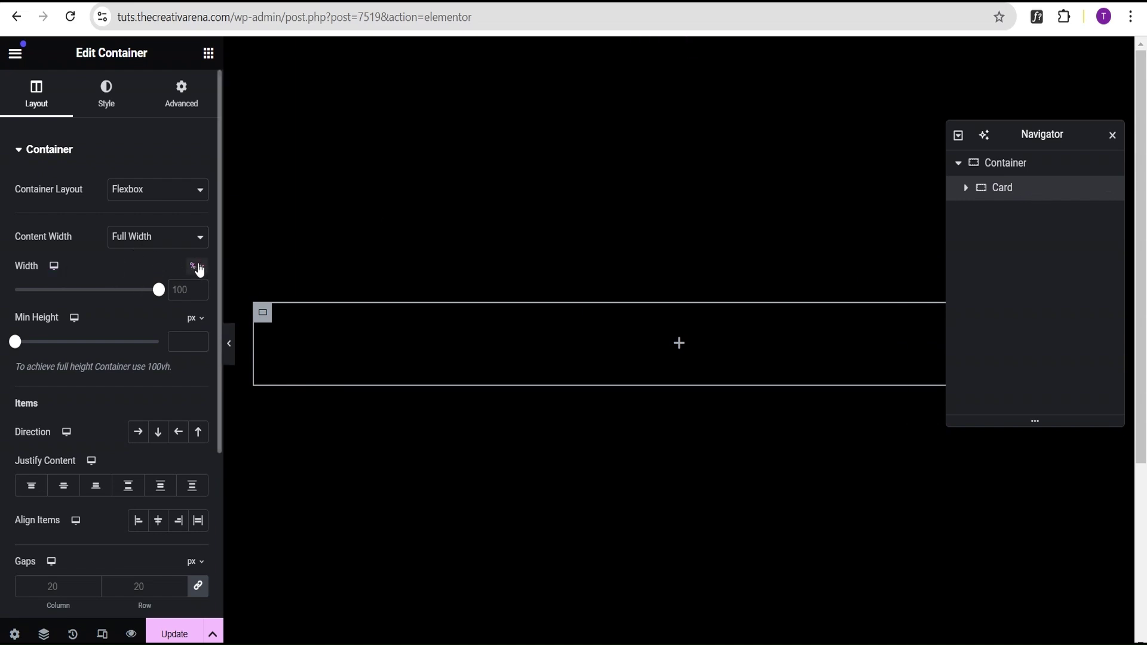
Set the Card container's width to 350 px and its minimum height to 350 px
{"action": "left_click", "coordinate": [199, 270]}
{"action": "left_click", "coordinate": [193, 271]}
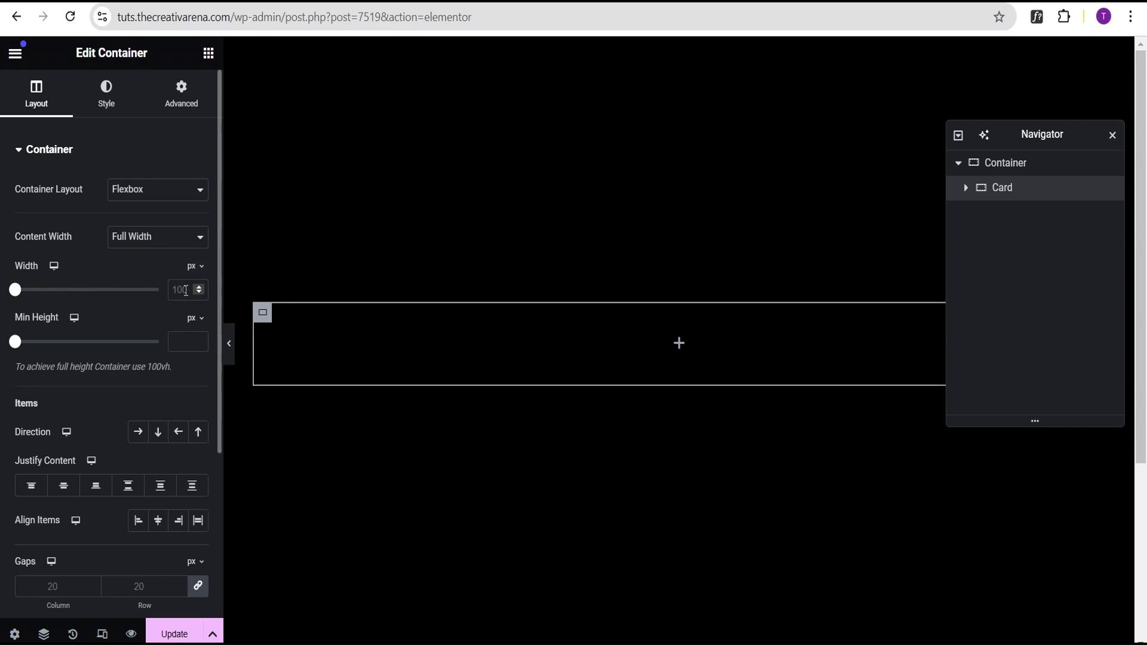
{"action": "left_click", "coordinate": [186, 291]}
{"action": "type", "text": "350"}
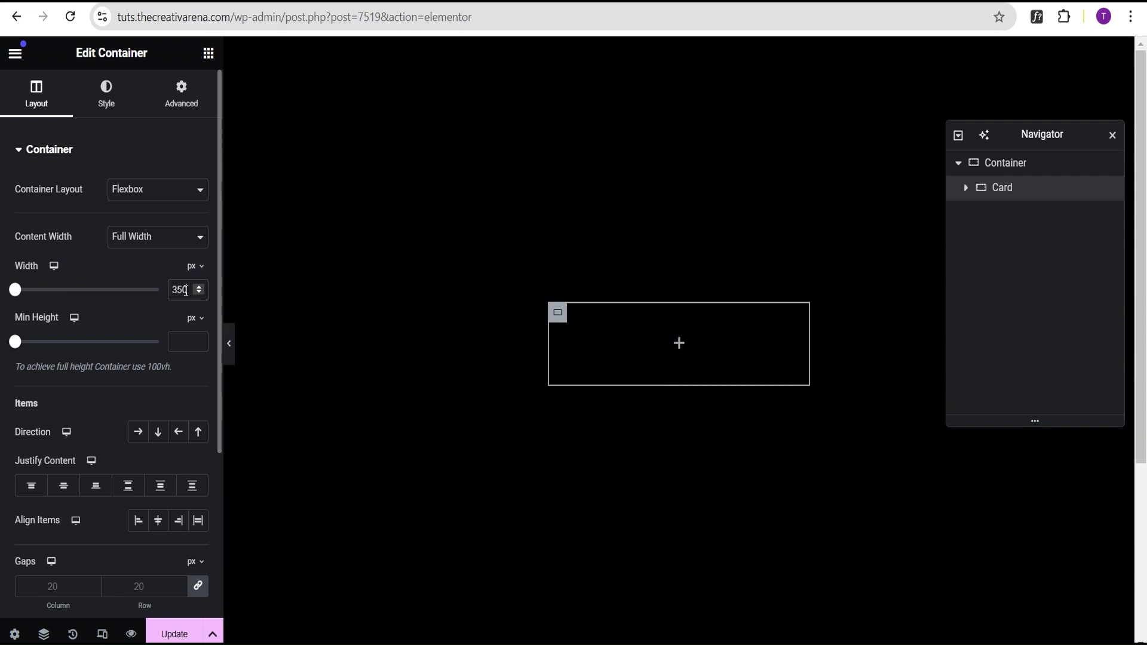
{"action": "left_click", "coordinate": [180, 343]}
{"action": "type", "text": "350"}
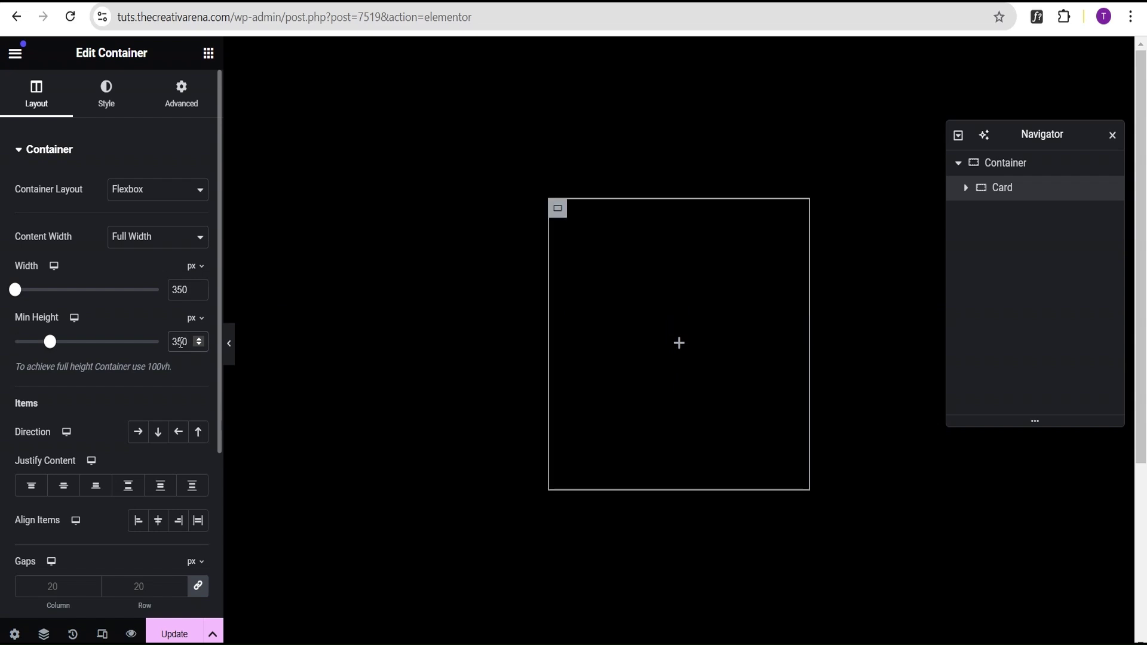
Set the Card container's direction to vertical column and centre its items with Justify Content and Align Items
{"action": "scroll", "coordinate": [107, 415], "scroll_direction": "down", "scroll_amount": 1}
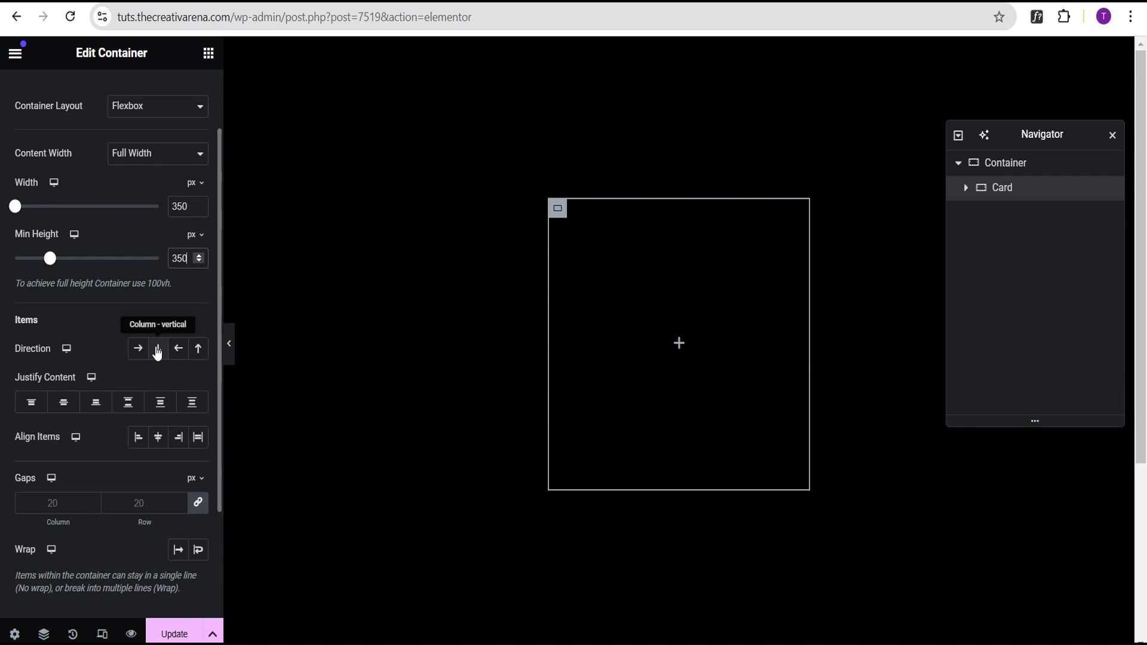
{"action": "left_click", "coordinate": [157, 349]}
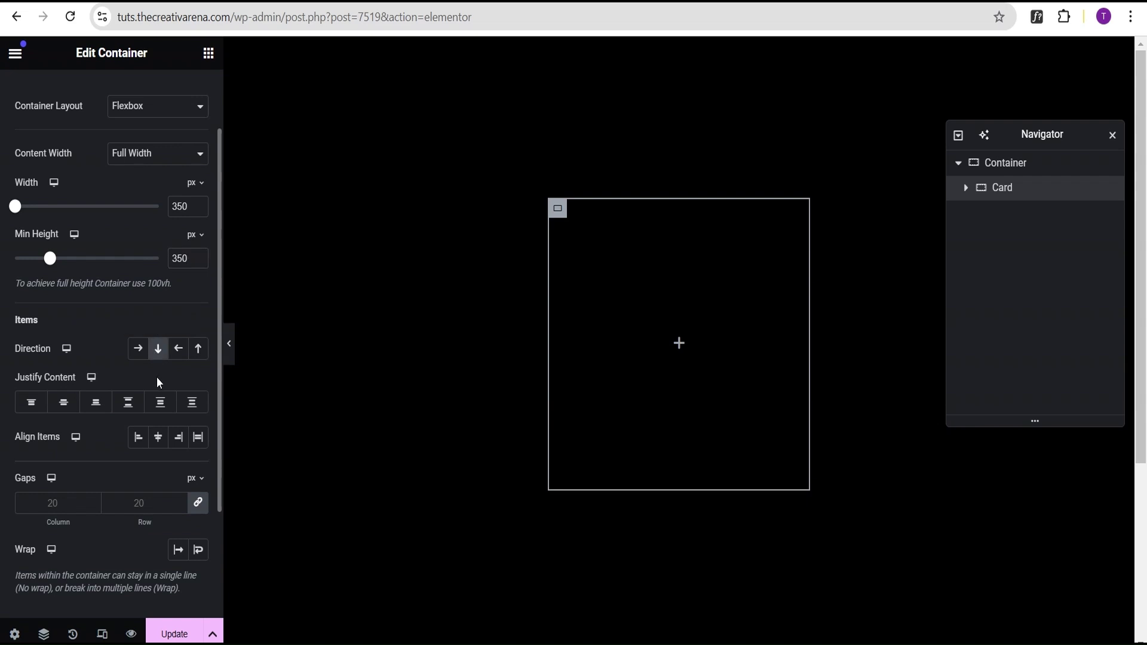
{"action": "left_click", "coordinate": [64, 404]}
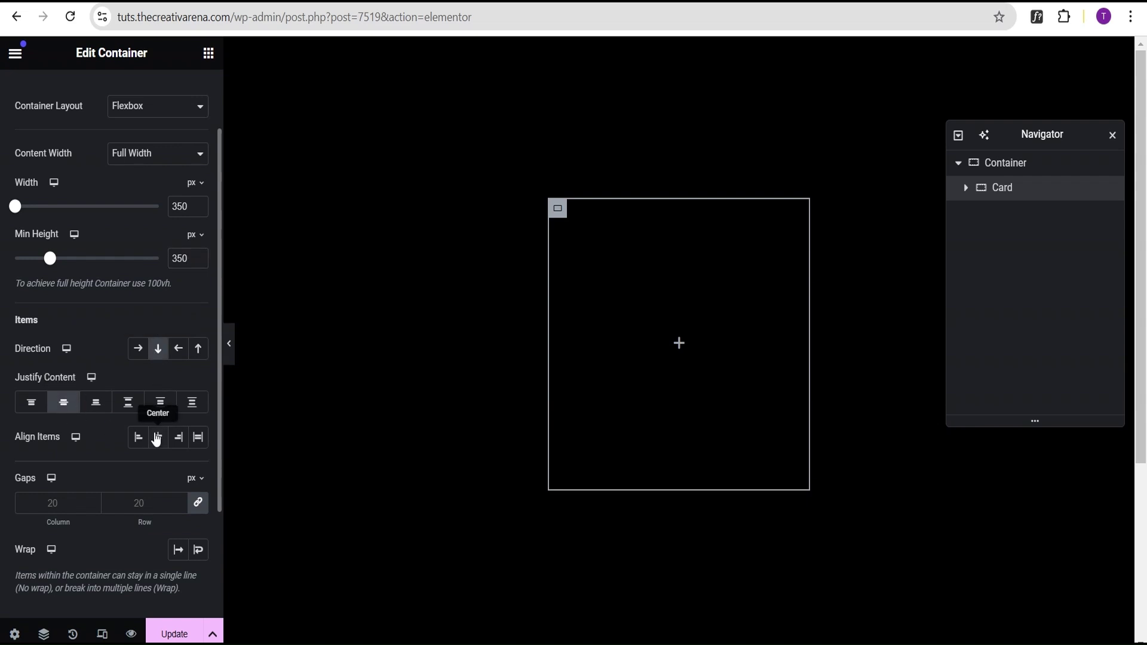
{"action": "left_click", "coordinate": [161, 440]}
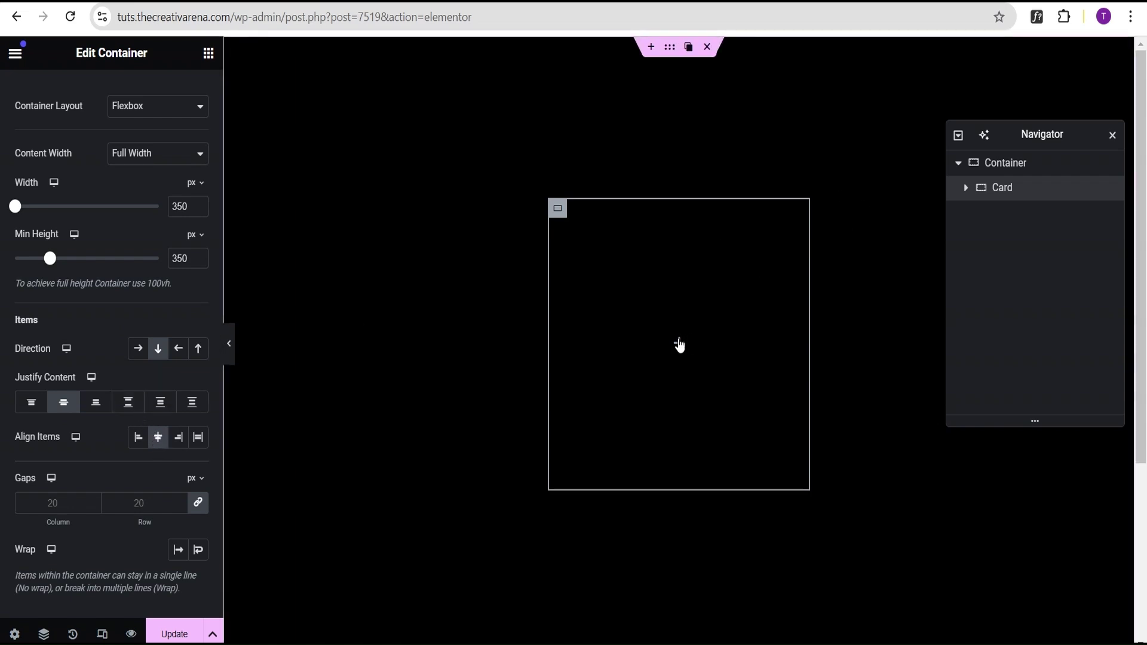
Add a container inside the Card container and duplicate it
{"action": "left_click", "coordinate": [679, 343]}
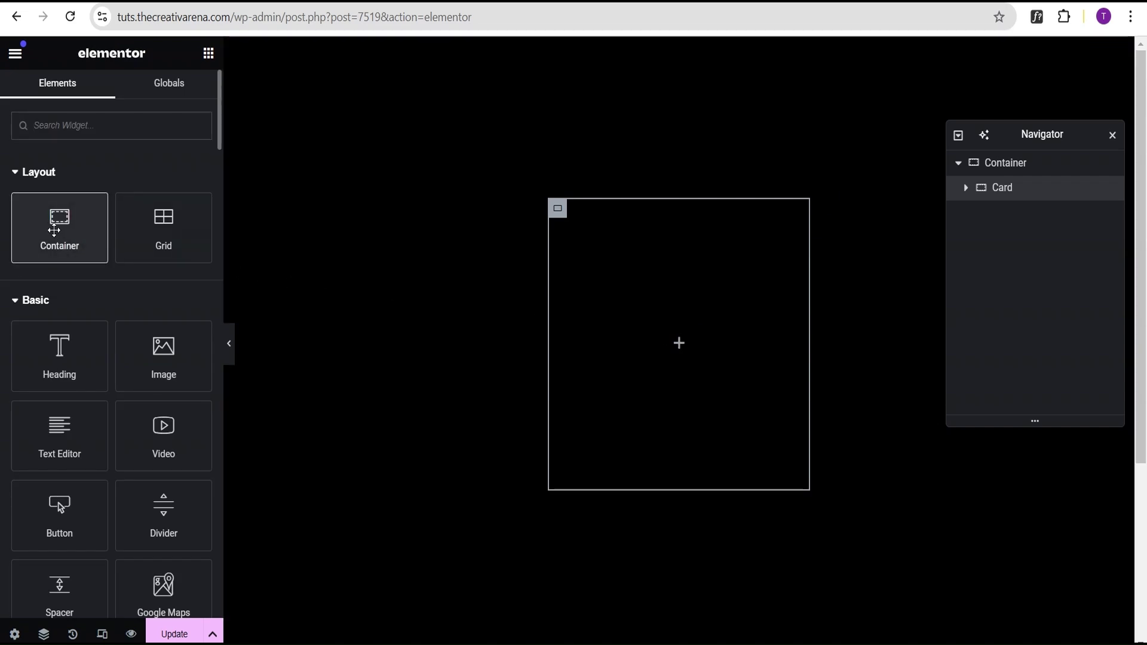
{"action": "left_click", "coordinate": [58, 225]}
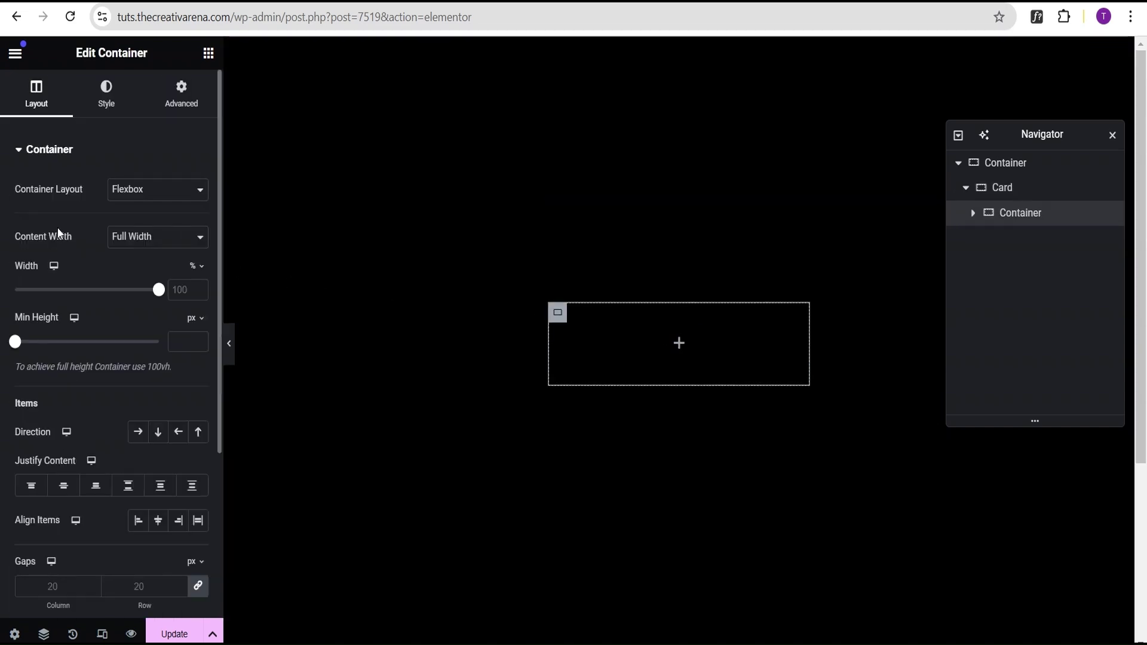
{"action": "right_click", "coordinate": [1058, 215]}
{"action": "left_click", "coordinate": [1029, 275]}
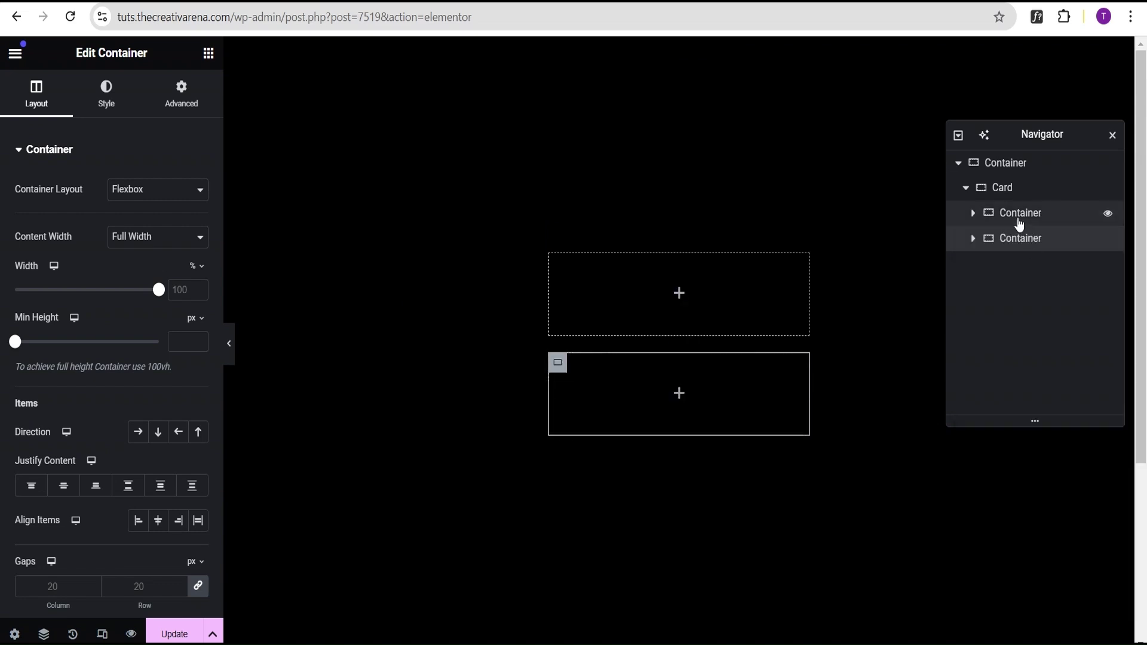
Rename the two containers inside Card as Circle and Content
{"action": "double_click", "coordinate": [1020, 216]}
{"action": "type", "text": "Circle"}
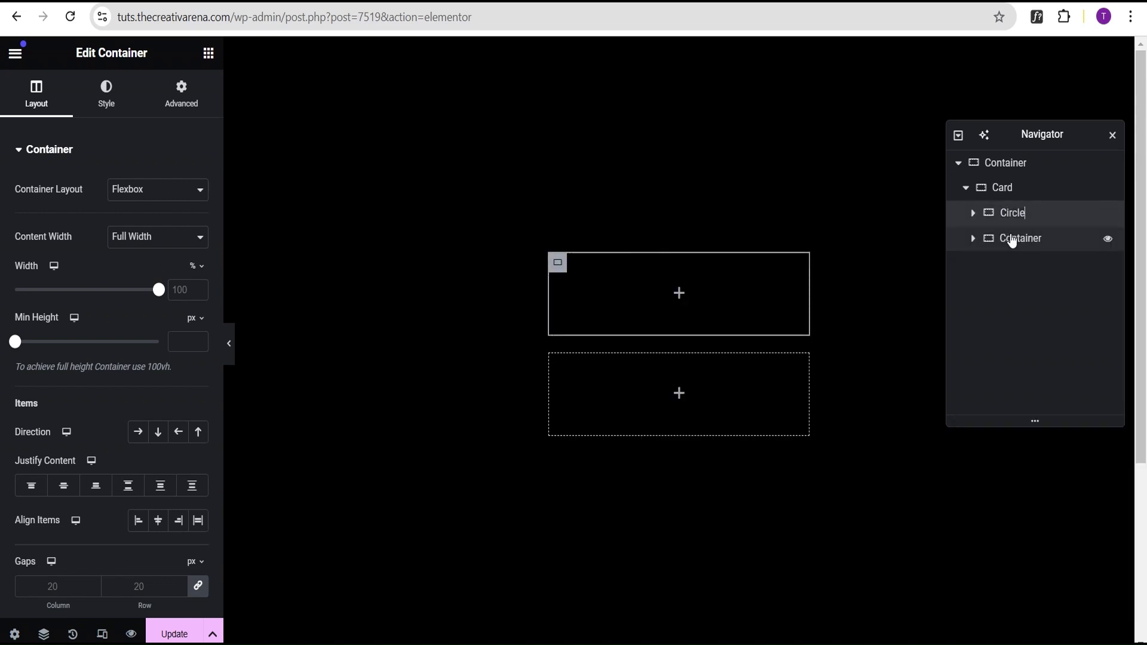
{"action": "double_click", "coordinate": [1014, 240]}
{"action": "type", "text": "C"}
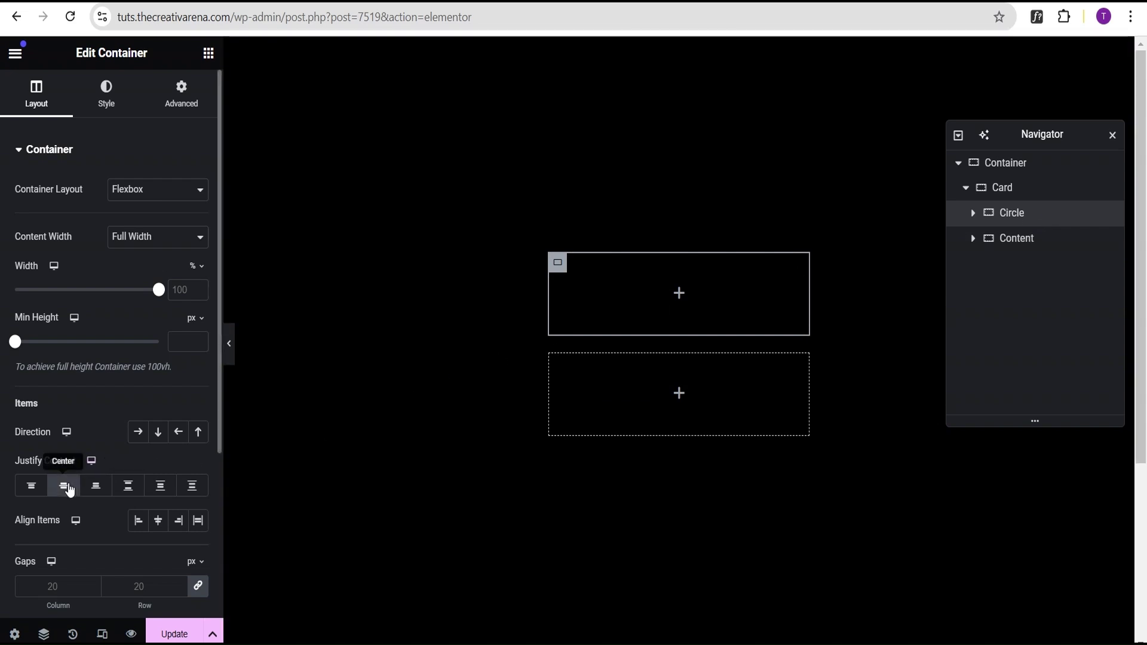
Centre the Circle container's items with Justify Content and Align Items, and add an Image widget inside it
{"action": "left_click", "coordinate": [159, 523]}
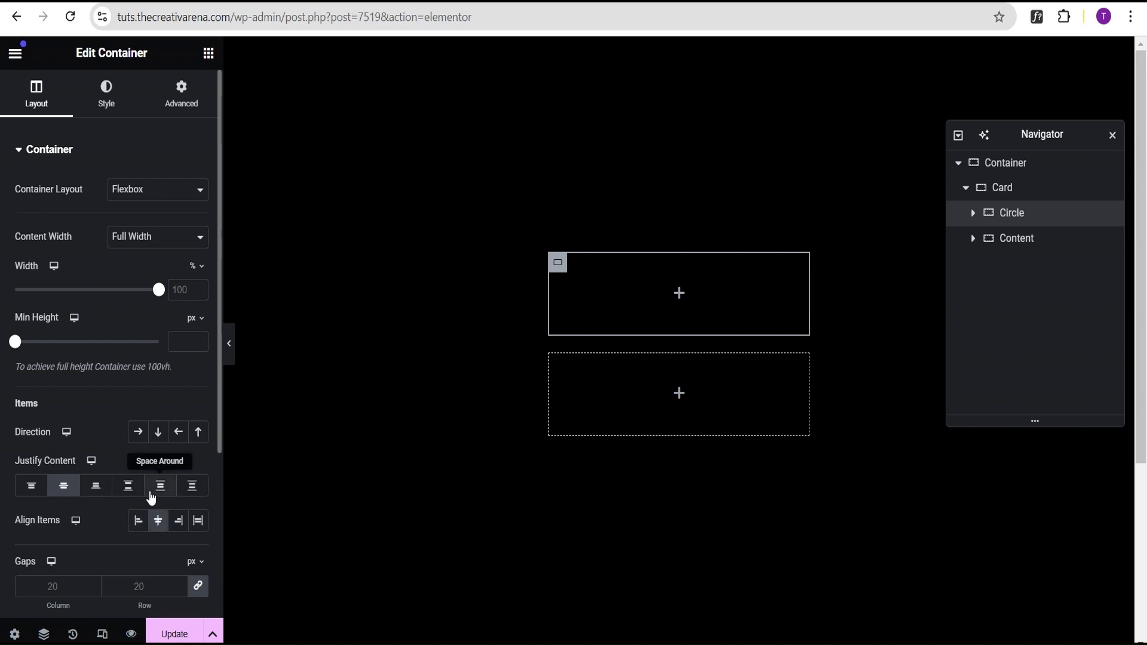
{"action": "left_click", "coordinate": [208, 54]}
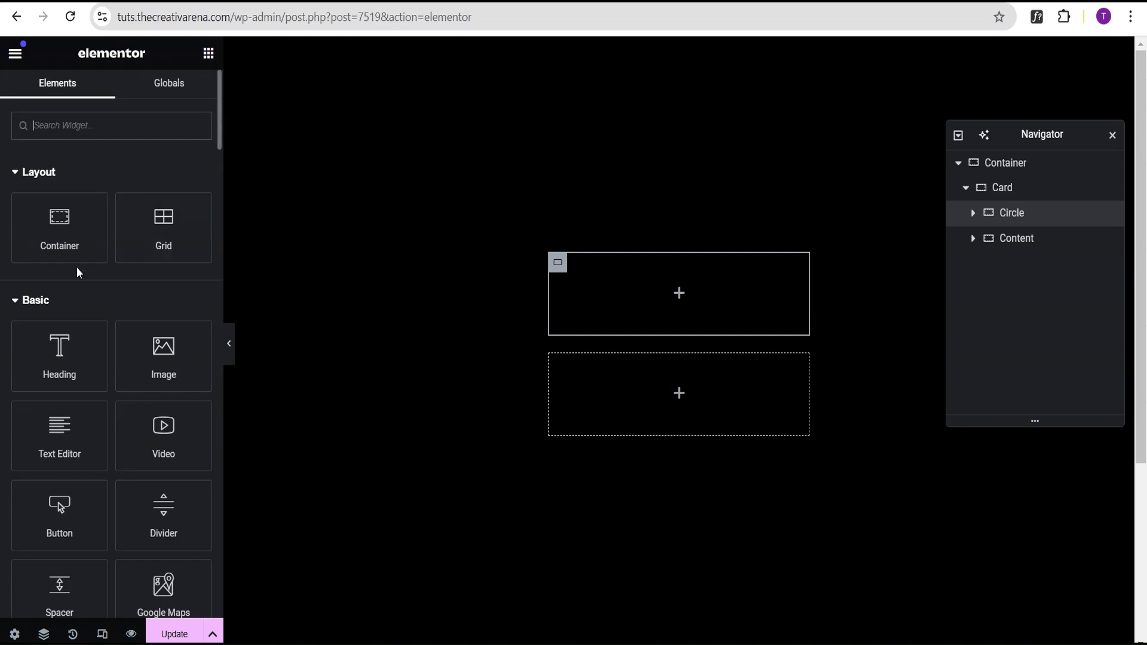
{"action": "left_click", "coordinate": [162, 365]}
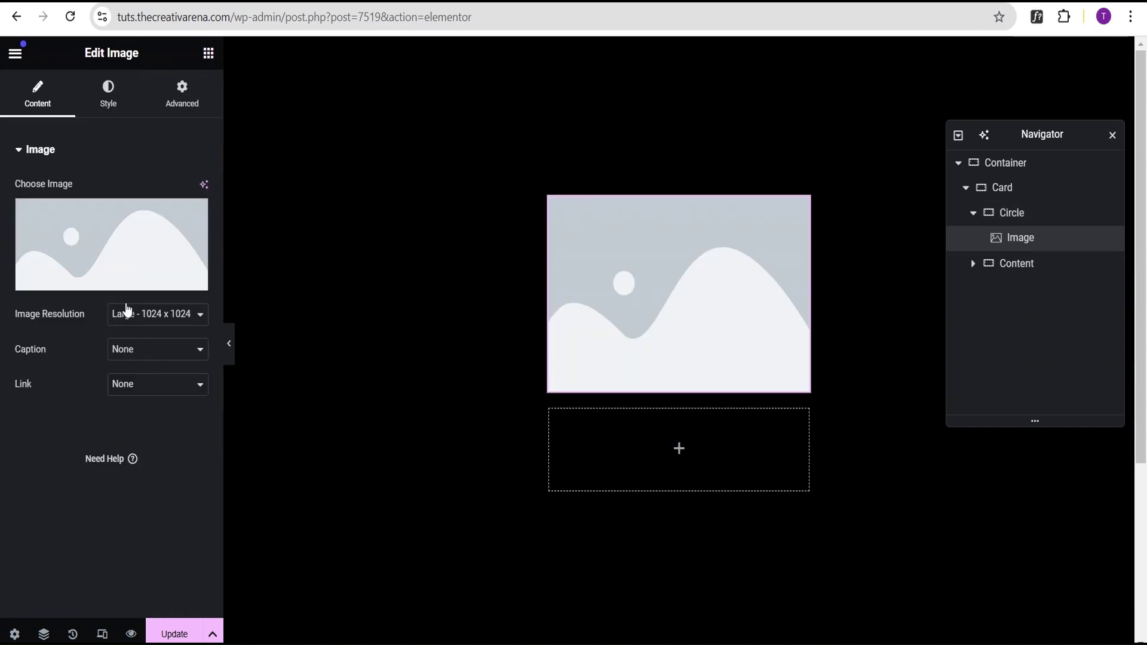
Set the Image widget's picture to the red Coca-Cola bottle cap from the media library and its width to 300 px
{"action": "left_click", "coordinate": [103, 239]}
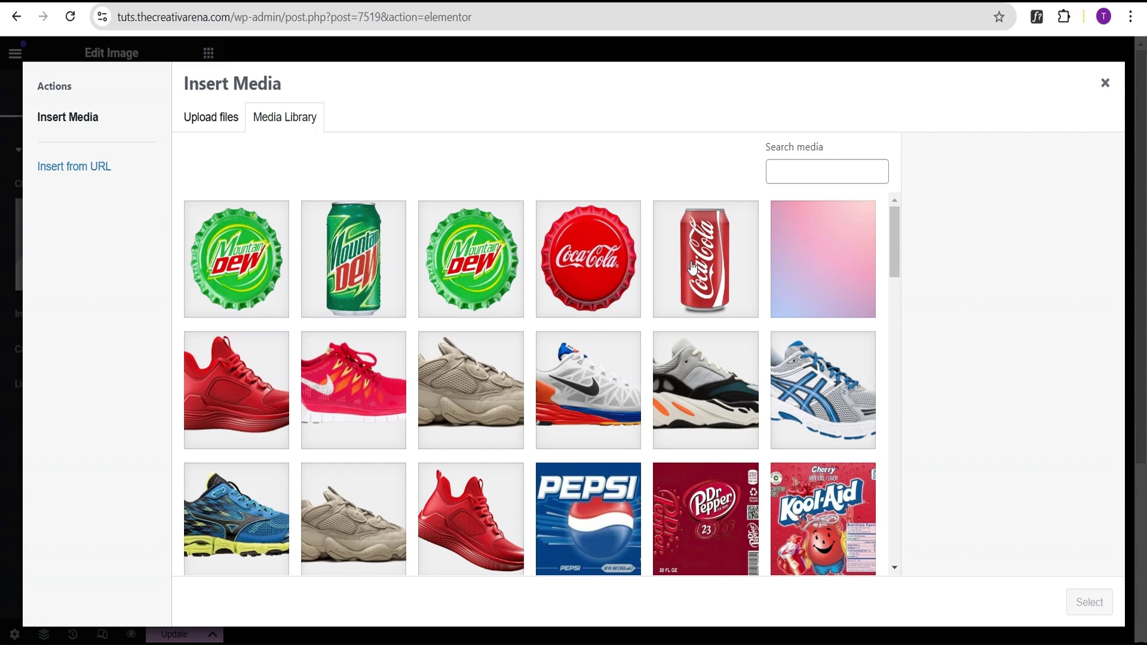
{"action": "left_click", "coordinate": [585, 266]}
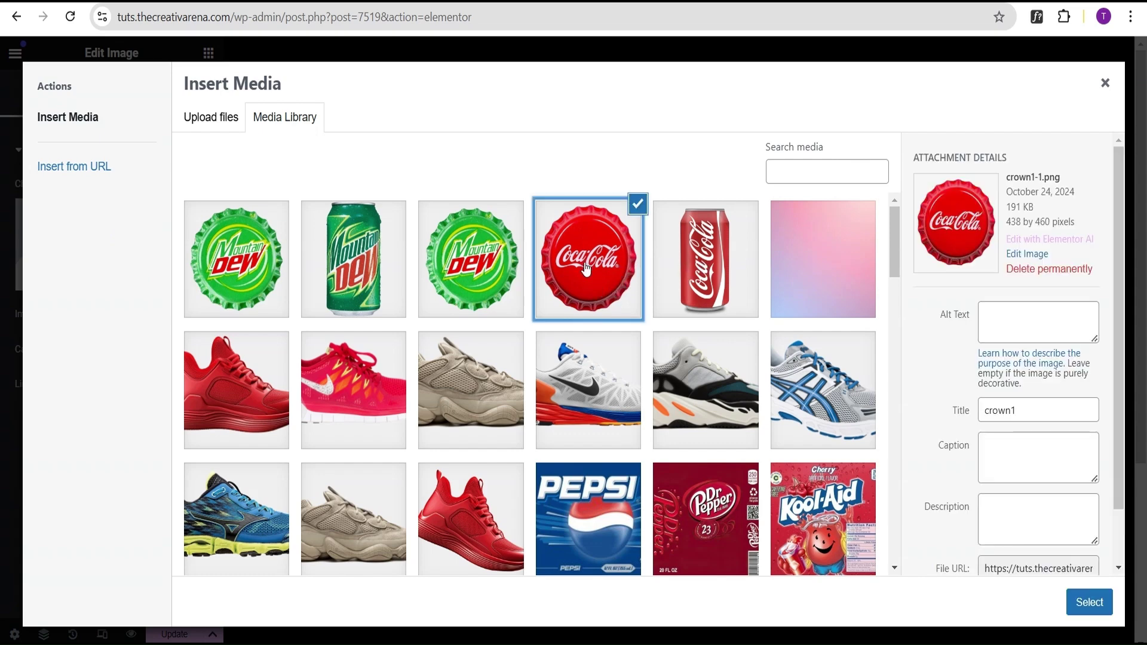
{"action": "left_click", "coordinate": [1090, 602]}
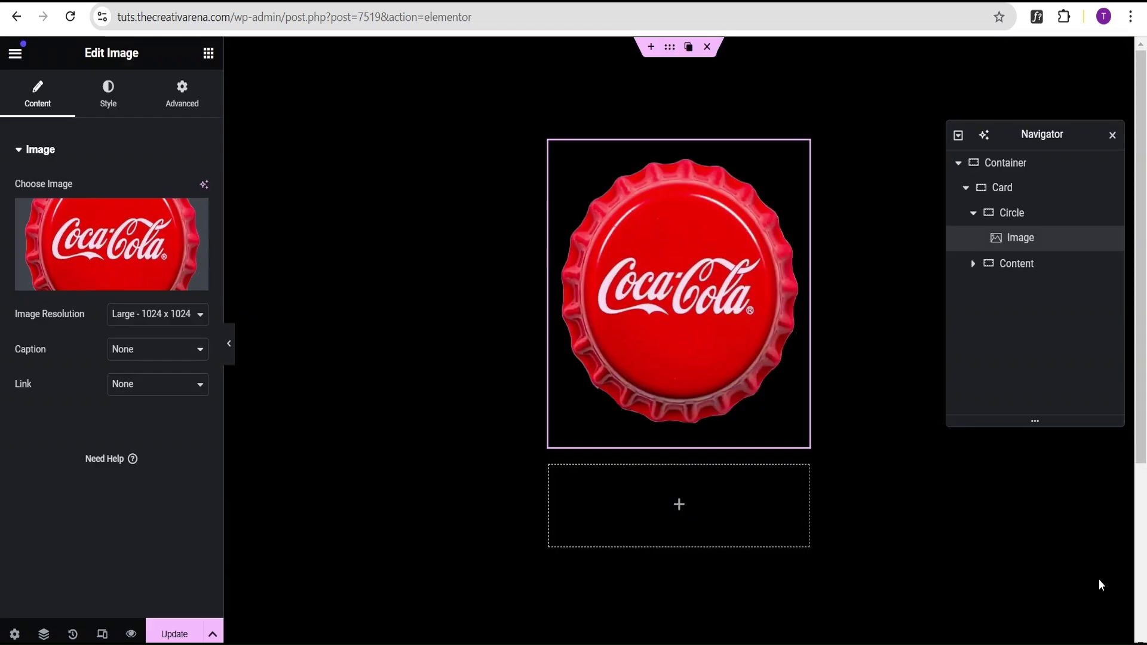
{"action": "left_click", "coordinate": [110, 102]}
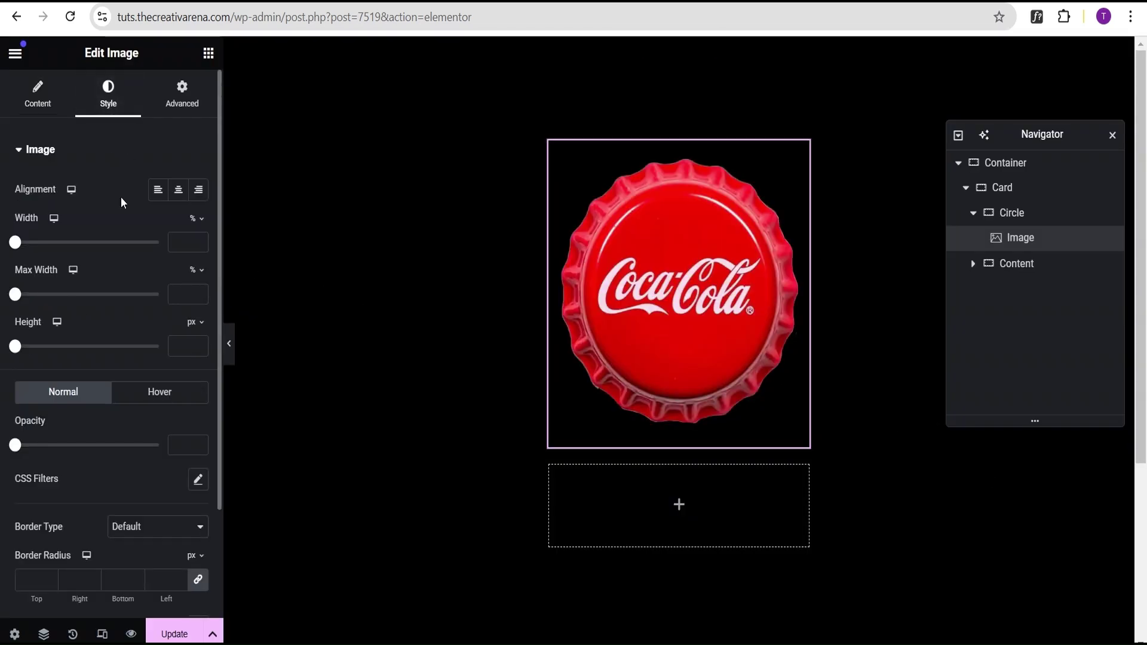
{"action": "left_click", "coordinate": [200, 226]}
{"action": "left_click", "coordinate": [196, 232]}
{"action": "type", "text": "300"}
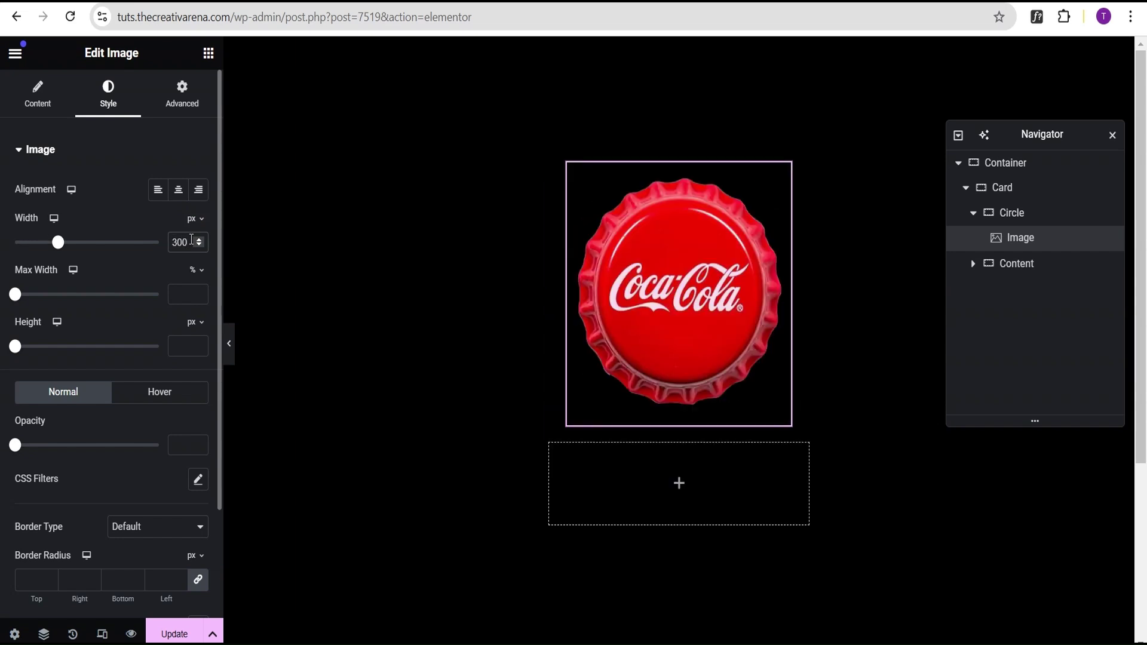
Add a Heading widget inside the Content container and set its title to "Coca-Cola"
{"action": "left_click", "coordinate": [1026, 268]}
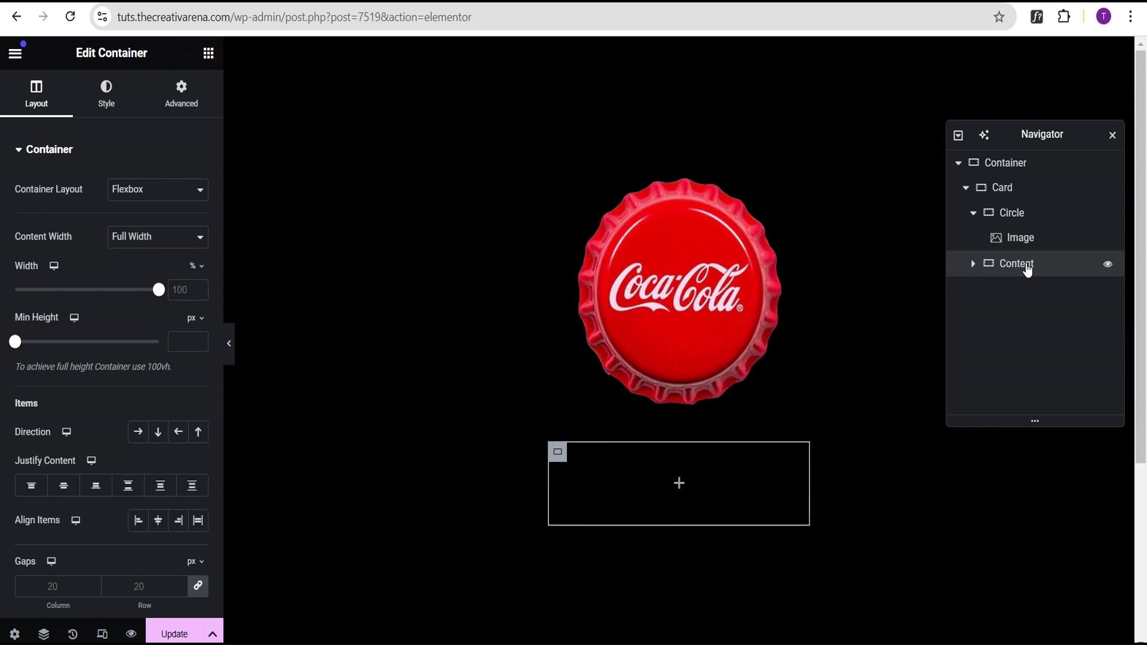
{"action": "left_click", "coordinate": [209, 53]}
{"action": "scroll", "coordinate": [141, 179], "scroll_direction": "down", "scroll_amount": 3}
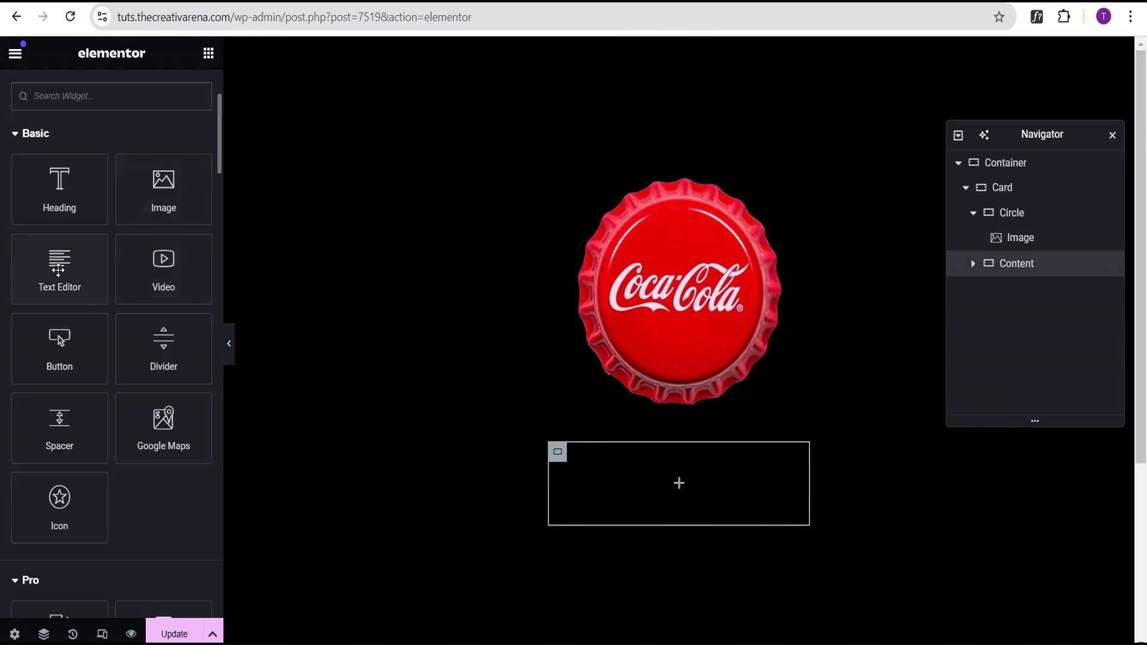
{"action": "left_click", "coordinate": [56, 195]}
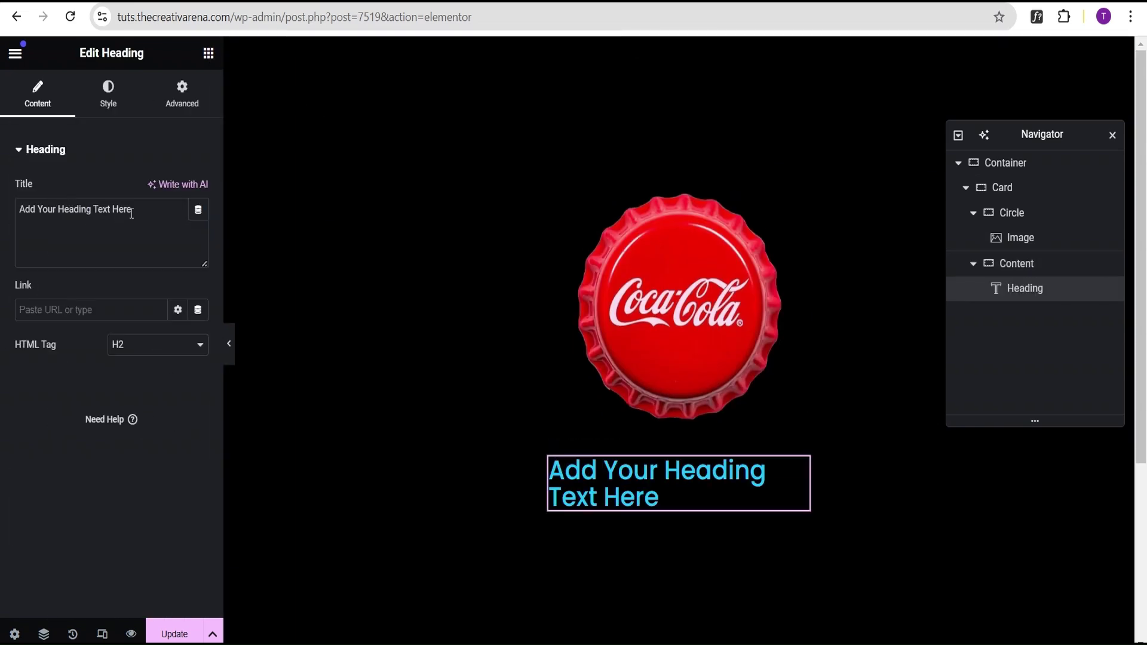
{"action": "left_click_drag", "start_coordinate": [132, 213], "coordinate": [3, 206]}
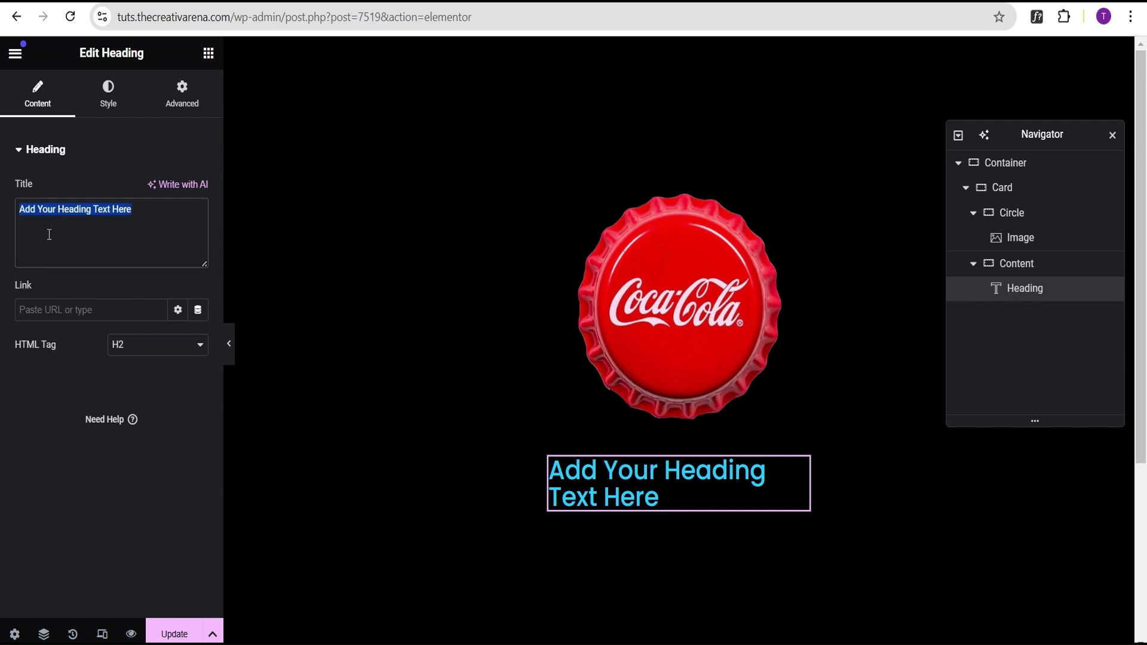
{"action": "type", "text": "Coca"}
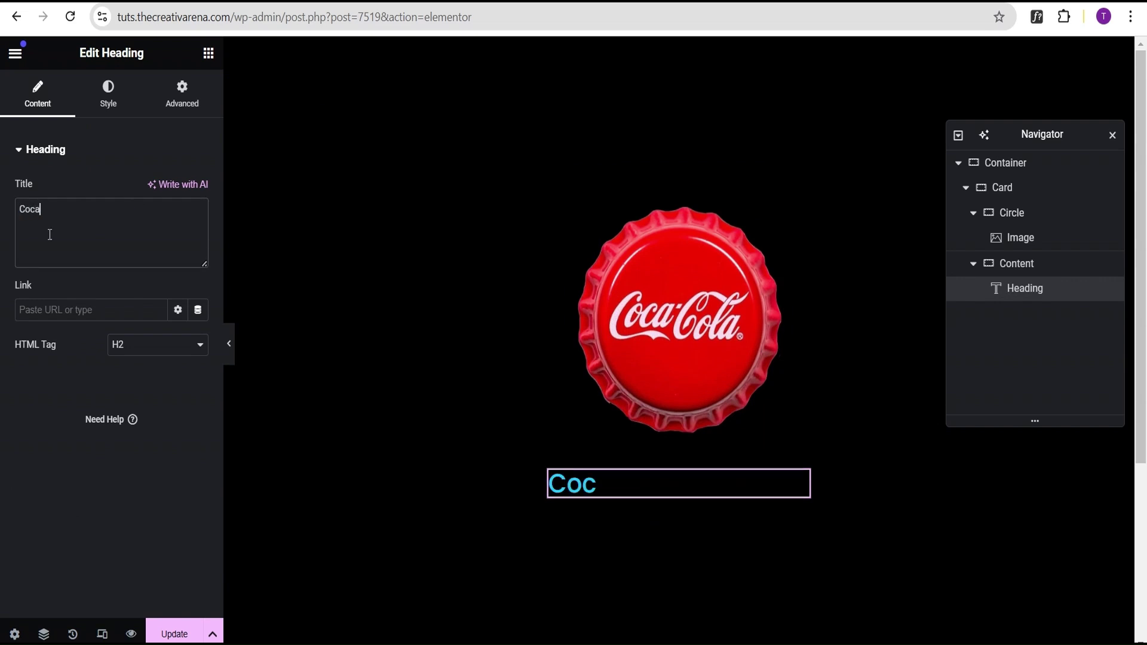
{"action": "type", "text": "-Col"}
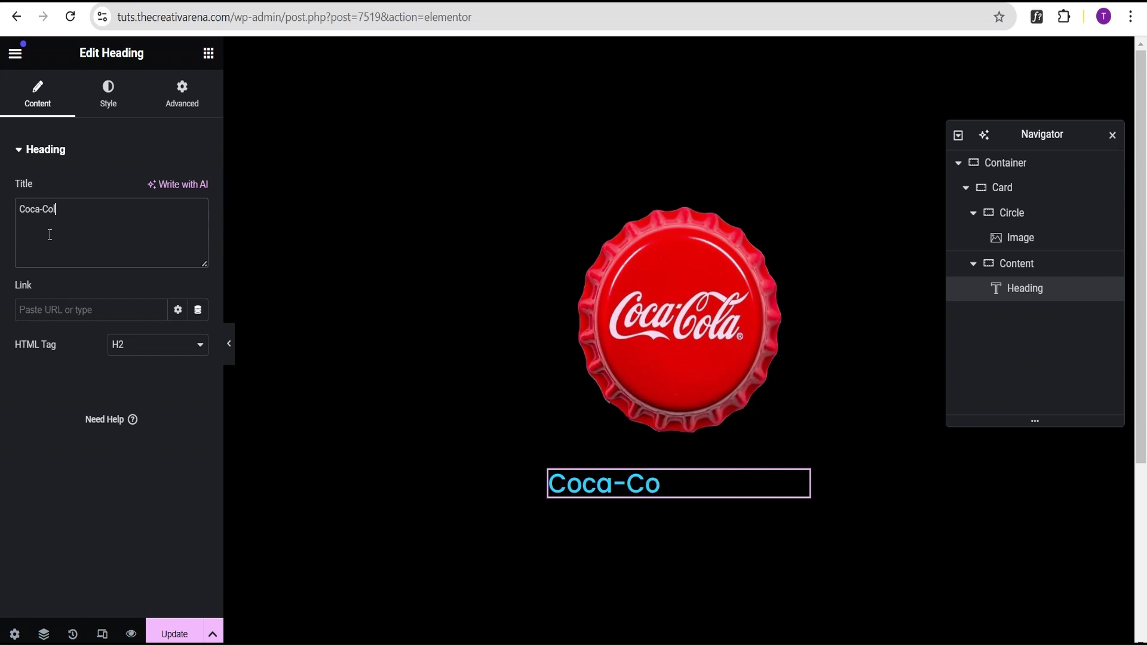
{"action": "type", "text": "a"}
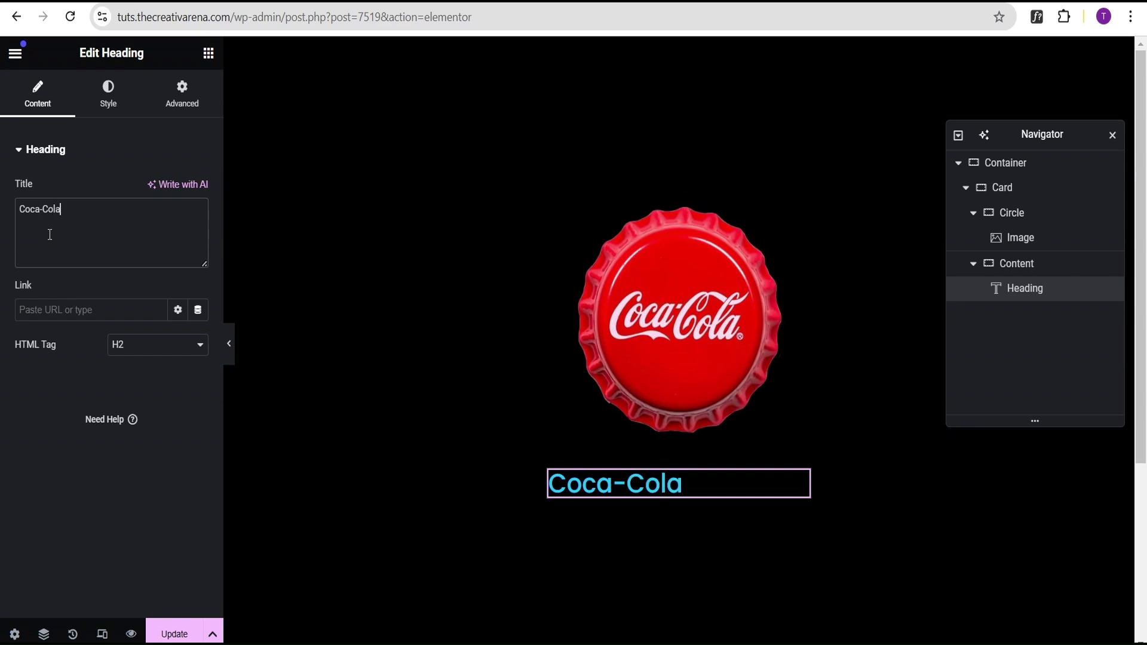
Set the Coca-Cola heading's text colour to white (#FFFFFF)
{"action": "left_click", "coordinate": [104, 106]}
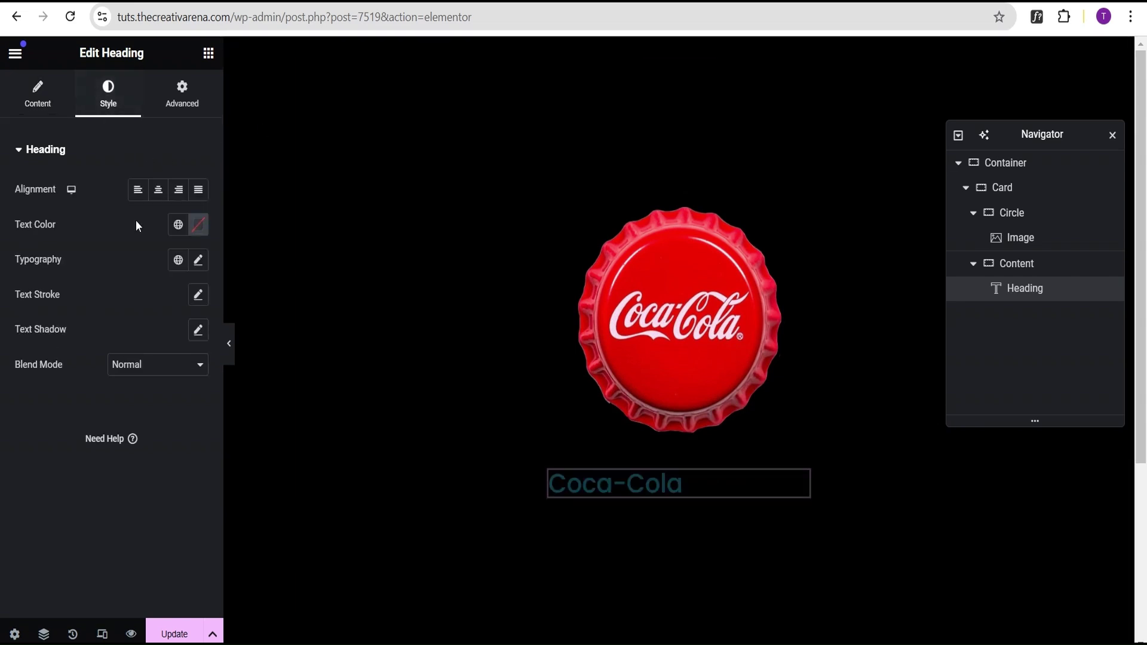
{"action": "left_click", "coordinate": [198, 230]}
{"action": "left_click_drag", "start_coordinate": [198, 415], "coordinate": [96, 269]}
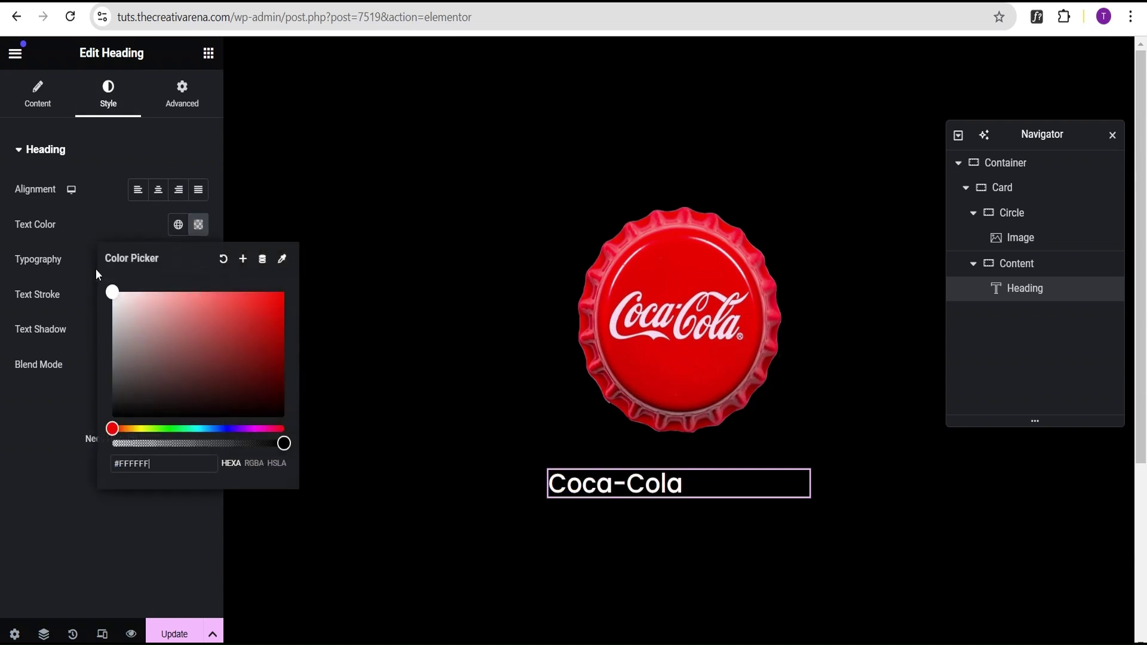
{"action": "left_click", "coordinate": [46, 243]}
Set the heading's typography to size 1.35 em, weight 600 (Semi Bold) and Uppercase transform
{"action": "left_click", "coordinate": [199, 261]}
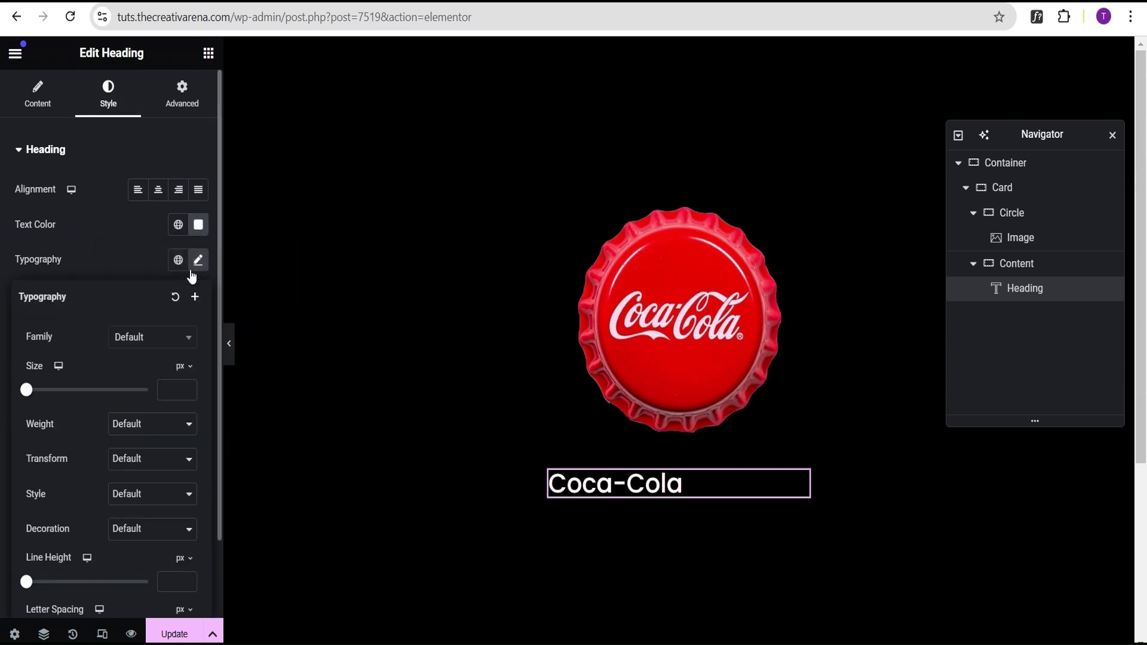
{"action": "scroll", "coordinate": [138, 335], "scroll_direction": "down", "scroll_amount": 1}
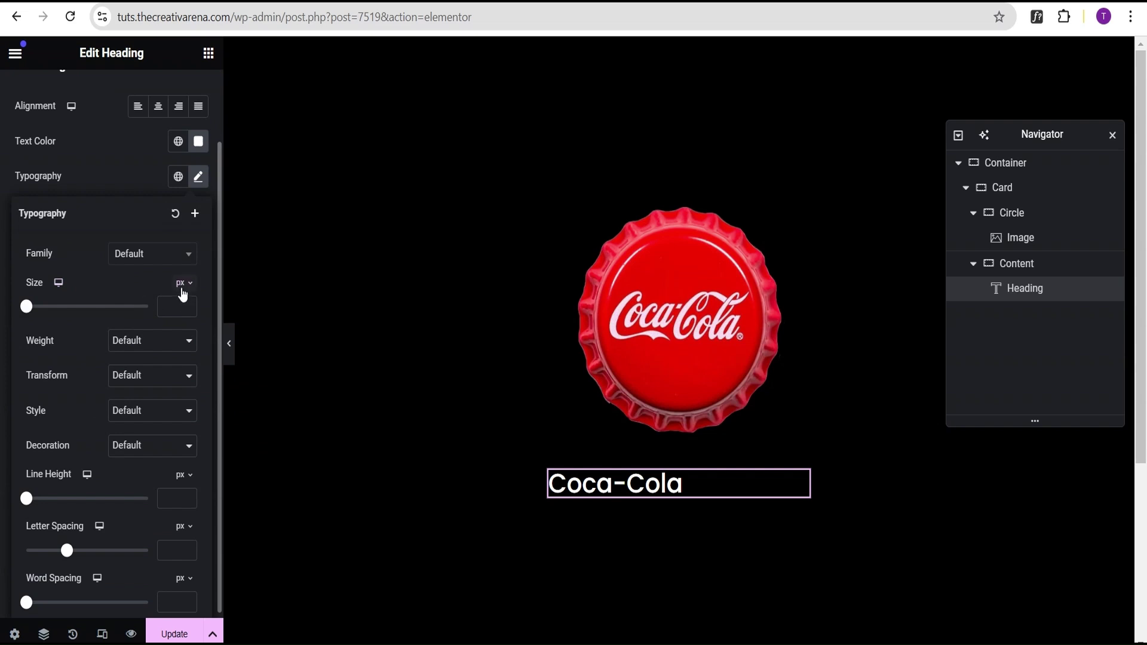
{"action": "left_click", "coordinate": [185, 290]}
{"action": "left_click", "coordinate": [181, 308]}
{"action": "left_click", "coordinate": [173, 305]}
{"action": "type", "text": "1"}
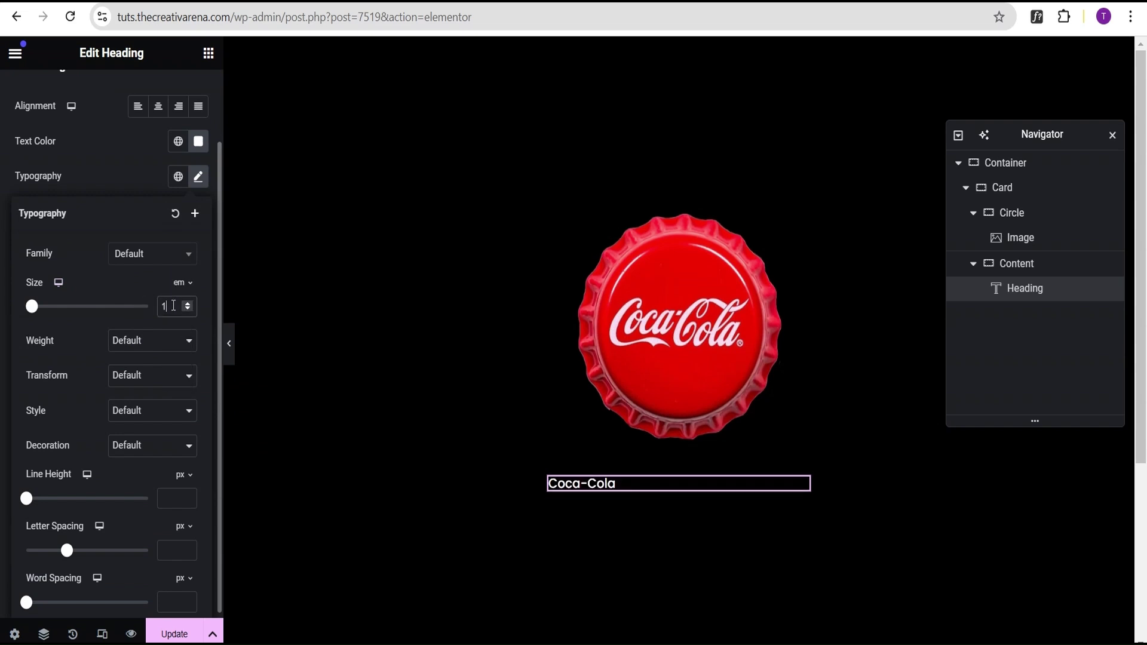
{"action": "type", "text": ".35"}
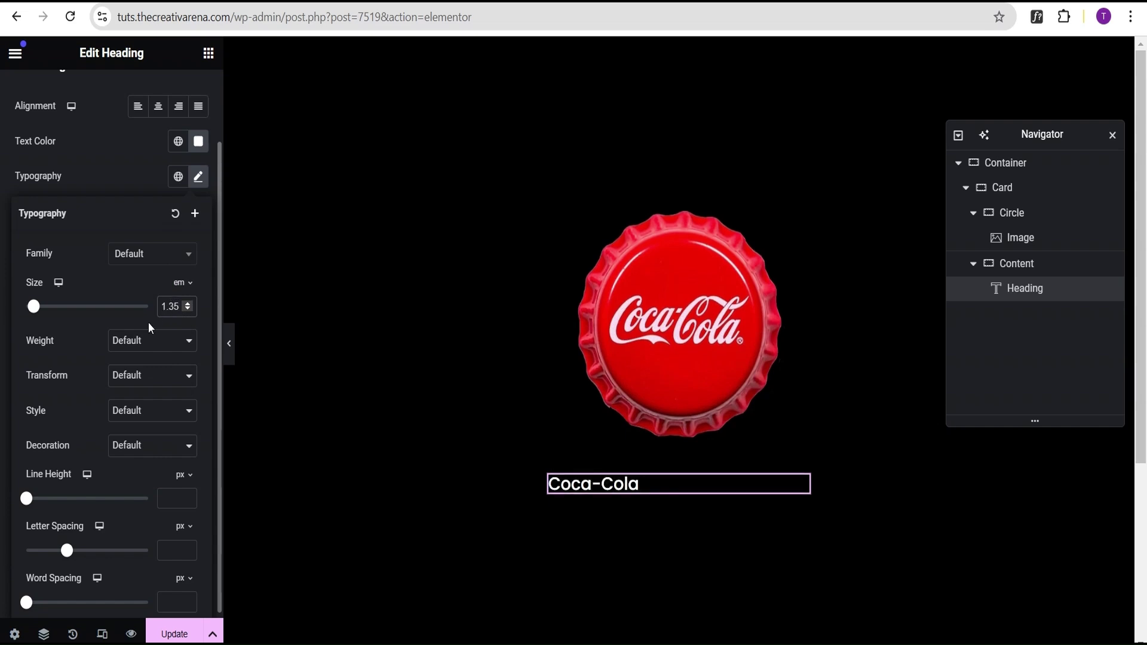
{"action": "left_click", "coordinate": [113, 342]}
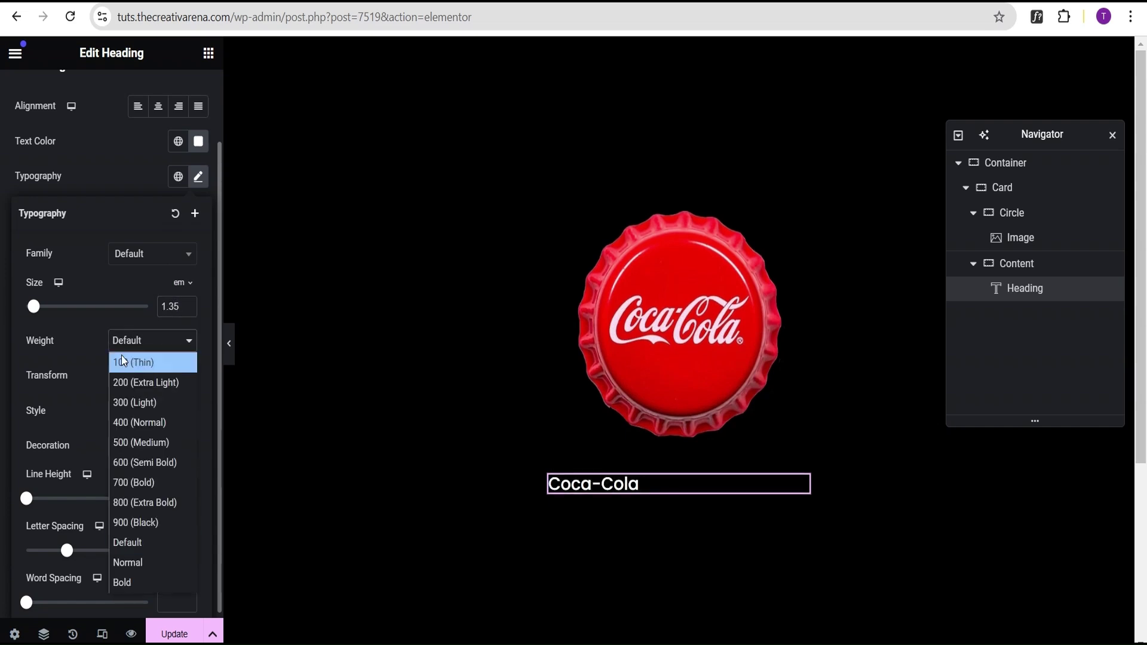
{"action": "left_click", "coordinate": [148, 464]}
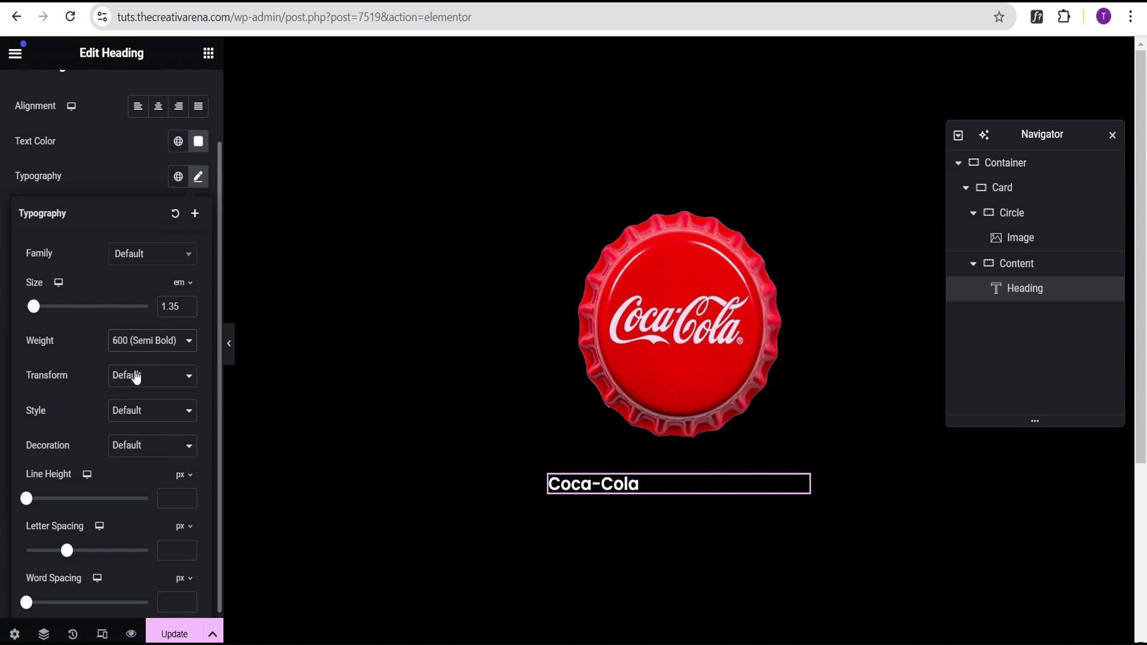
{"action": "left_click", "coordinate": [136, 377]}
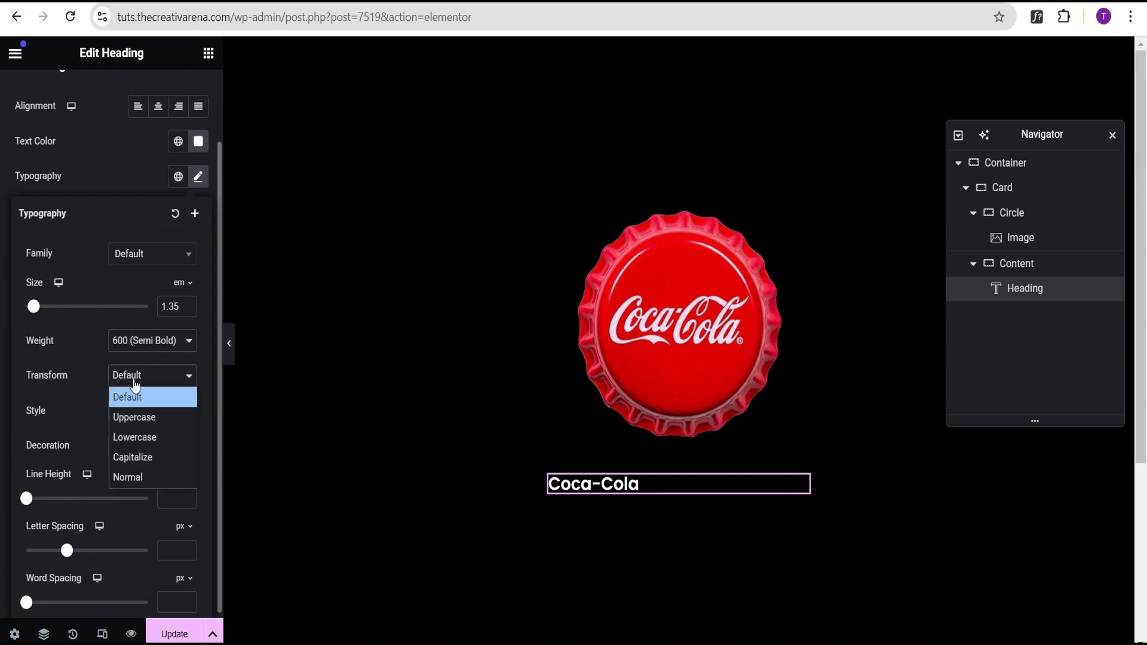
{"action": "left_click", "coordinate": [137, 418]}
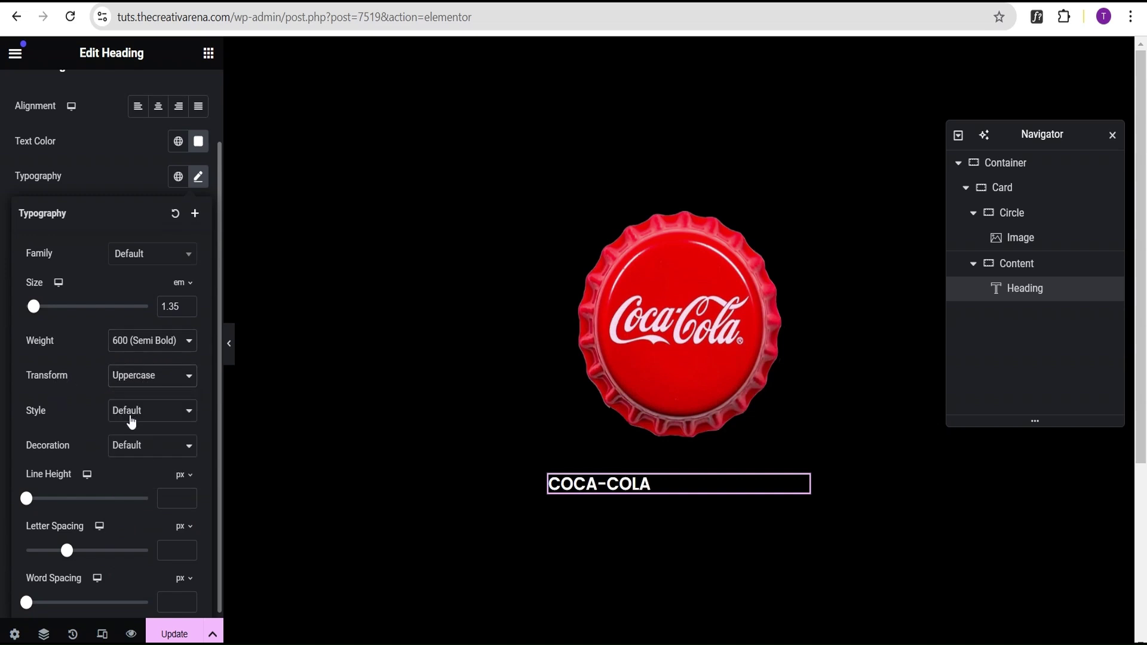
{"action": "left_click", "coordinate": [95, 157]}
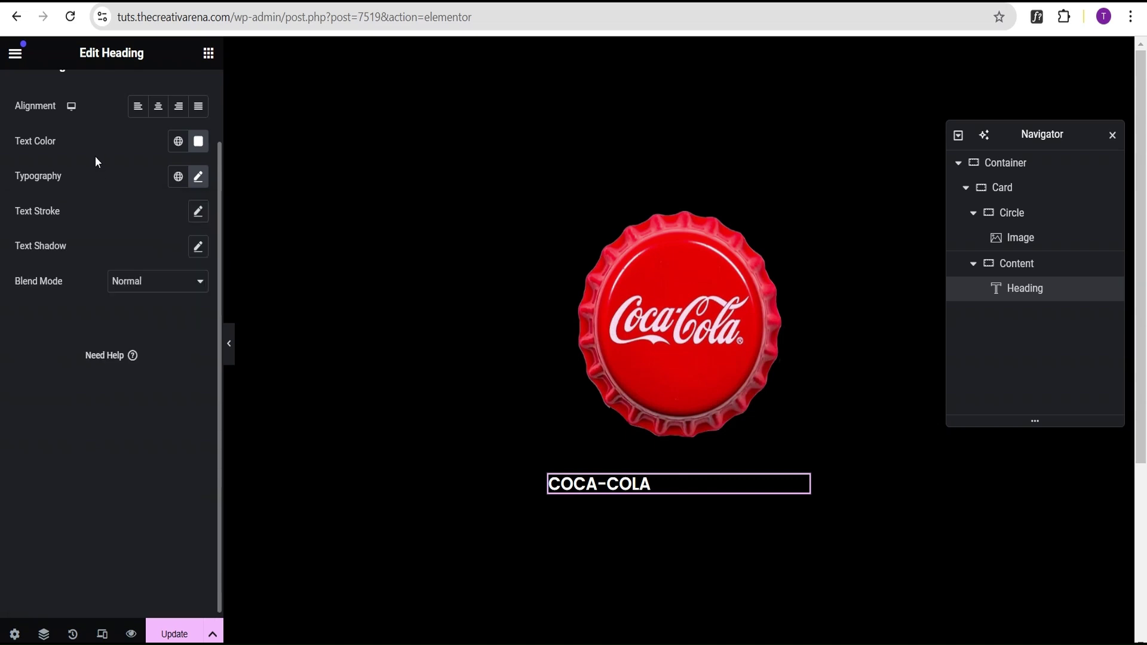
Add a Text Editor widget below the heading in the Content container and set its text colour to #FFFFFF
{"action": "left_click", "coordinate": [208, 54]}
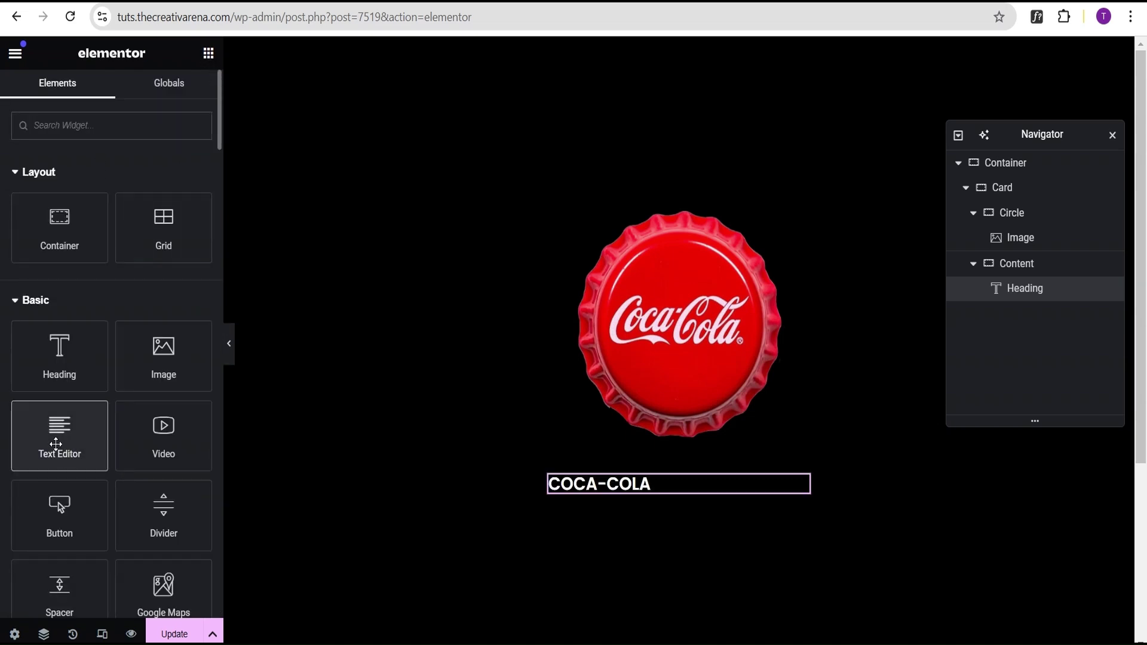
{"action": "left_click_drag", "start_coordinate": [58, 443], "coordinate": [650, 486]}
{"action": "left_click", "coordinate": [110, 100]}
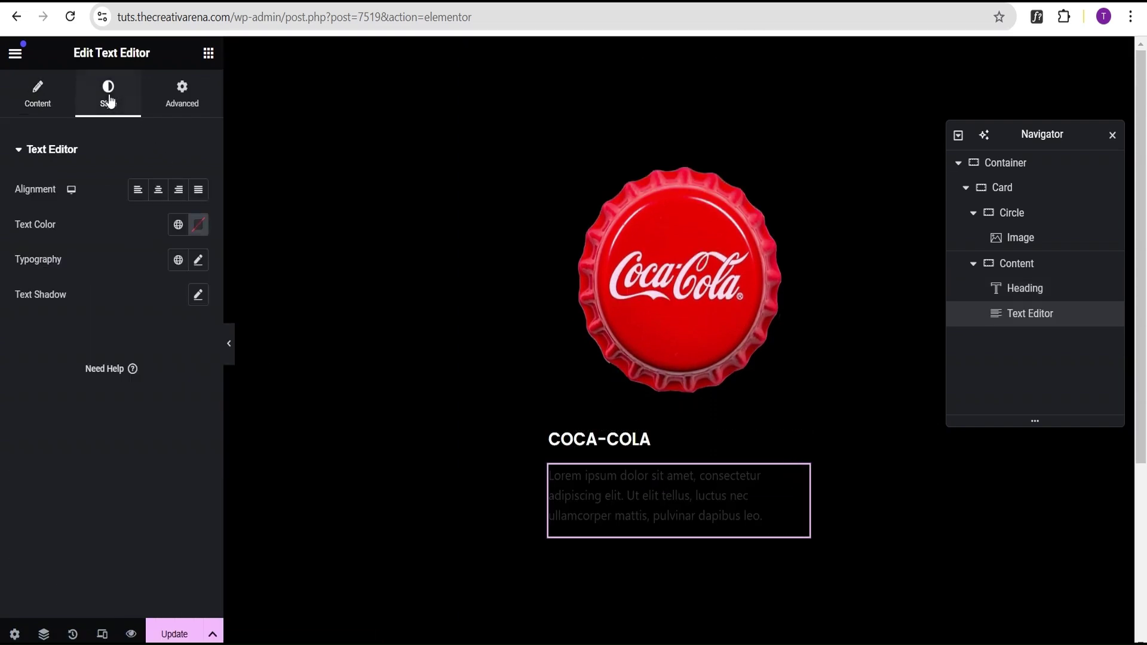
{"action": "left_click", "coordinate": [201, 230]}
{"action": "left_click_drag", "start_coordinate": [197, 415], "coordinate": [43, 212]}
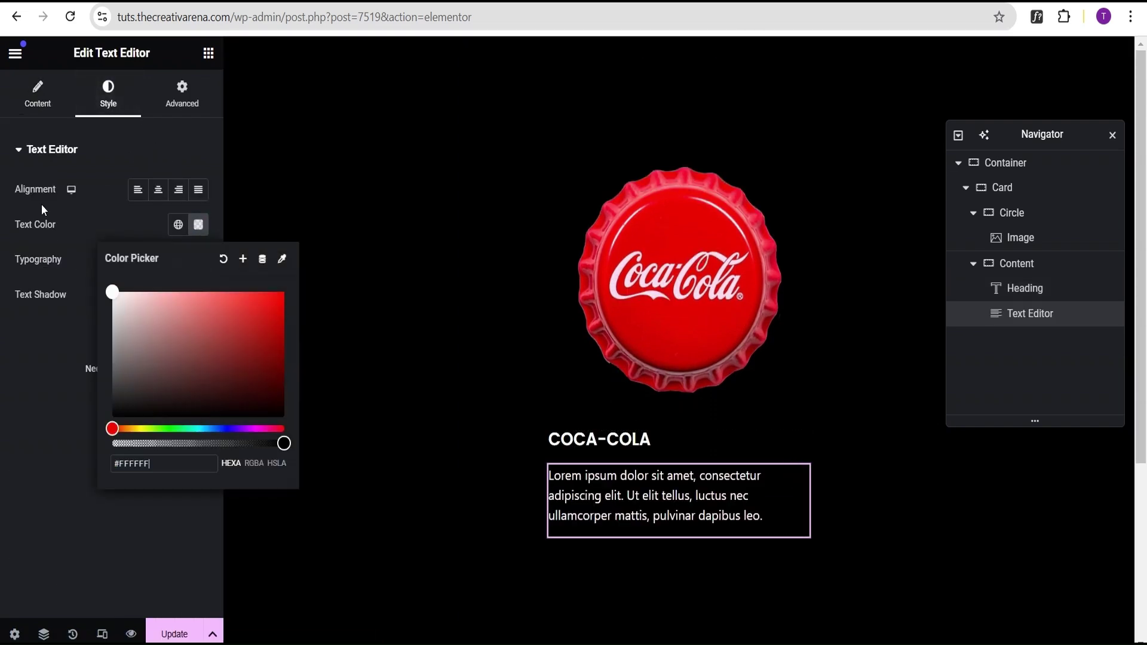
Add a Button widget below the Text Editor in the Content container
{"action": "left_click", "coordinate": [208, 53]}
{"action": "scroll", "coordinate": [119, 381], "scroll_direction": "down", "scroll_amount": 3}
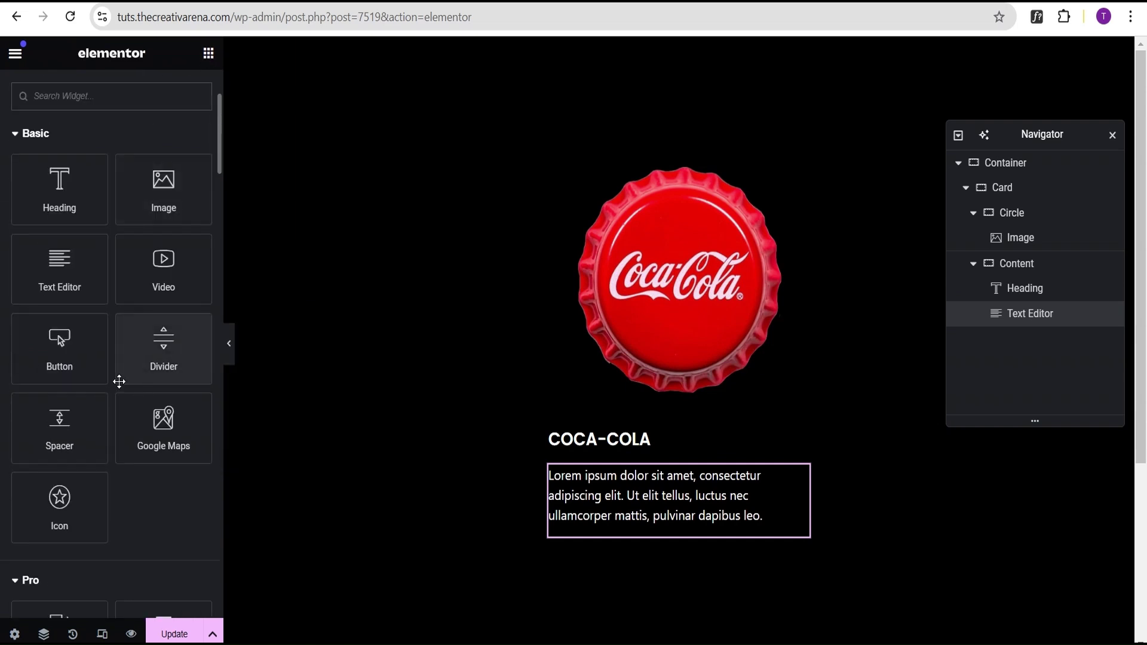
{"action": "left_click_drag", "start_coordinate": [53, 353], "coordinate": [581, 503]}
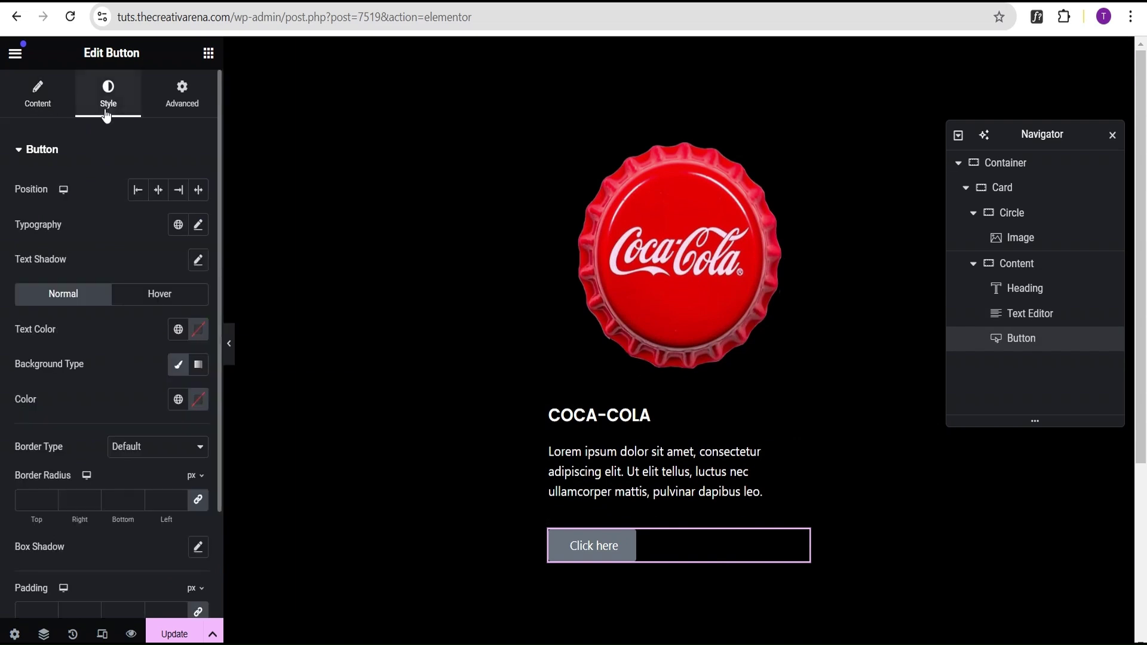
Set the button's typography weight to 600 (Semi Bold) and its normal-state text colour to #111
{"action": "left_click", "coordinate": [198, 225]}
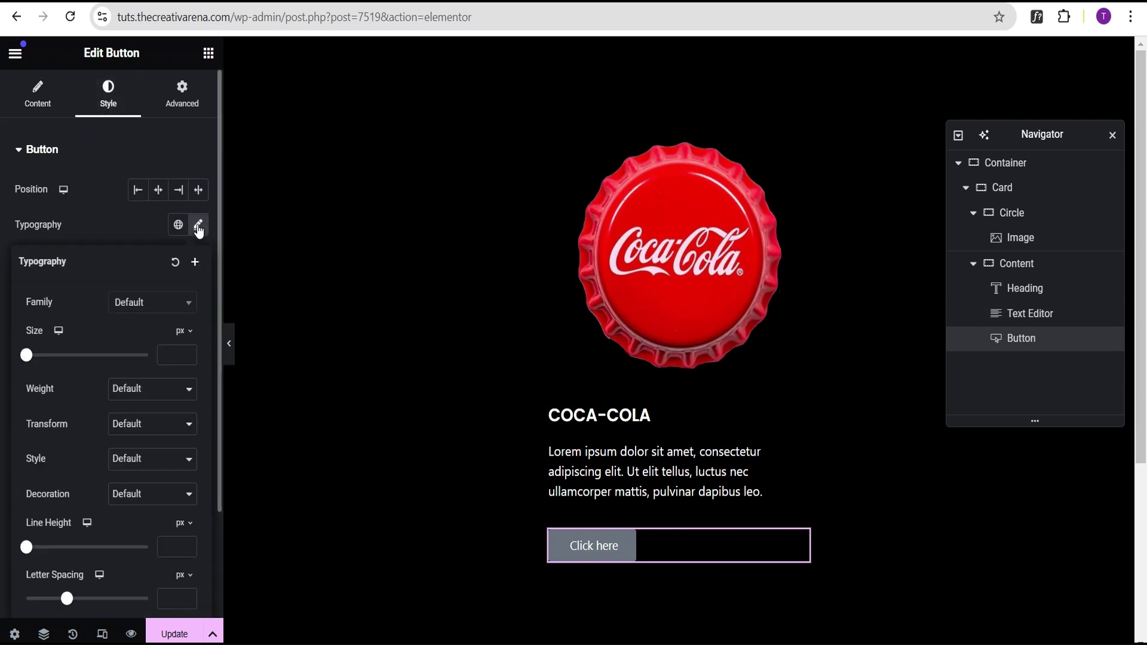
{"action": "scroll", "coordinate": [161, 347], "scroll_direction": "down", "scroll_amount": 2}
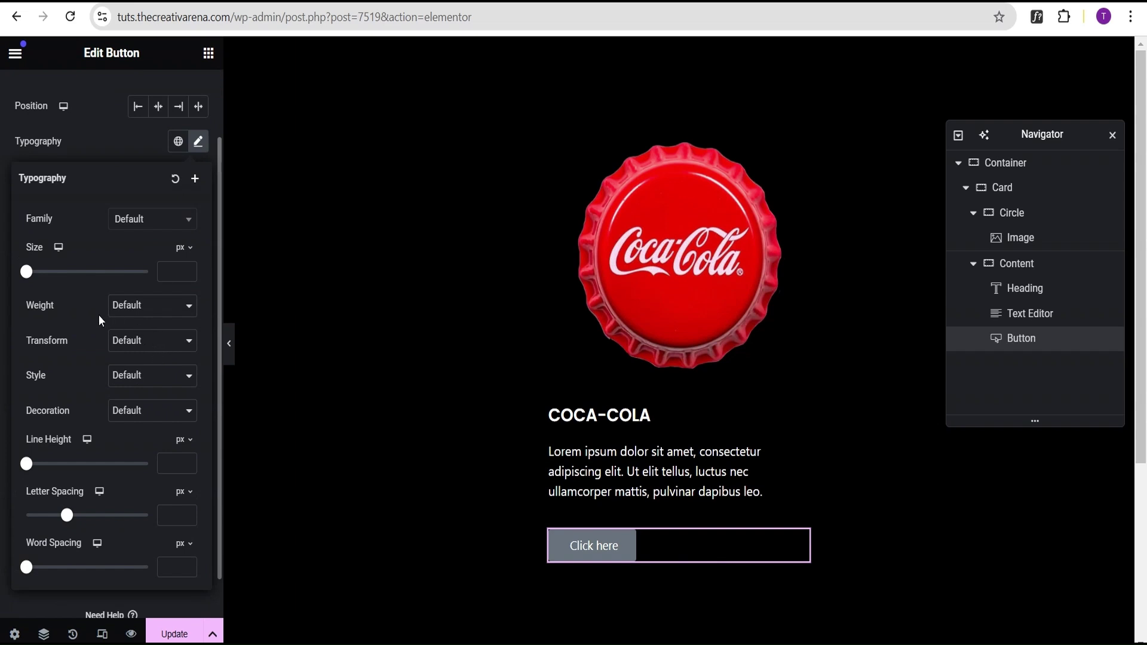
{"action": "left_click", "coordinate": [129, 308]}
{"action": "left_click", "coordinate": [153, 426]}
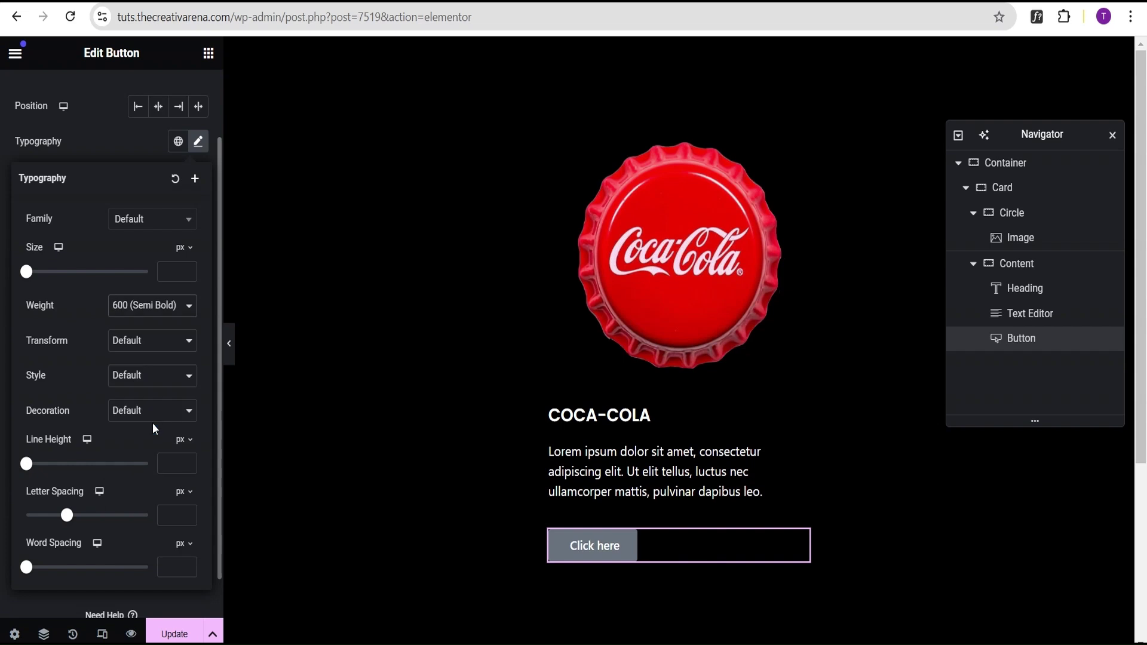
{"action": "left_click", "coordinate": [113, 142]}
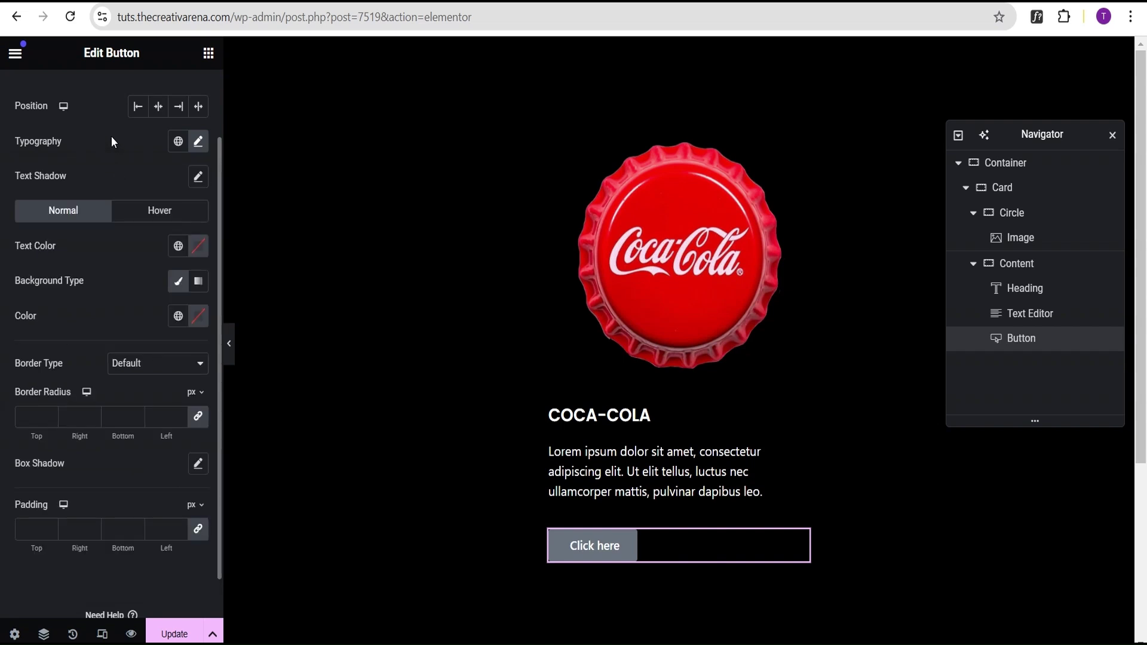
{"action": "left_click", "coordinate": [198, 246]}
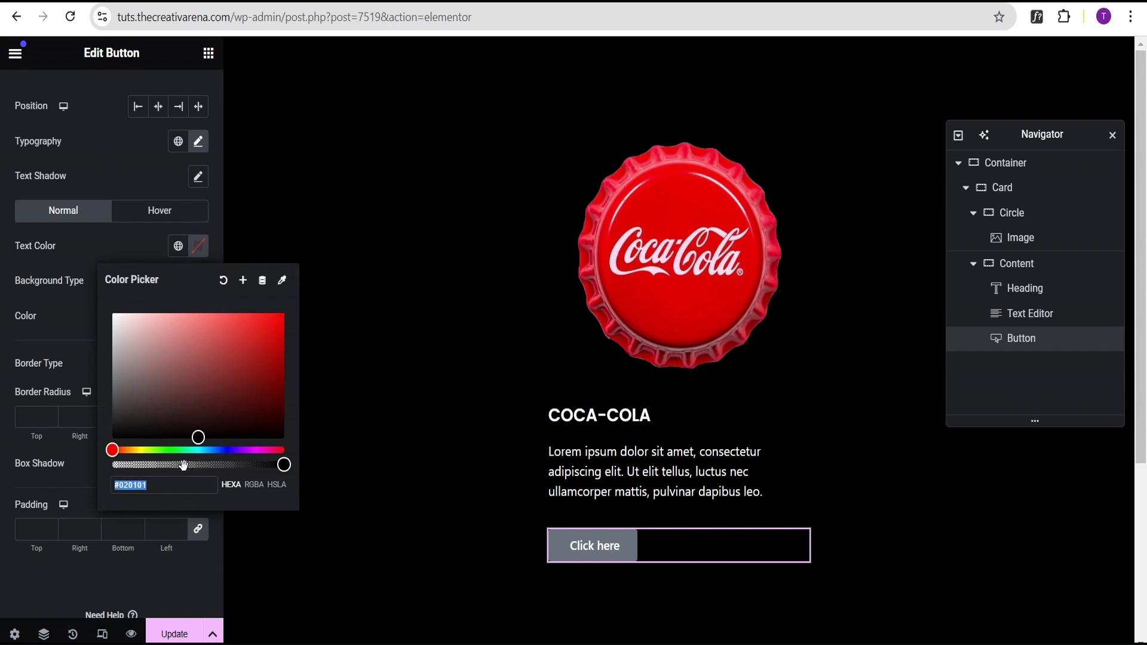
{"action": "type", "text": "#111111"}
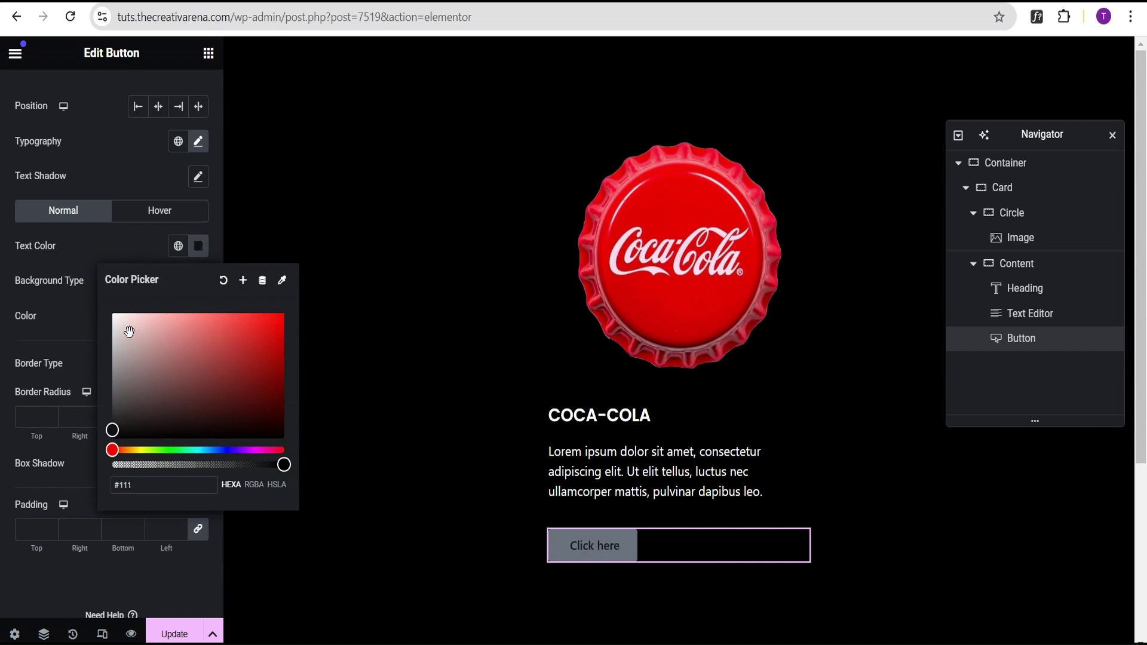
{"action": "left_click", "coordinate": [89, 249]}
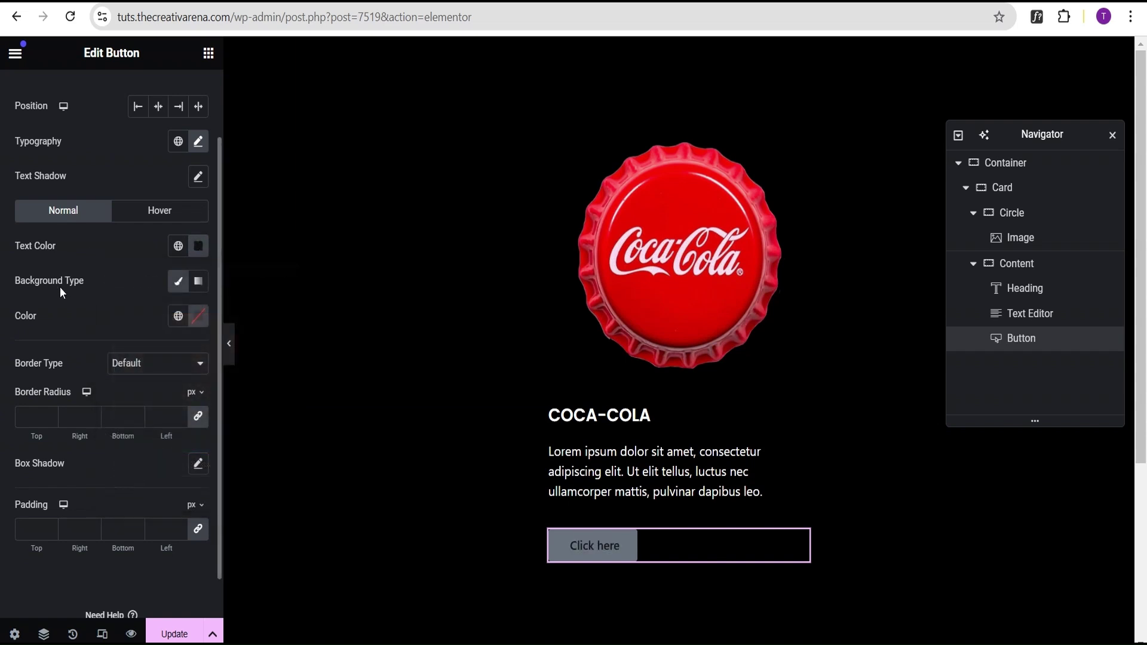
Set the button's normal-state background colour to #dddada
{"action": "left_click", "coordinate": [198, 316]}
{"action": "type", "text": "#"}
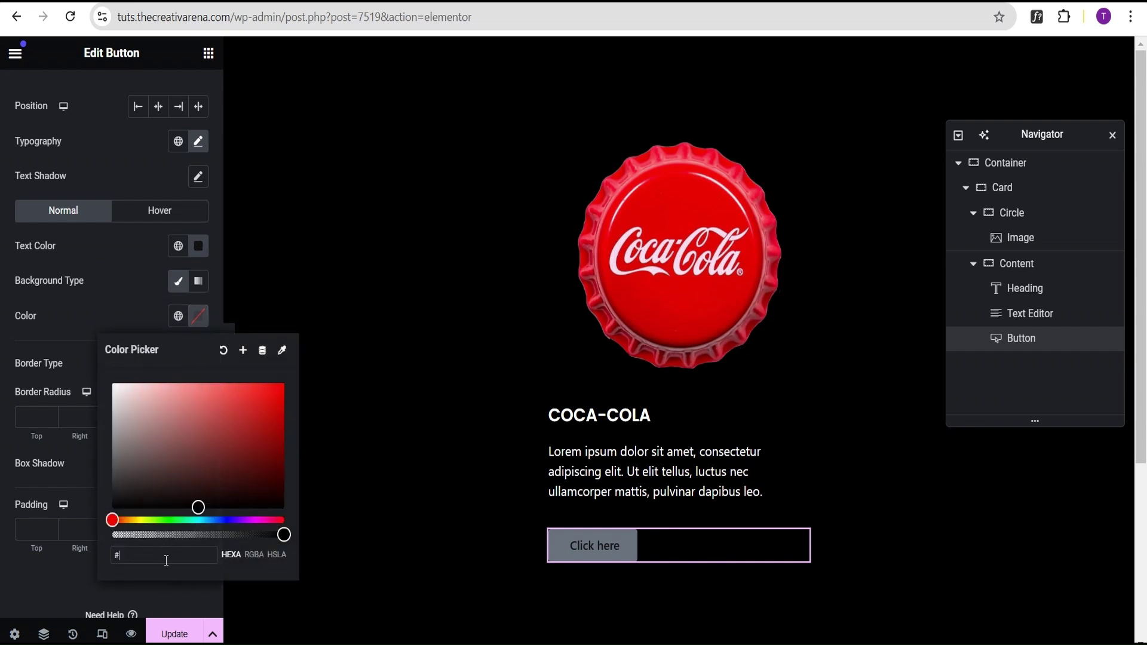
{"action": "type", "text": "dddada"}
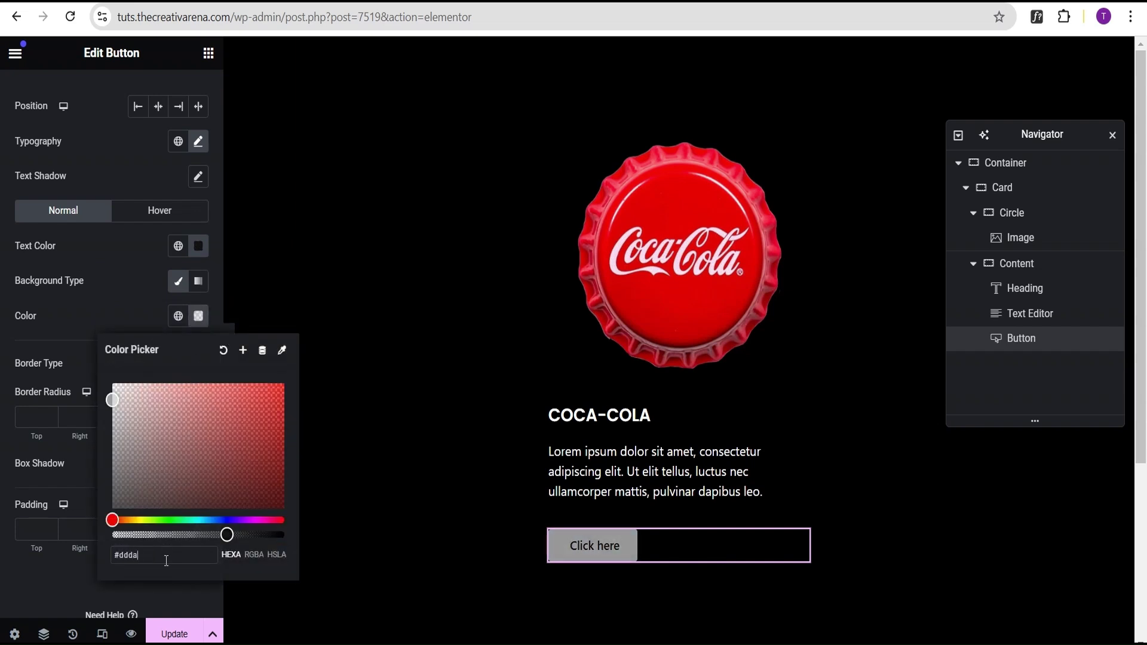
{"action": "left_click", "coordinate": [120, 279]}
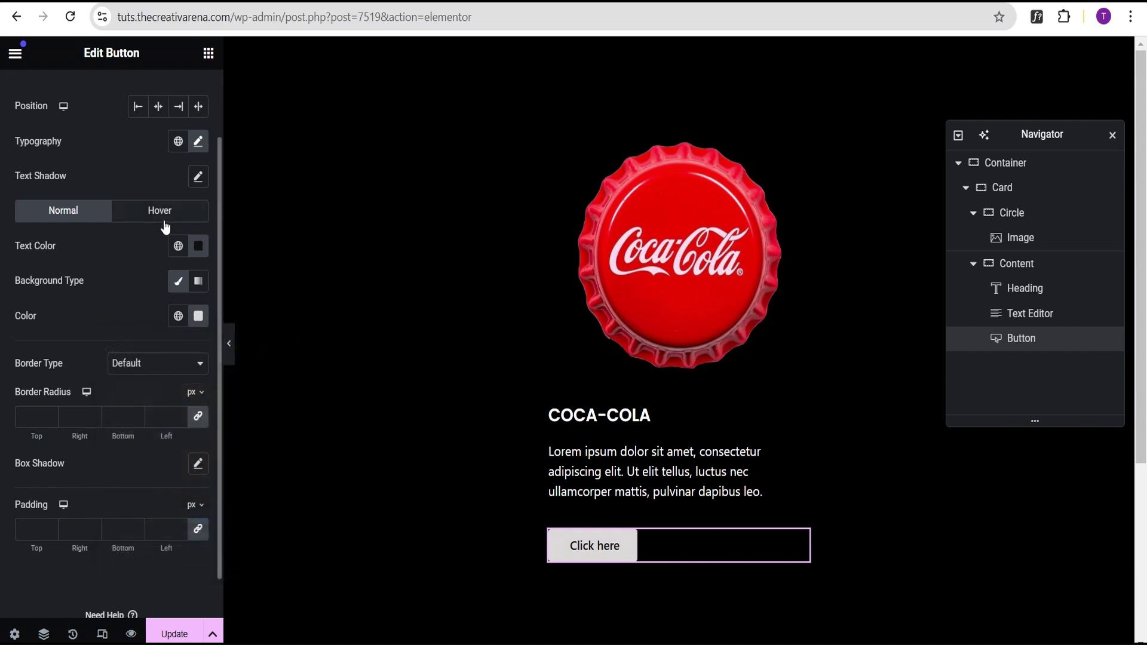
Set the button's hover-state background colour to white
{"action": "left_click", "coordinate": [160, 214]}
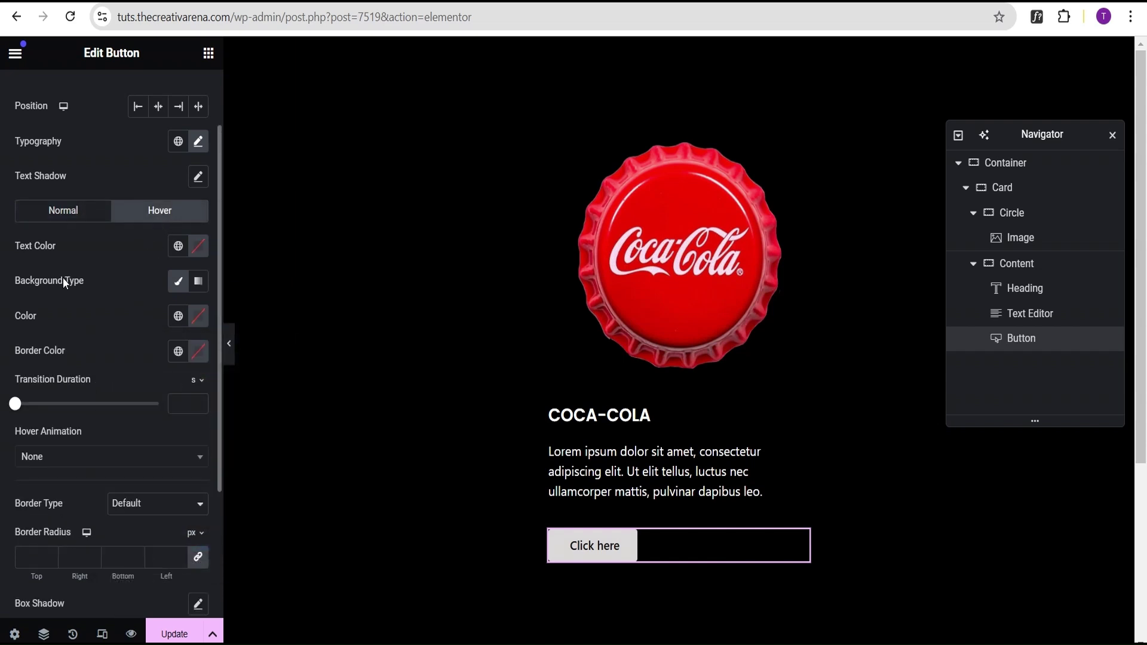
{"action": "left_click", "coordinate": [198, 315]}
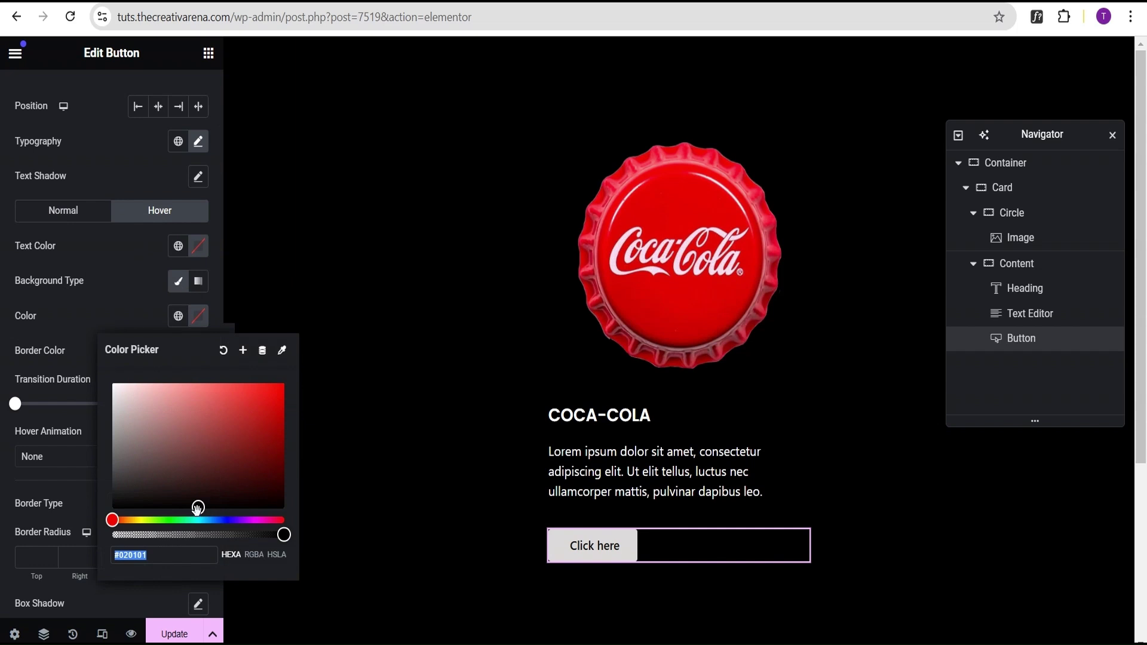
{"action": "left_click_drag", "start_coordinate": [198, 508], "coordinate": [111, 382]}
{"action": "left_click", "coordinate": [105, 280]}
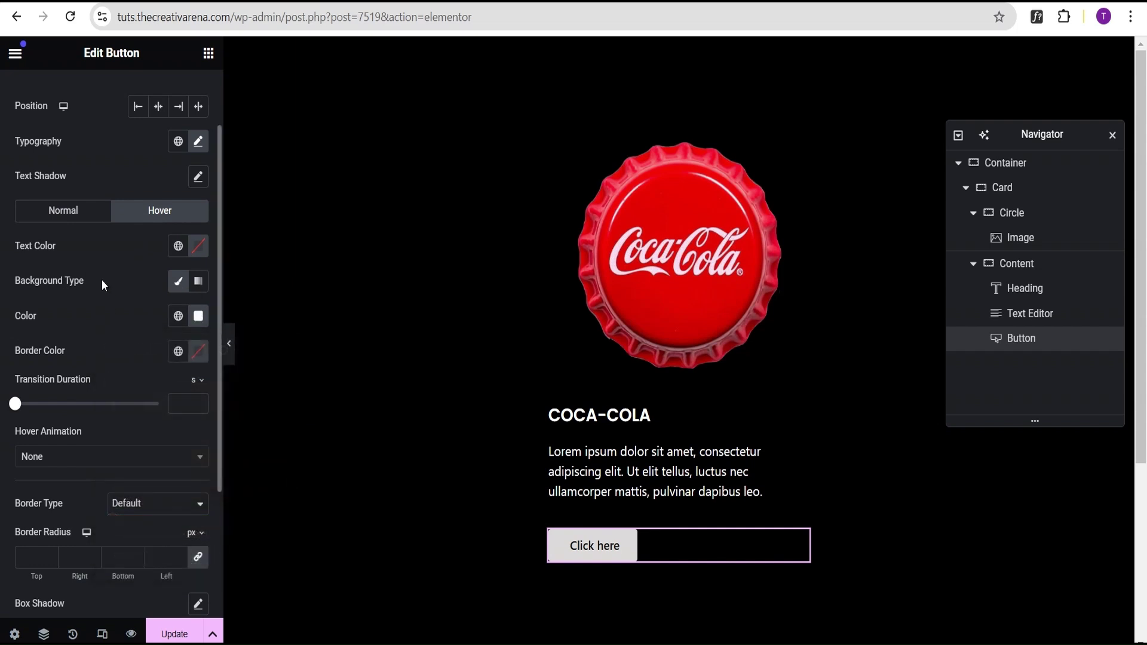
Set the button's border type to None in the normal state and its border radius to 10 px on all corners
{"action": "left_click", "coordinate": [72, 214]}
{"action": "scroll", "coordinate": [81, 271], "scroll_direction": "down", "scroll_amount": 1}
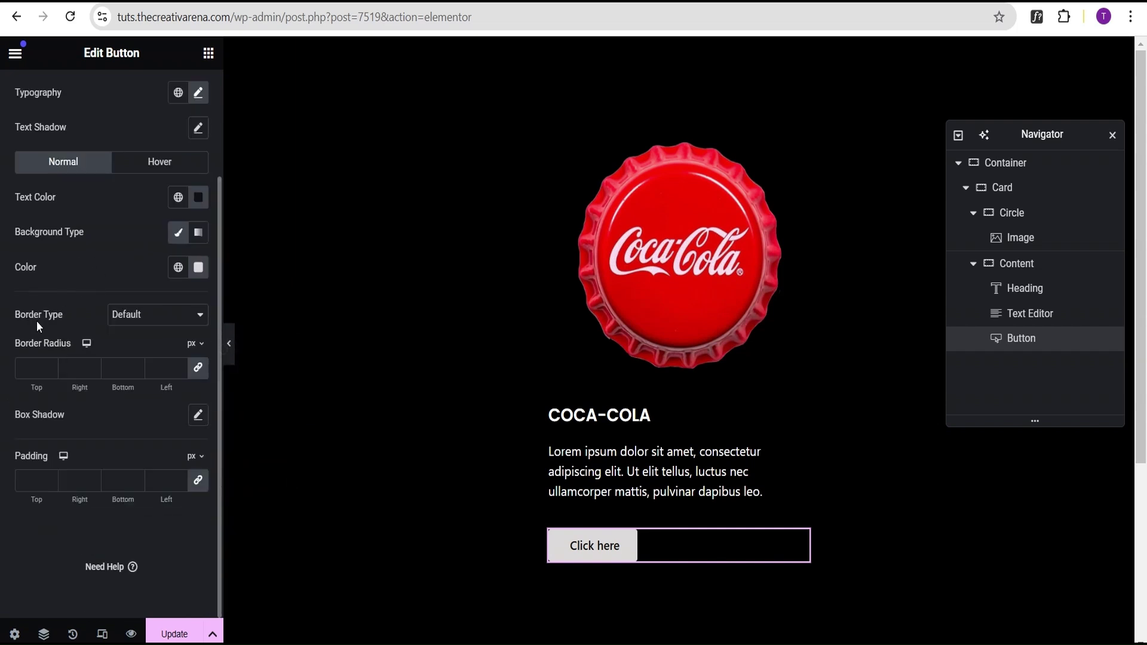
{"action": "left_click", "coordinate": [135, 326]}
{"action": "left_click", "coordinate": [125, 355]}
{"action": "left_click", "coordinate": [34, 366]}
{"action": "type", "text": "10"}
Set the button's padding, unlinked, to 10 px top, 20 px right, 10 px bottom and 20 px left
{"action": "left_click", "coordinate": [123, 481]}
{"action": "type", "text": "0"}
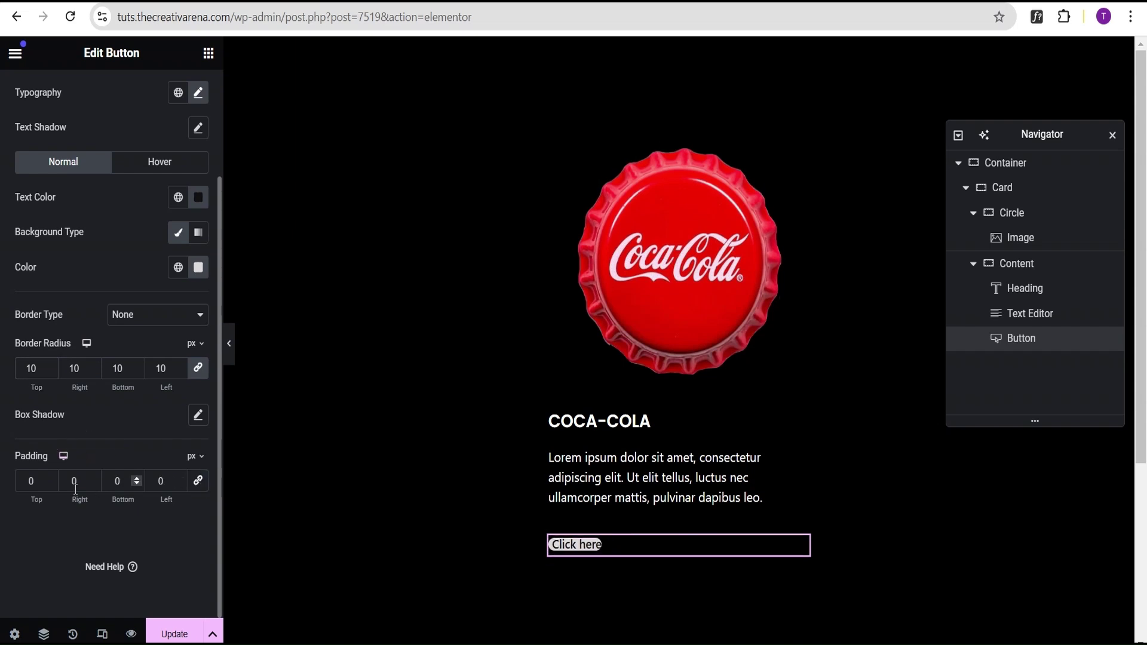
{"action": "left_click", "coordinate": [31, 482]}
{"action": "type", "text": "10"}
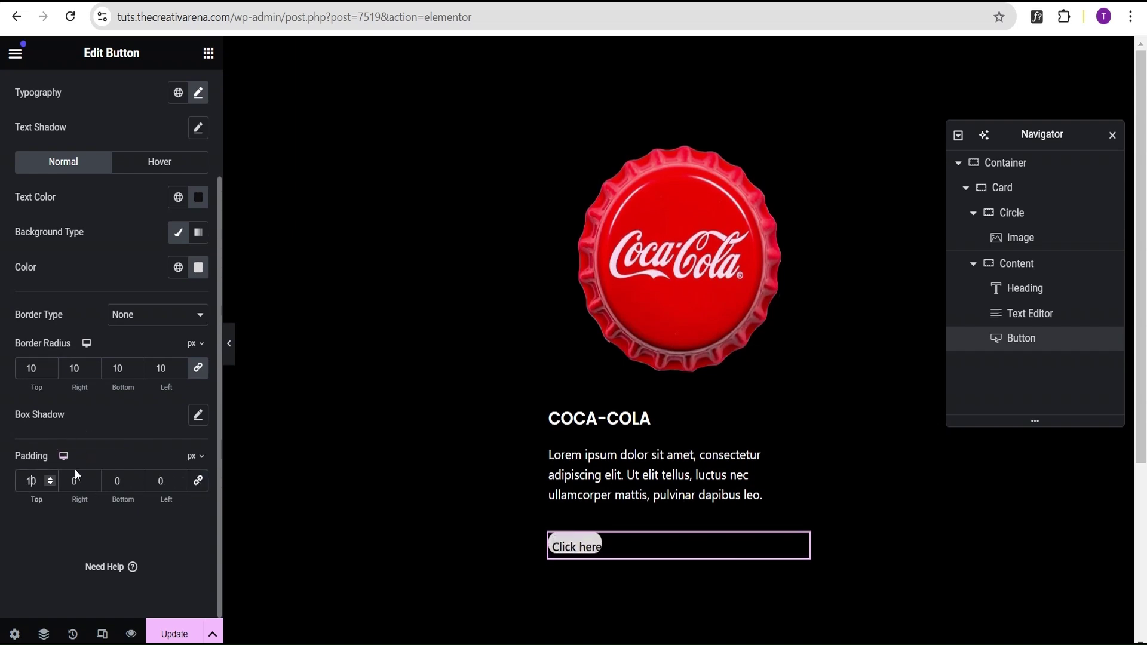
{"action": "left_click", "coordinate": [70, 480]}
{"action": "type", "text": "2"}
{"action": "left_click", "coordinate": [114, 481]}
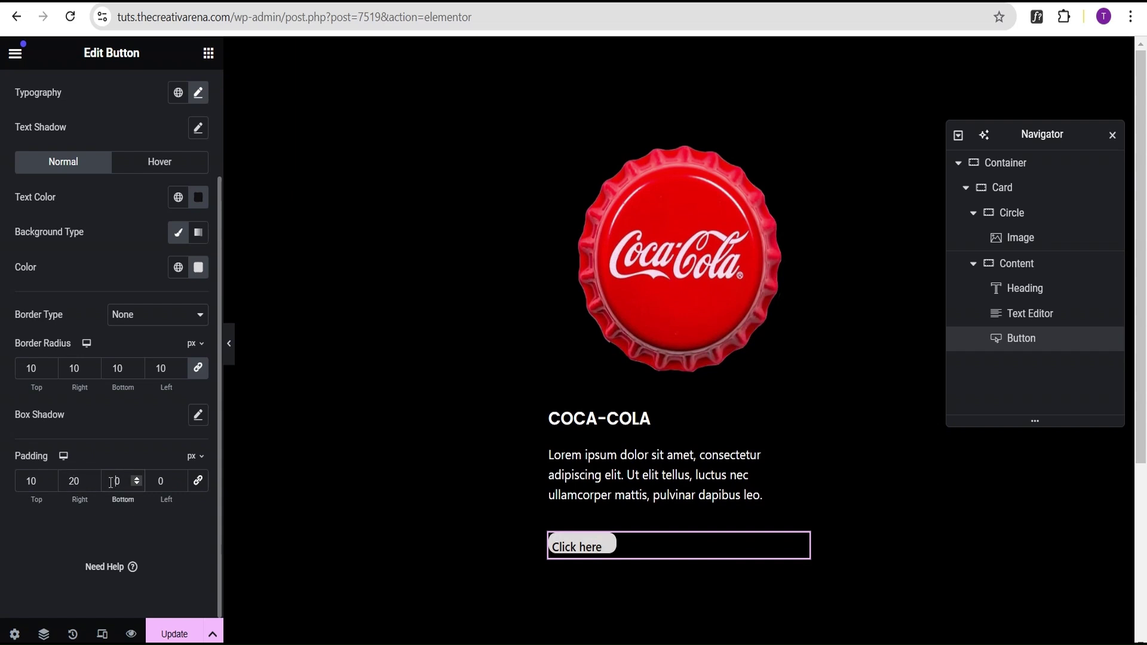
{"action": "type", "text": "1"}
{"action": "left_click", "coordinate": [156, 483]}
{"action": "type", "text": "2"}
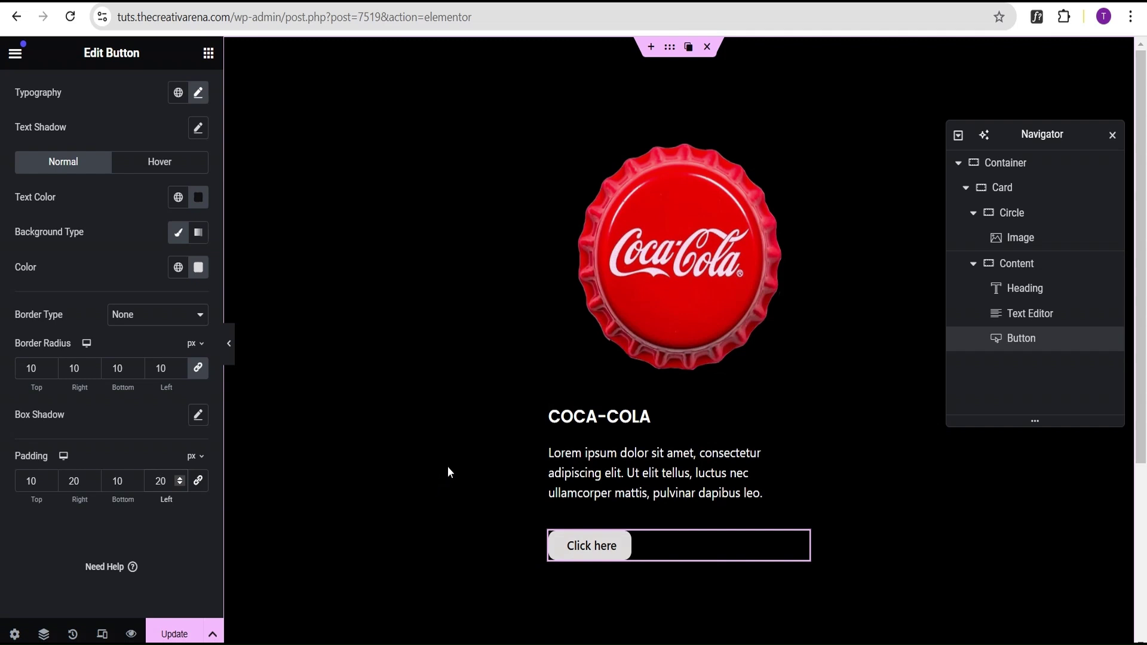
Collapse the Circle and Content containers in the Navigator and add an Image widget to the Card container below them
{"action": "left_click", "coordinate": [973, 258]}
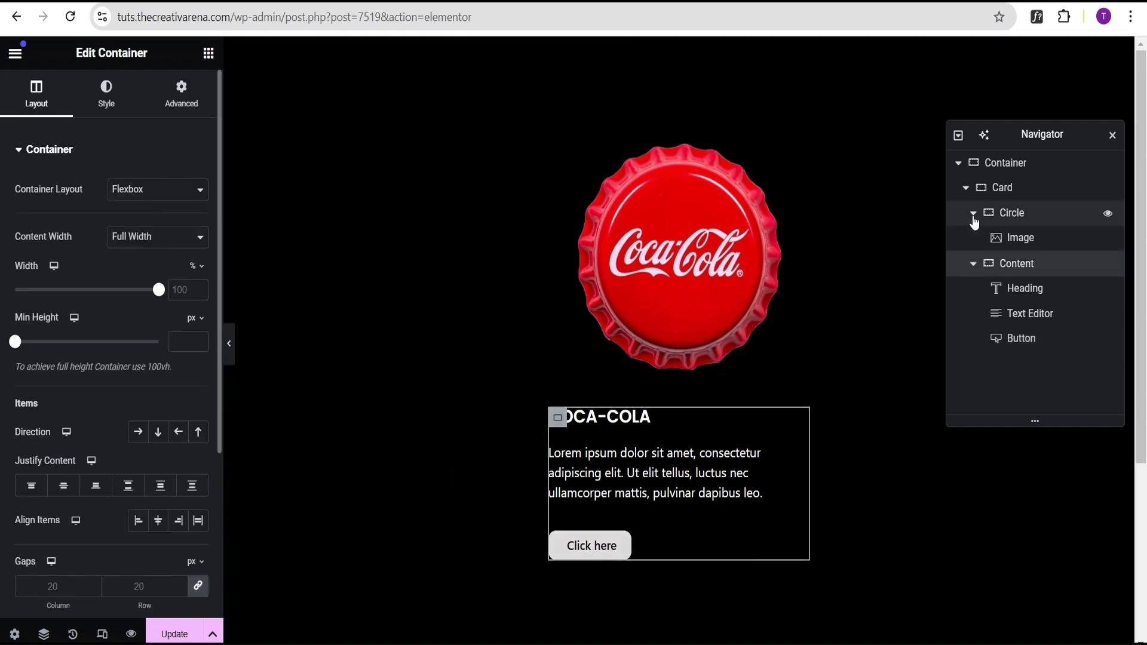
{"action": "left_click", "coordinate": [974, 214]}
{"action": "left_click", "coordinate": [973, 239]}
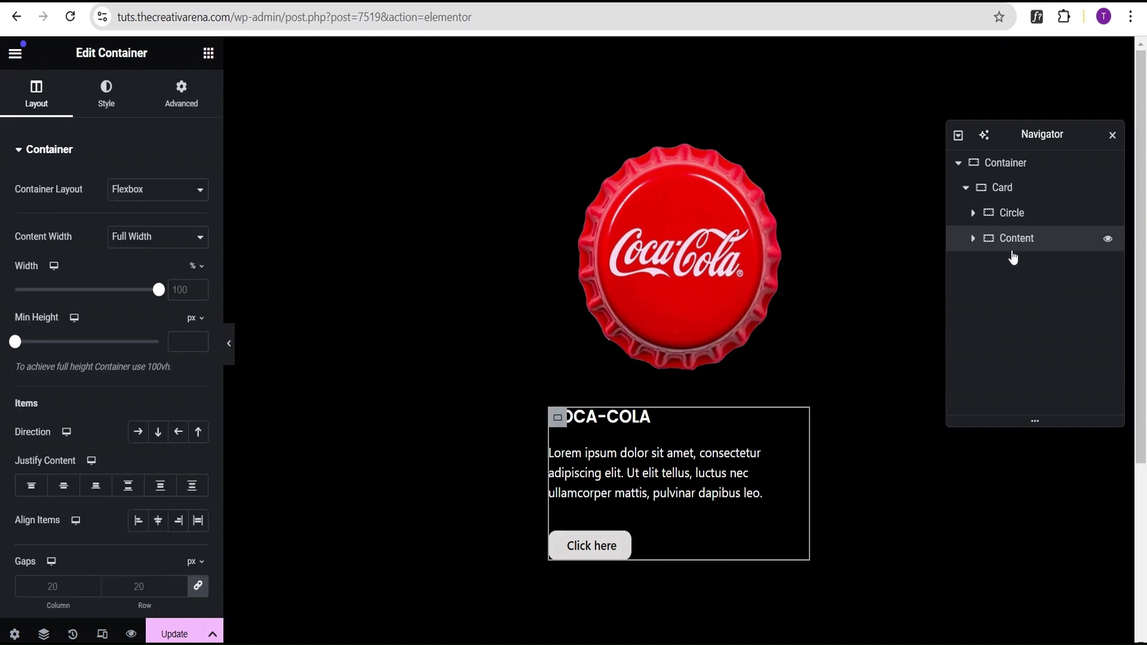
{"action": "left_click", "coordinate": [1007, 190]}
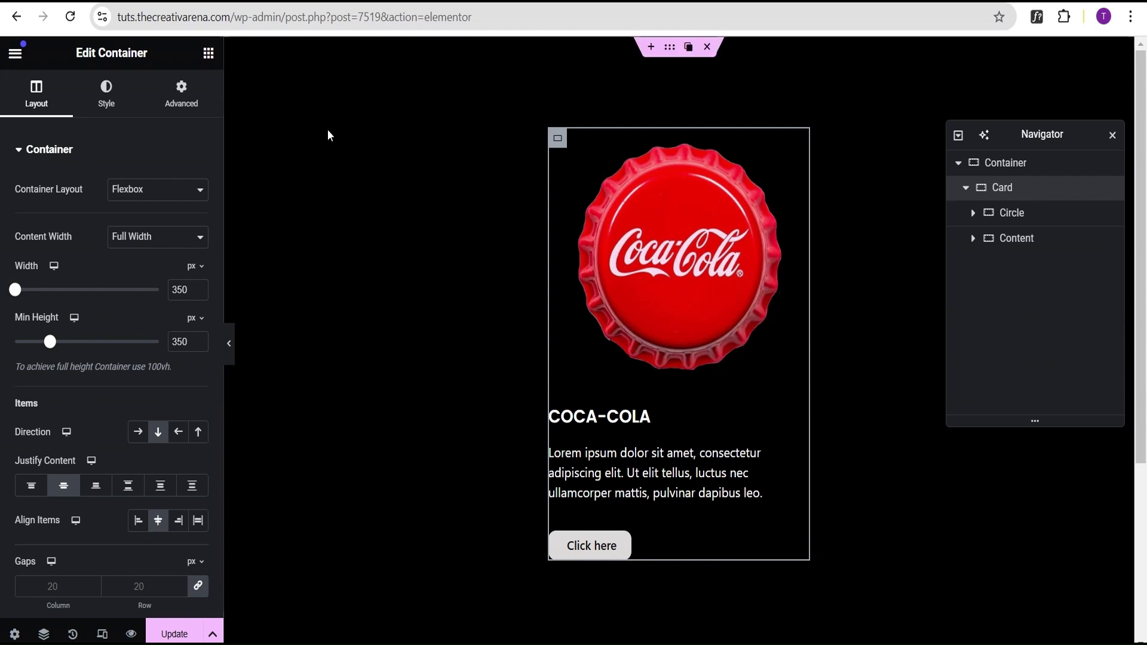
{"action": "left_click", "coordinate": [207, 54]}
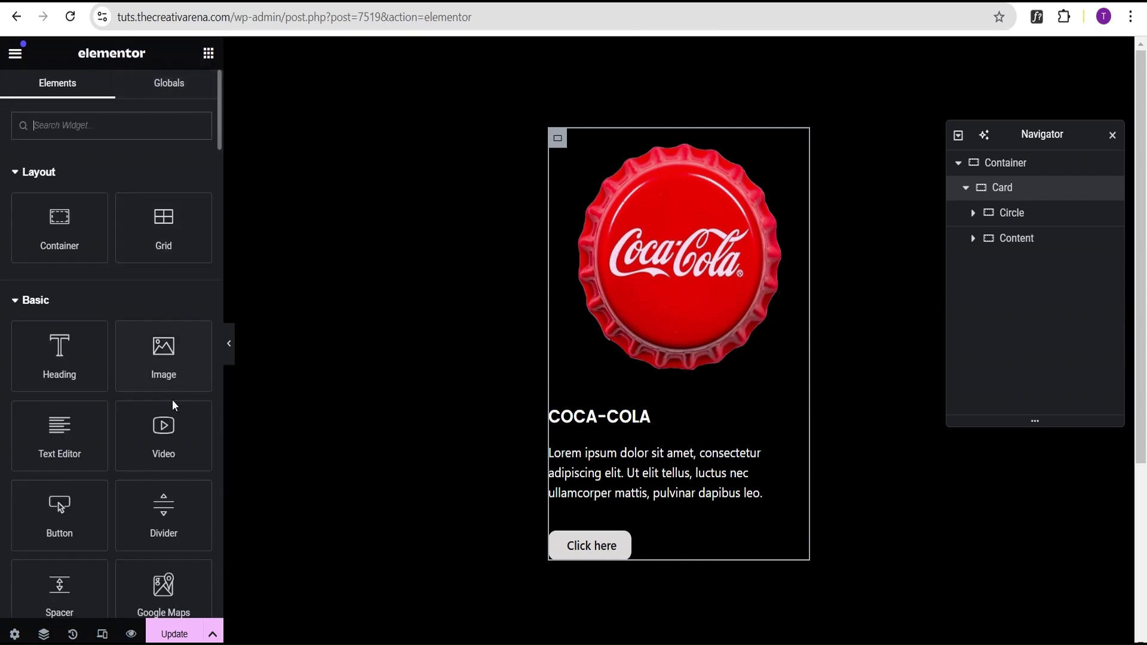
{"action": "left_click", "coordinate": [164, 361]}
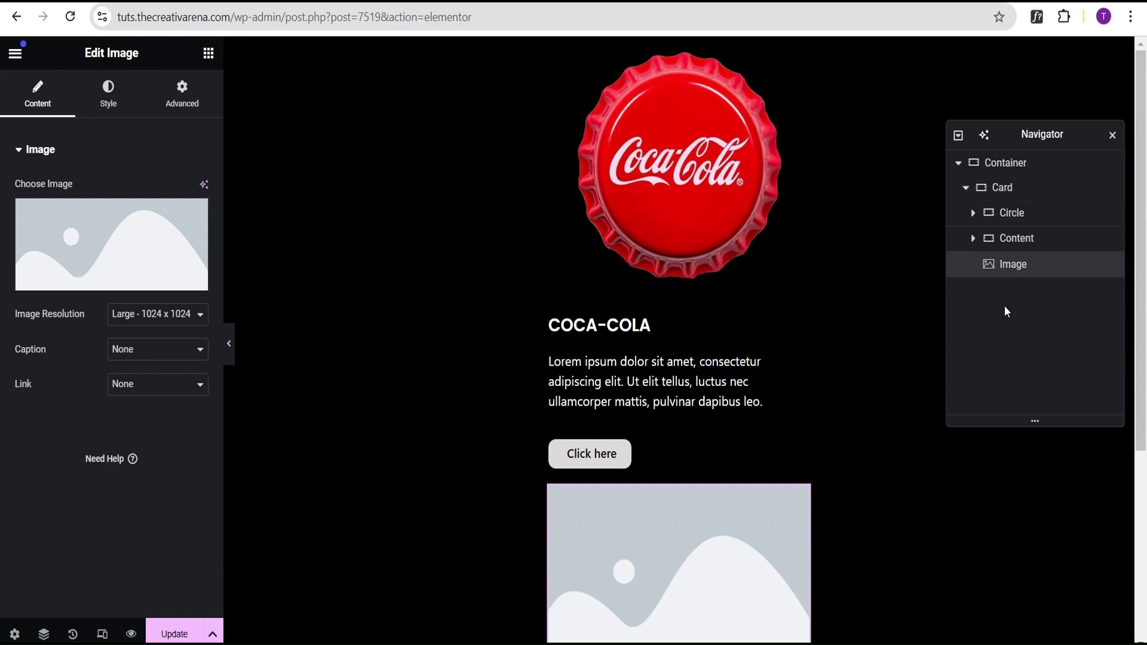
Set the outermost container's padding to 100 px on all sides
{"action": "scroll", "coordinate": [819, 389], "scroll_direction": "down", "scroll_amount": 3}
{"action": "scroll", "coordinate": [759, 319], "scroll_direction": "up", "scroll_amount": 3}
{"action": "scroll", "coordinate": [747, 327], "scroll_direction": "down", "scroll_amount": 4}
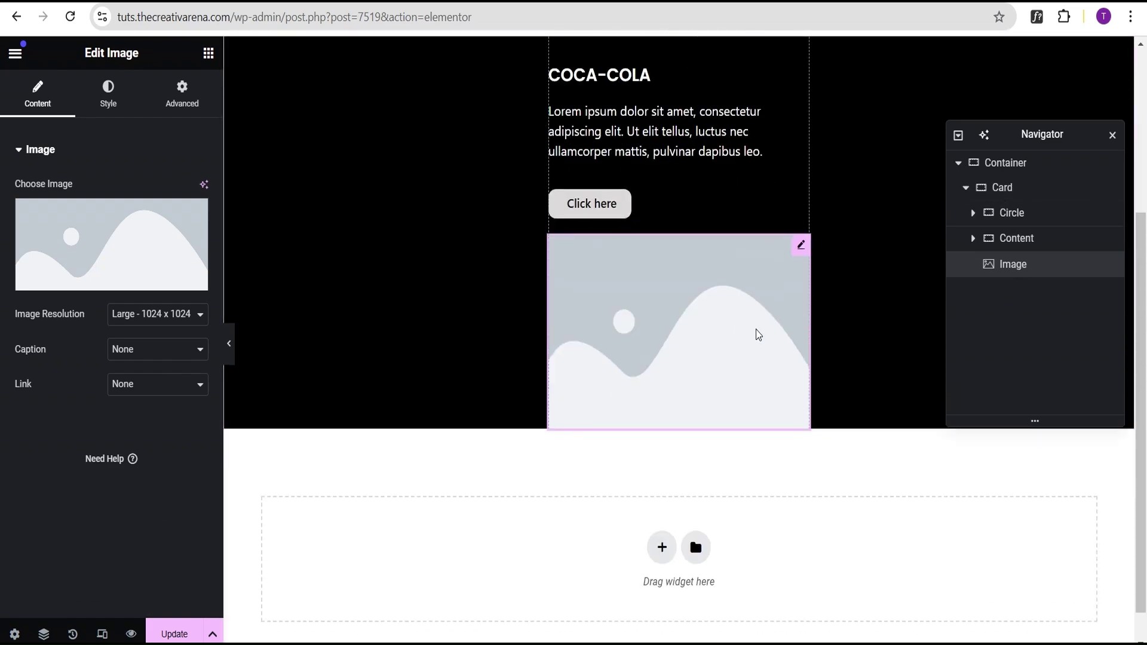
{"action": "scroll", "coordinate": [795, 328], "scroll_direction": "up", "scroll_amount": 4}
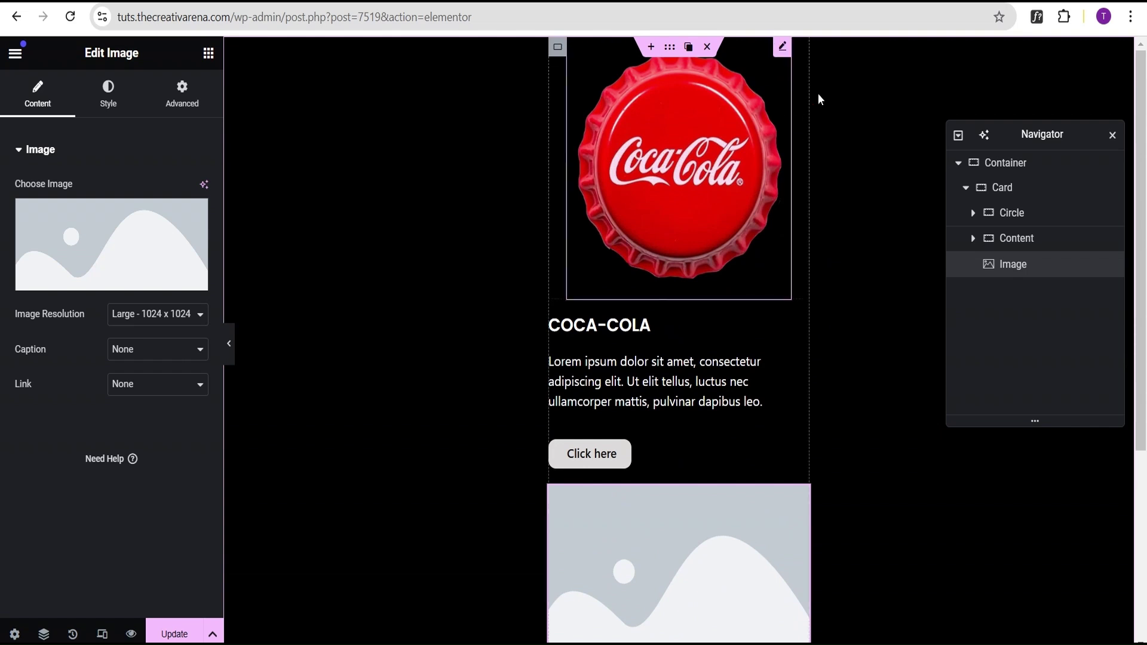
{"action": "left_click", "coordinate": [995, 163]}
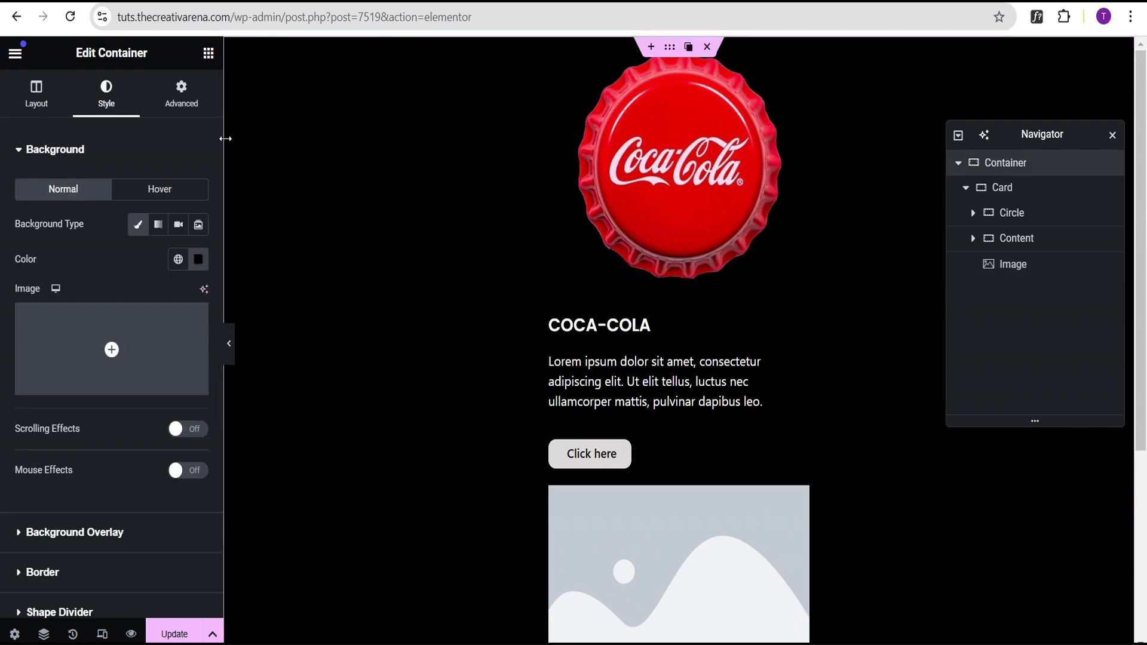
{"action": "left_click", "coordinate": [209, 53]}
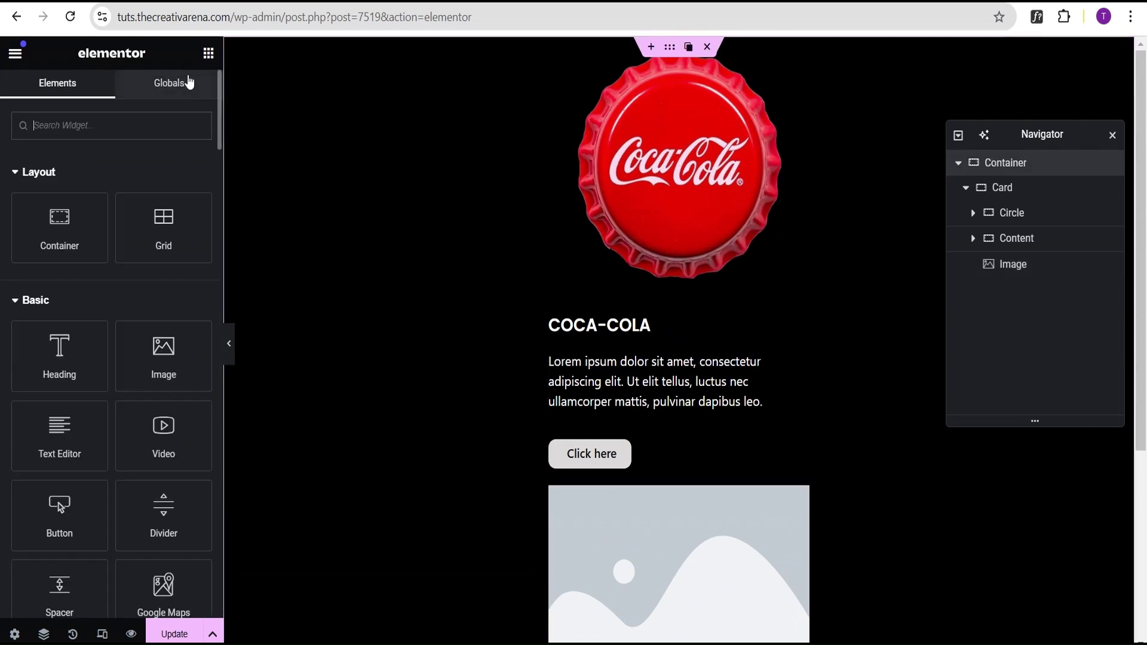
{"action": "left_click", "coordinate": [665, 51]}
{"action": "left_click", "coordinate": [182, 99]}
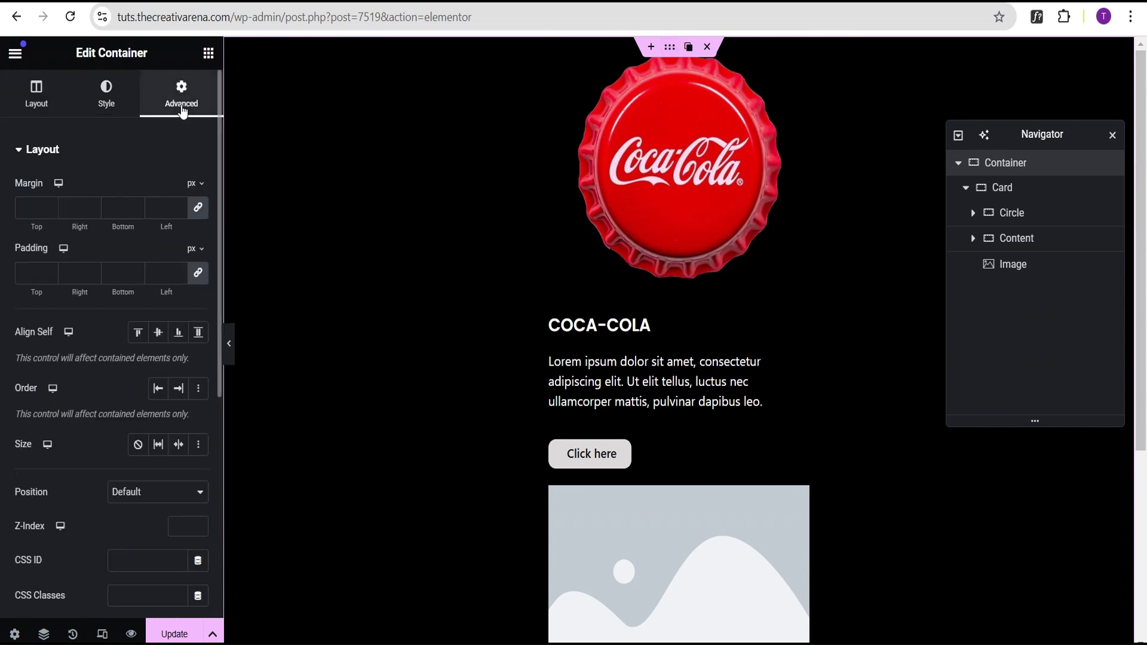
{"action": "left_click", "coordinate": [37, 271]}
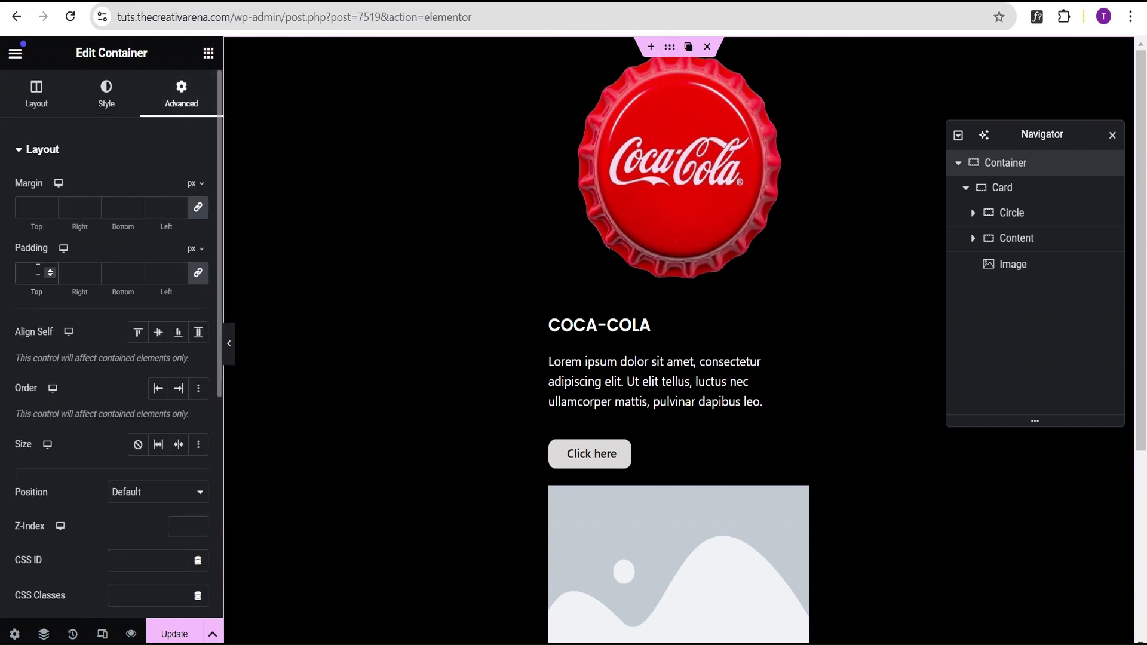
{"action": "type", "text": "100"}
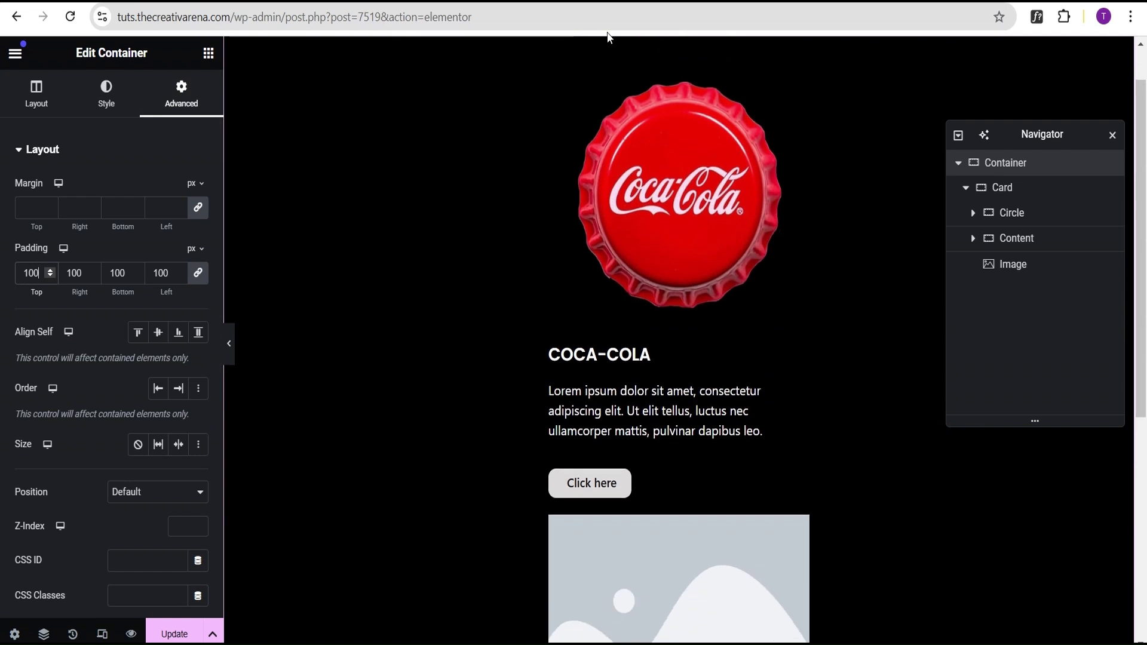
Fill the new Image widget in the Card container with Coca-Cola-PNG-Picture.png from the media library
{"action": "scroll", "coordinate": [676, 374], "scroll_direction": "down", "scroll_amount": 3}
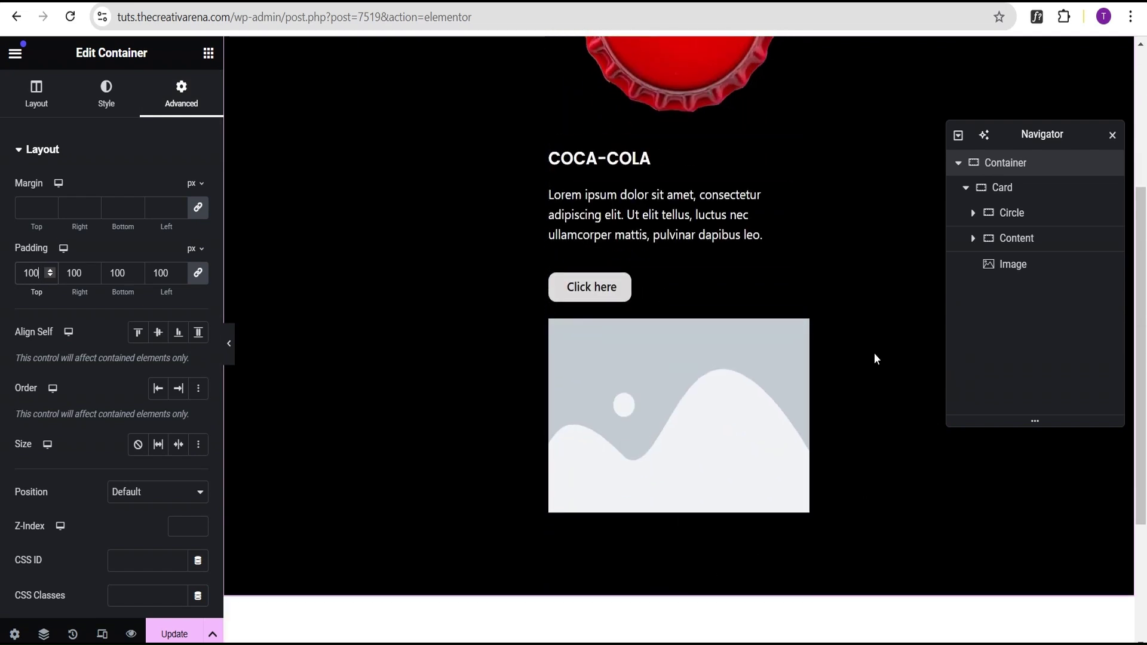
{"action": "left_click", "coordinate": [801, 332]}
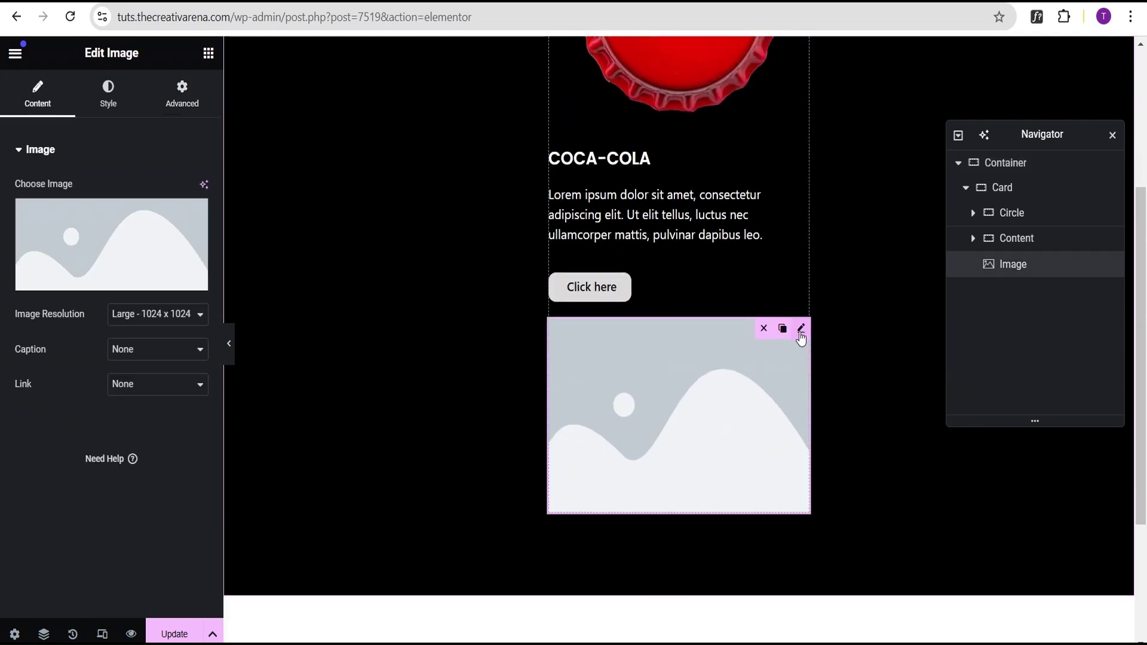
{"action": "left_click", "coordinate": [132, 239]}
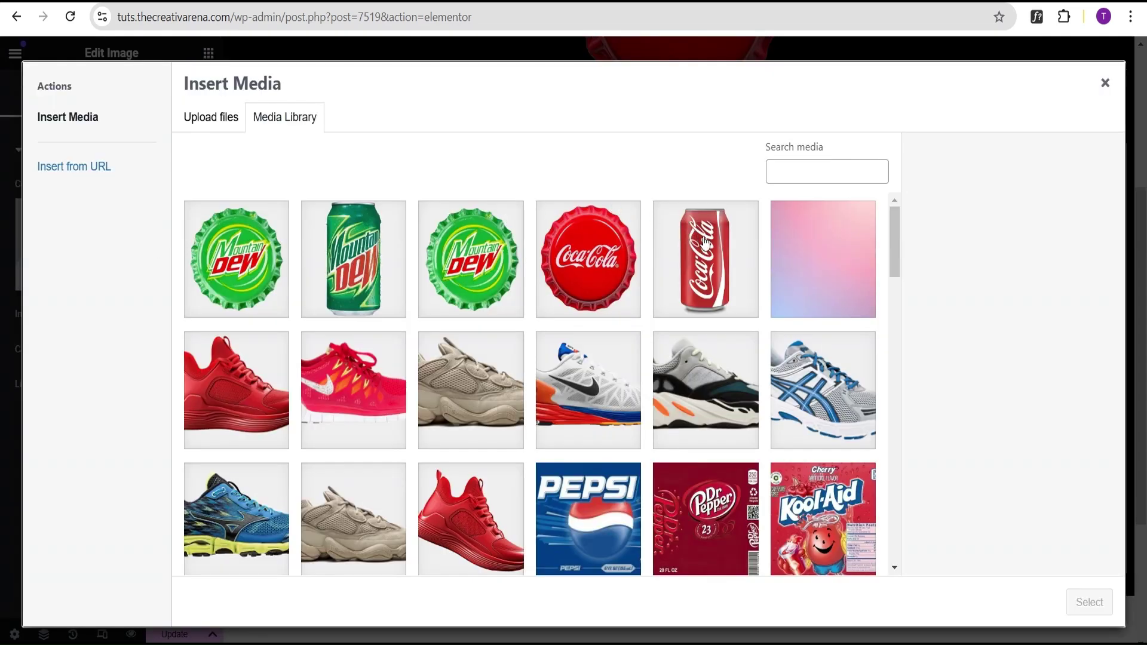
{"action": "left_click", "coordinate": [705, 241]}
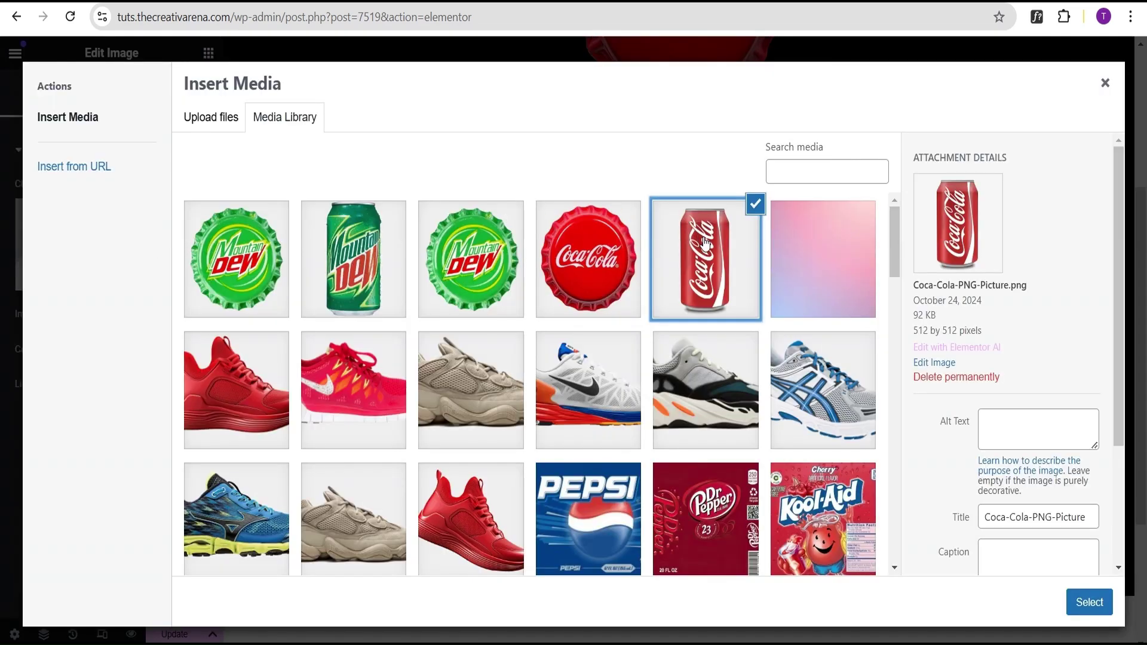
{"action": "left_click", "coordinate": [1094, 601]}
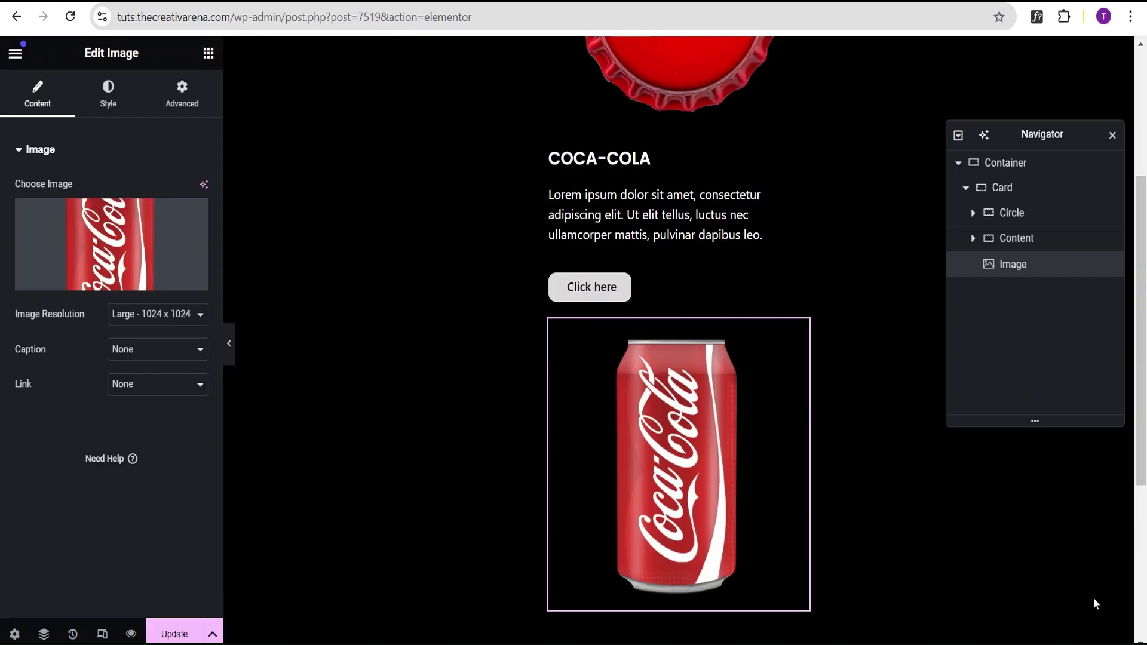
Assign the CSS class card to the Card container
{"action": "scroll", "coordinate": [848, 388], "scroll_direction": "up", "scroll_amount": 4}
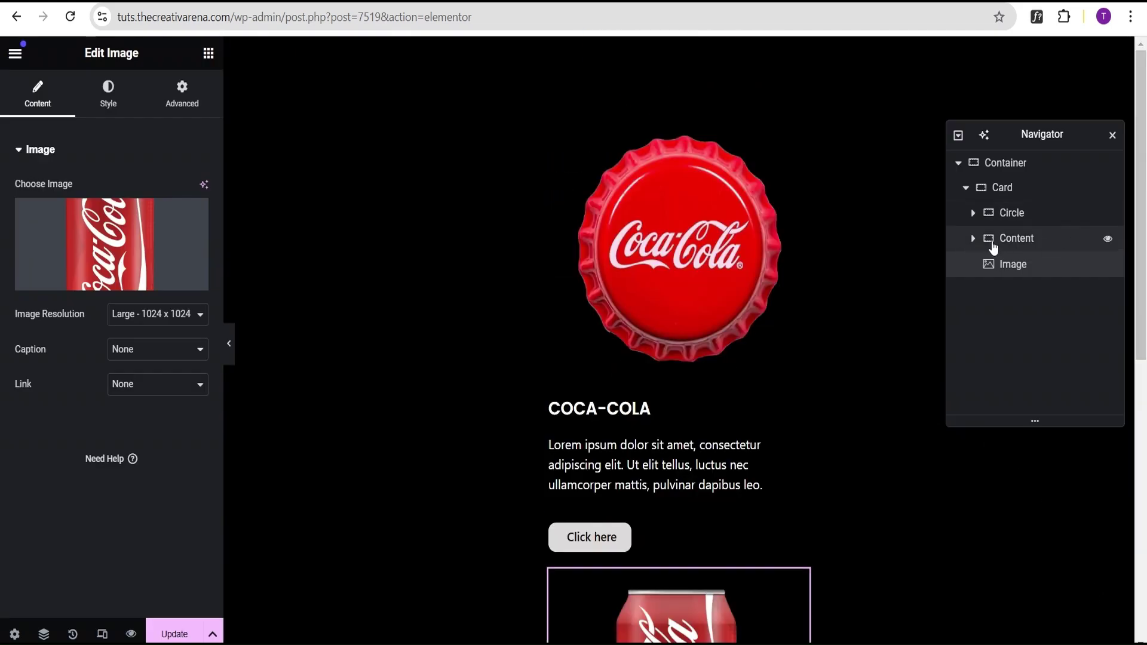
{"action": "scroll", "coordinate": [815, 153], "scroll_direction": "down", "scroll_amount": 5}
{"action": "scroll", "coordinate": [812, 153], "scroll_direction": "up", "scroll_amount": 4}
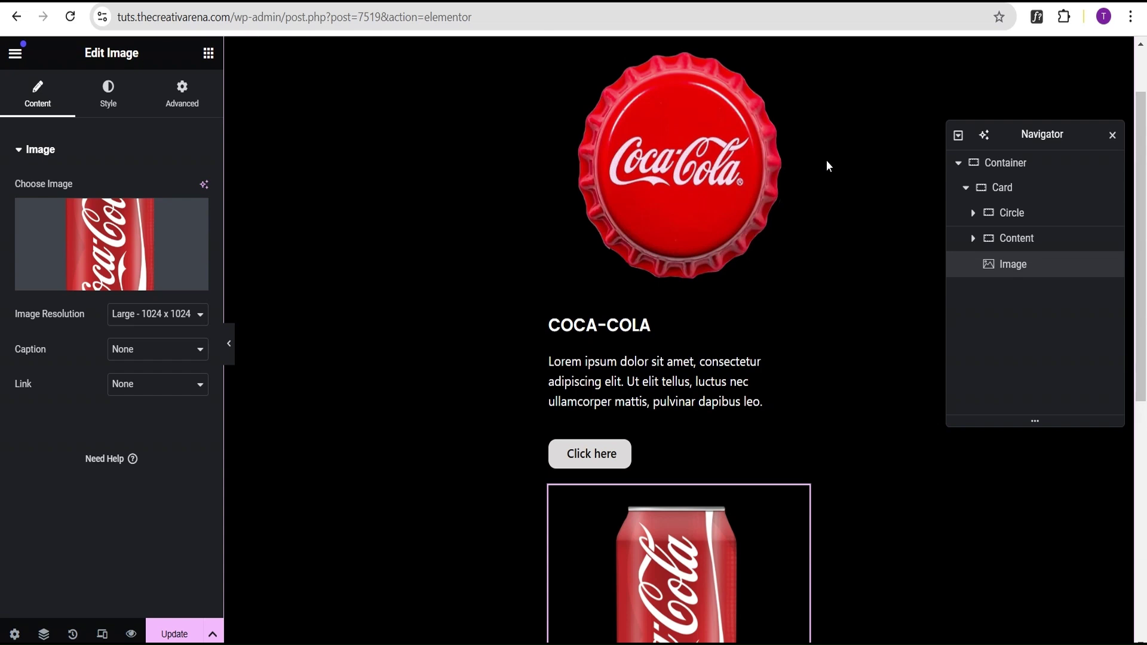
{"action": "left_click", "coordinate": [1009, 188]}
{"action": "left_click", "coordinate": [179, 99]}
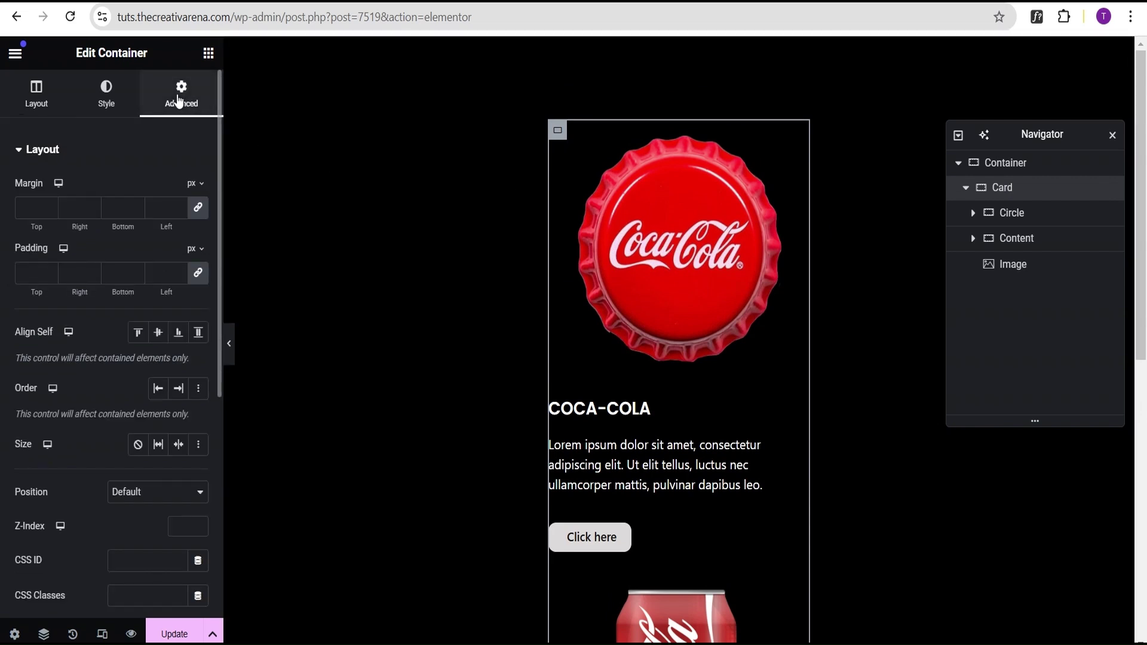
{"action": "scroll", "coordinate": [179, 179], "scroll_direction": "down", "scroll_amount": 3}
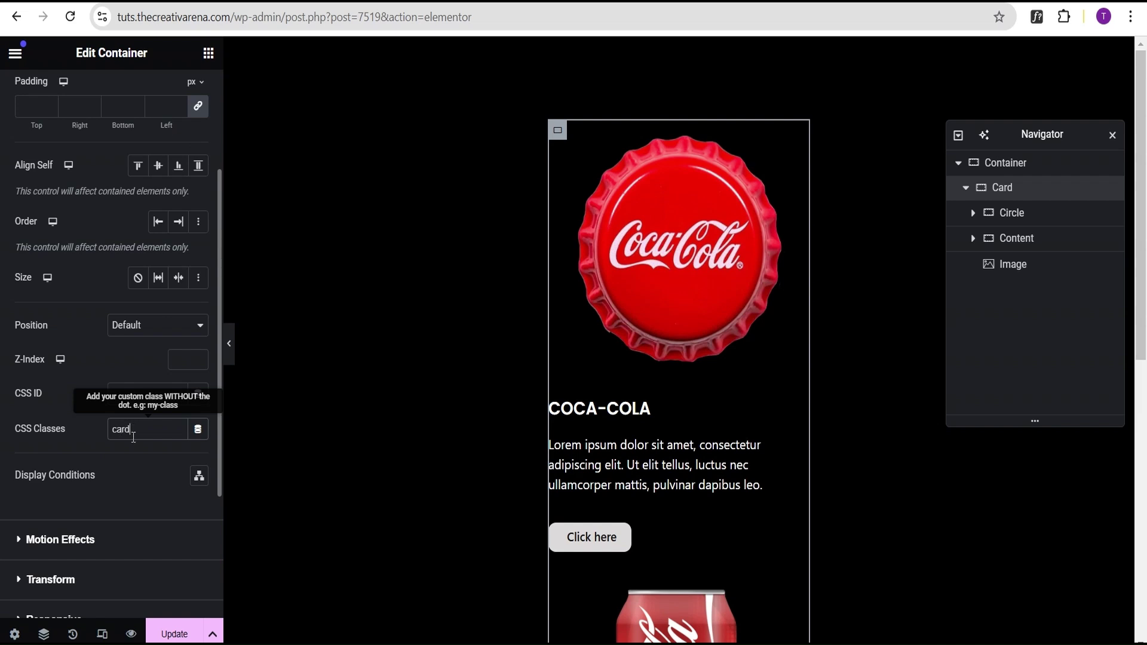
Assign the CSS class circle to the Circle container inside Card
{"action": "left_click", "coordinate": [1024, 220]}
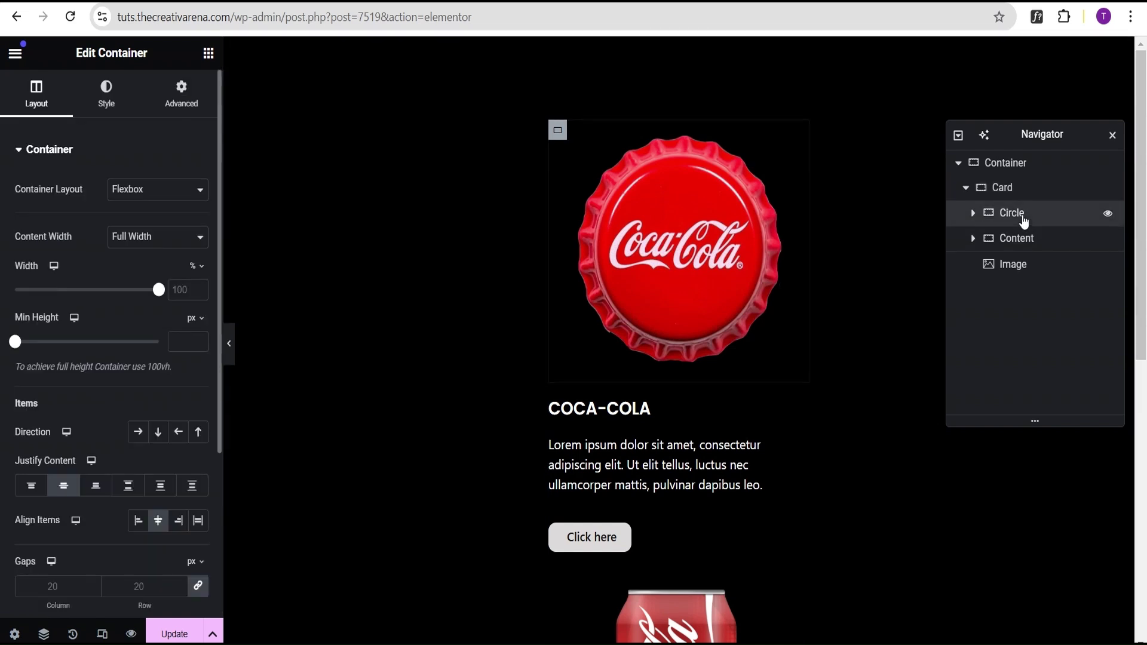
{"action": "left_click", "coordinate": [179, 103]}
{"action": "scroll", "coordinate": [184, 191], "scroll_direction": "down", "scroll_amount": 3}
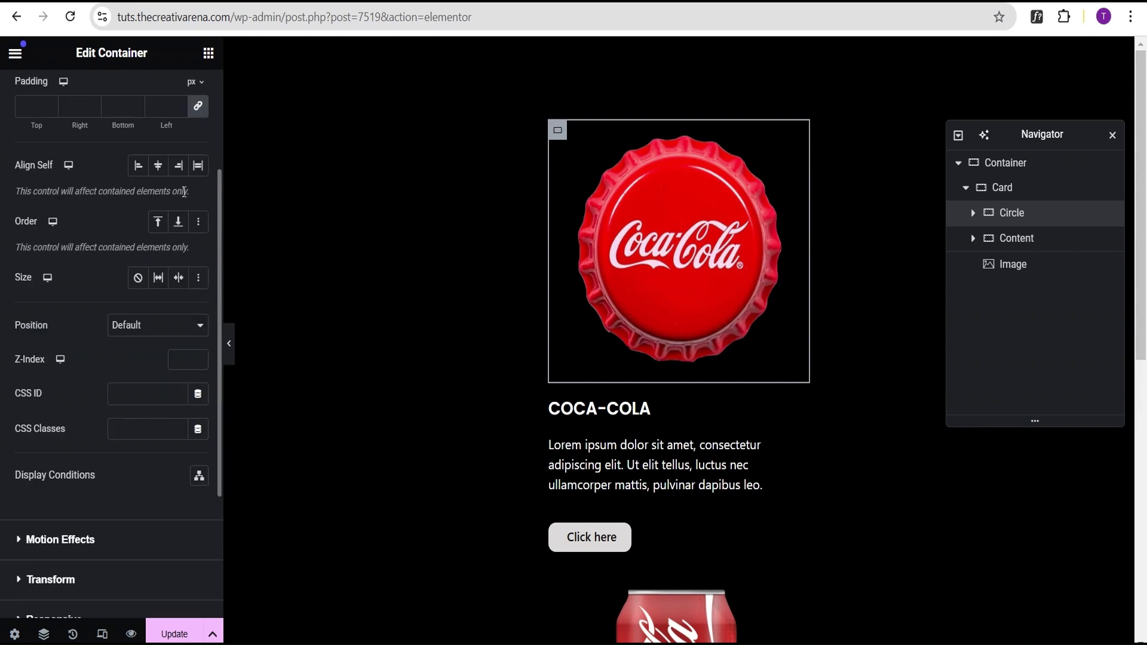
{"action": "left_click", "coordinate": [123, 430]}
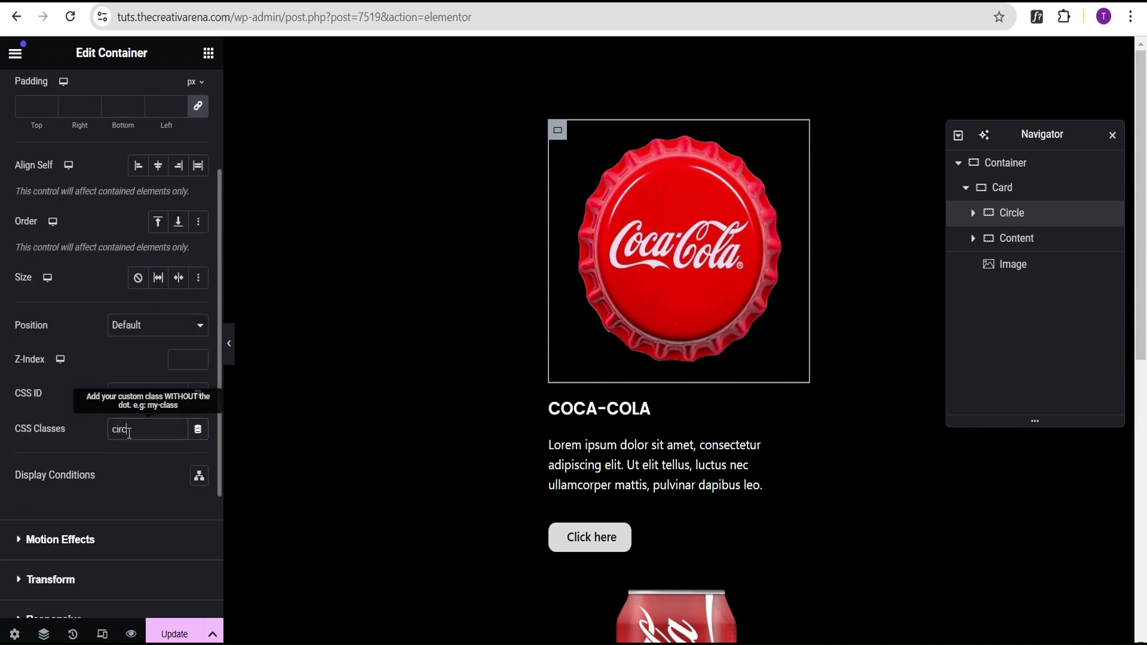
Expand the Circle container in the Navigator and assign the CSS class logo to its bottle cap image
{"action": "left_click", "coordinate": [973, 214]}
{"action": "left_click", "coordinate": [1015, 237]}
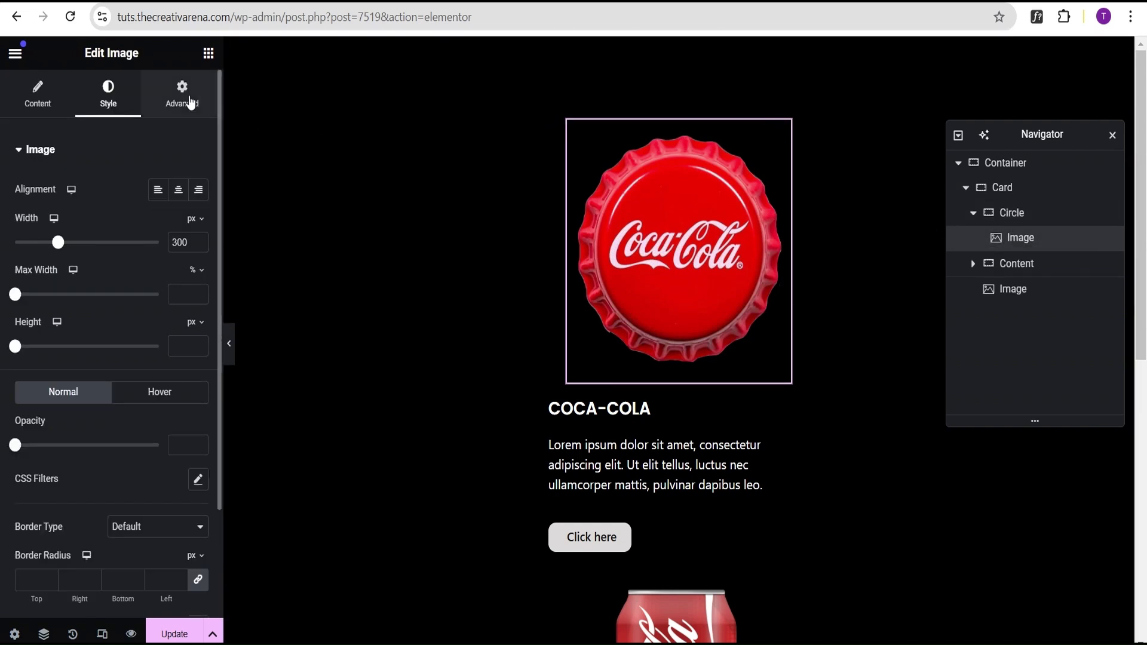
{"action": "left_click", "coordinate": [209, 115]}
{"action": "scroll", "coordinate": [171, 374], "scroll_direction": "down", "scroll_amount": 3}
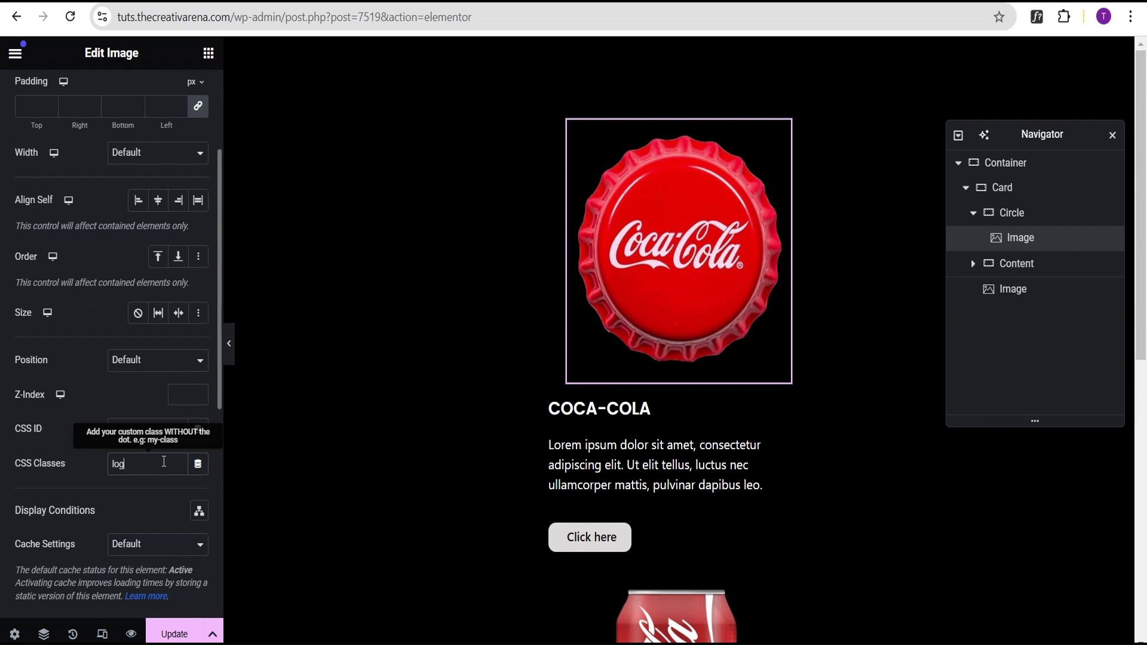
Assign the CSS class content to the Content container inside Card
{"action": "left_click", "coordinate": [1027, 272]}
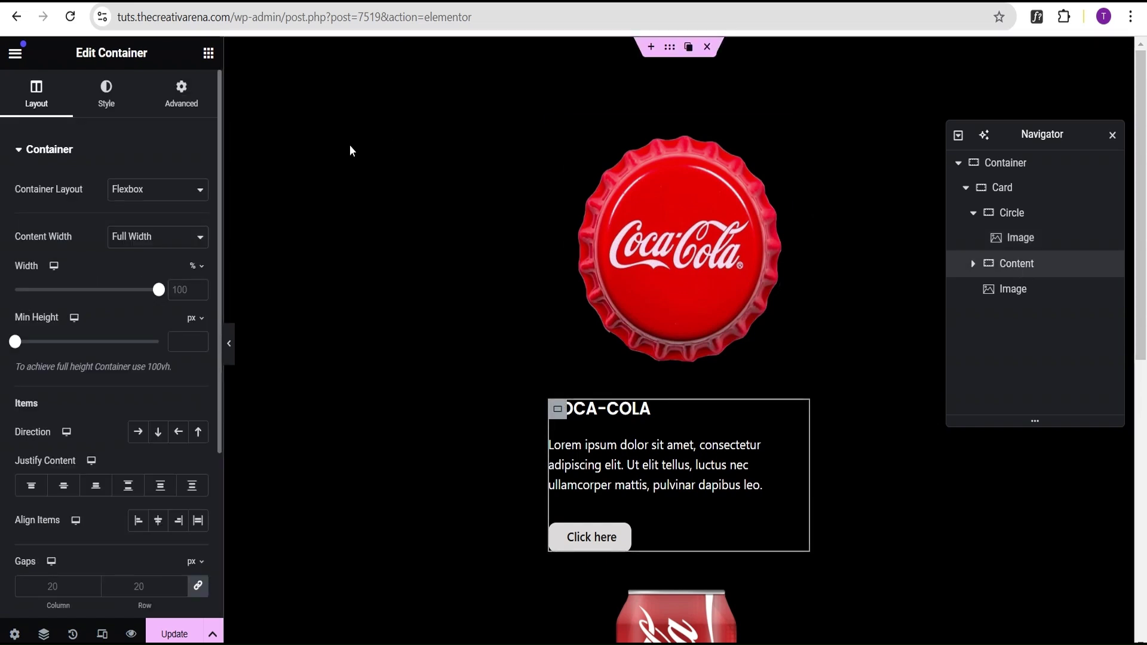
{"action": "left_click", "coordinate": [183, 103]}
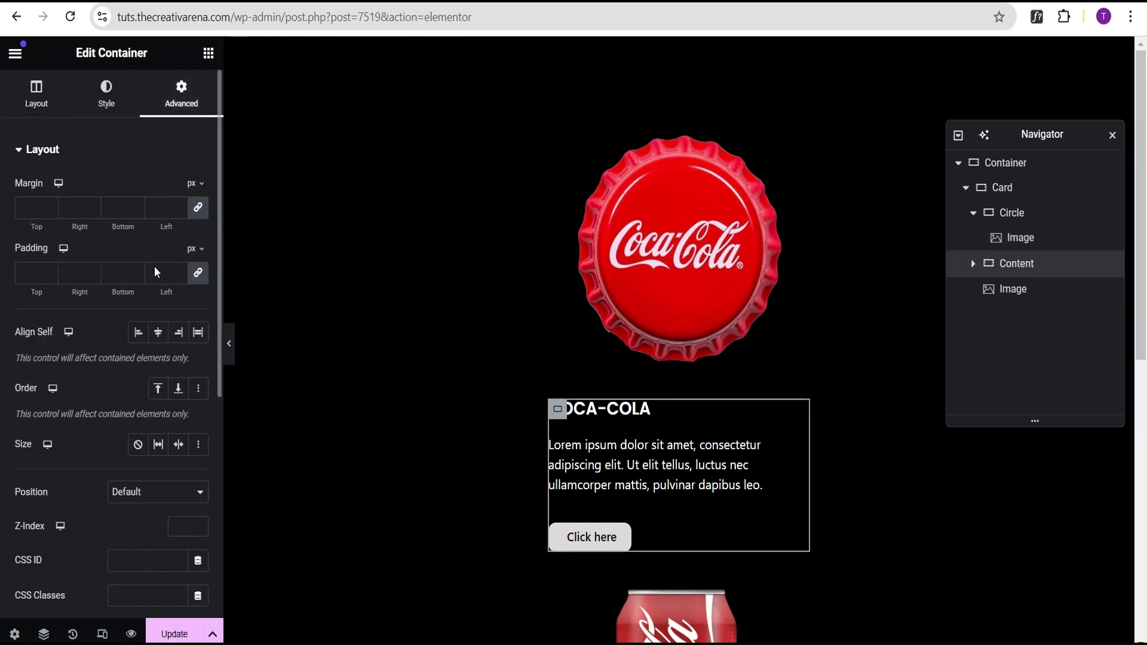
{"action": "scroll", "coordinate": [154, 266], "scroll_direction": "down", "scroll_amount": 3}
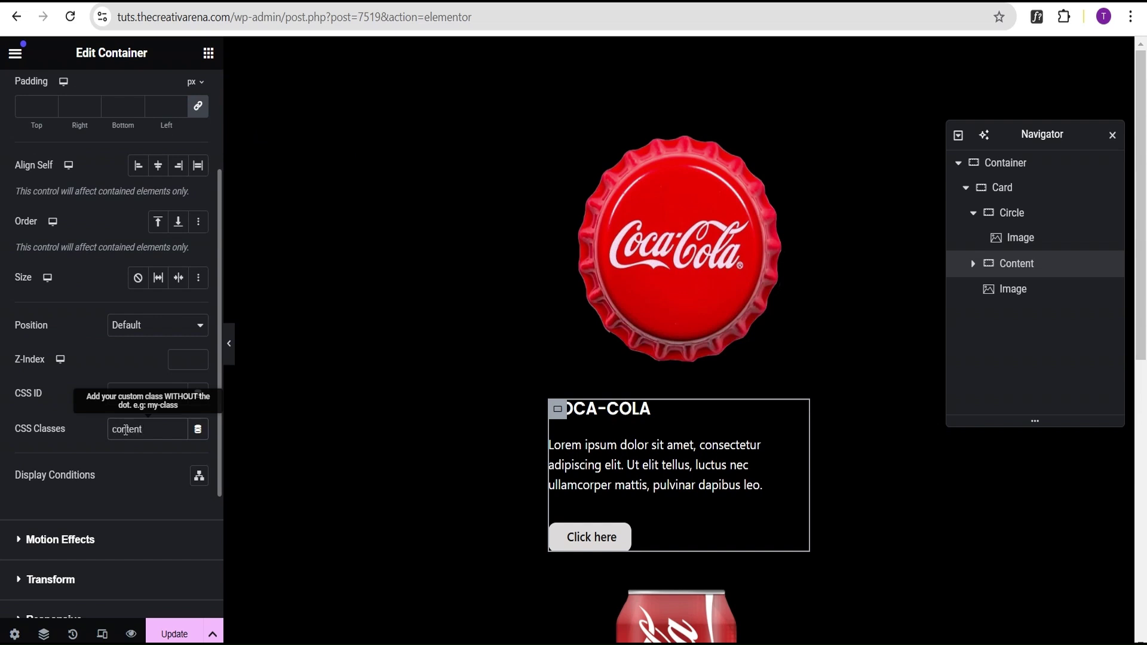
Assign the CSS class product to the Coca-Cola can image below the Content container
{"action": "left_click", "coordinate": [1024, 291]}
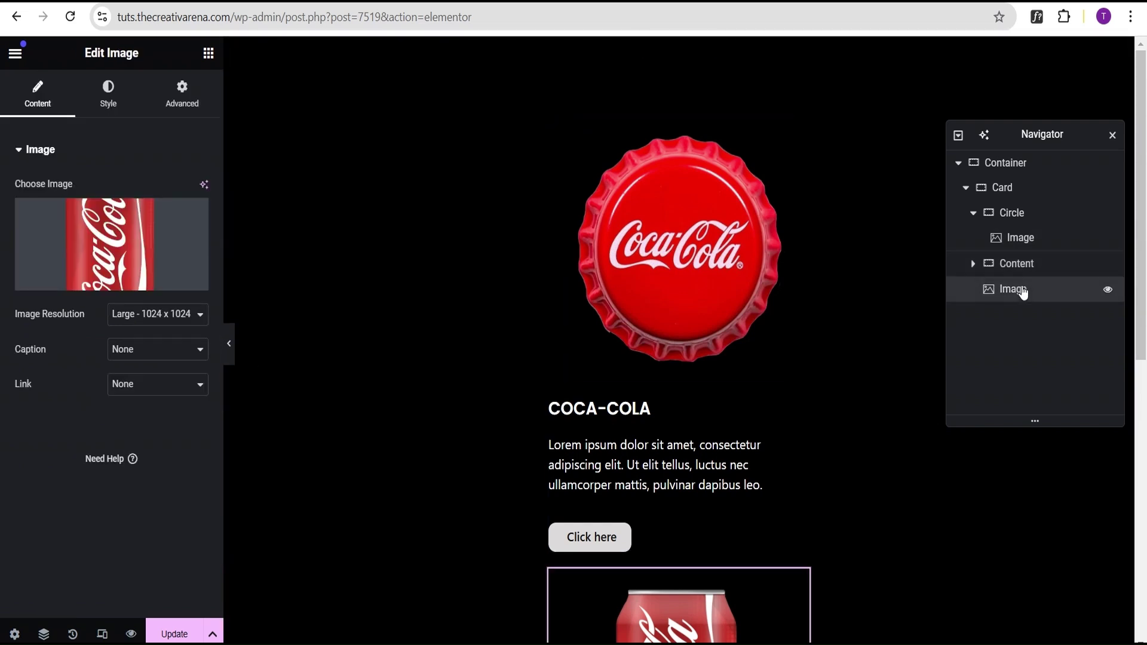
{"action": "left_click", "coordinate": [181, 94]}
{"action": "scroll", "coordinate": [165, 350], "scroll_direction": "down", "scroll_amount": 4}
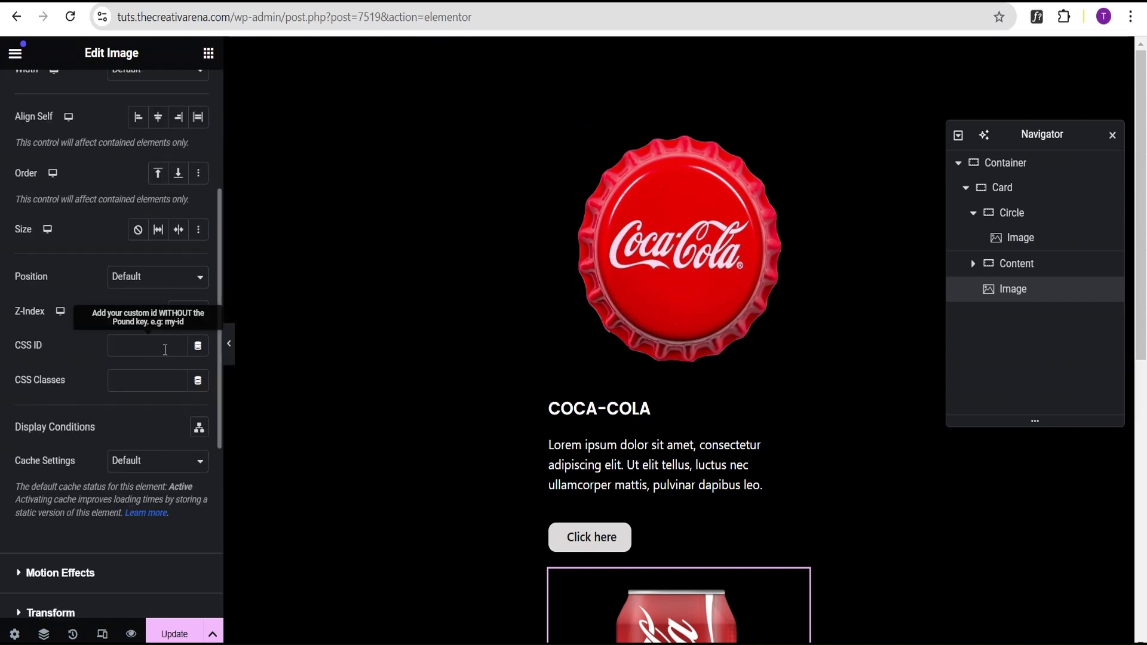
{"action": "left_click", "coordinate": [150, 380]}
{"action": "type", "text": "prod"}
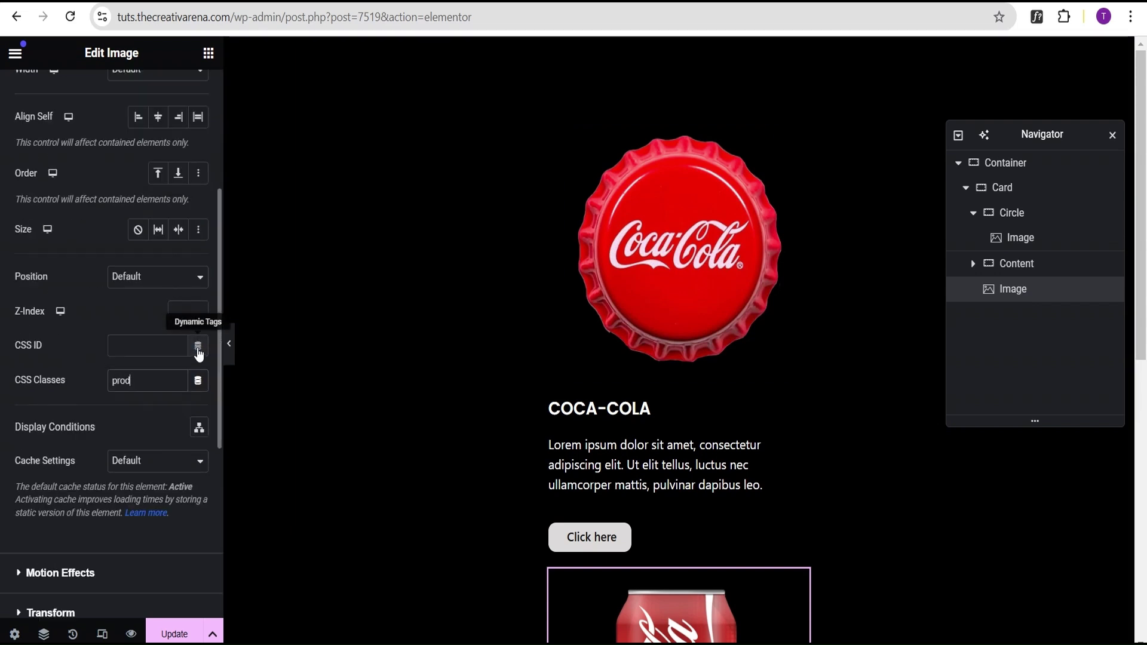
{"action": "type", "text": "uct"}
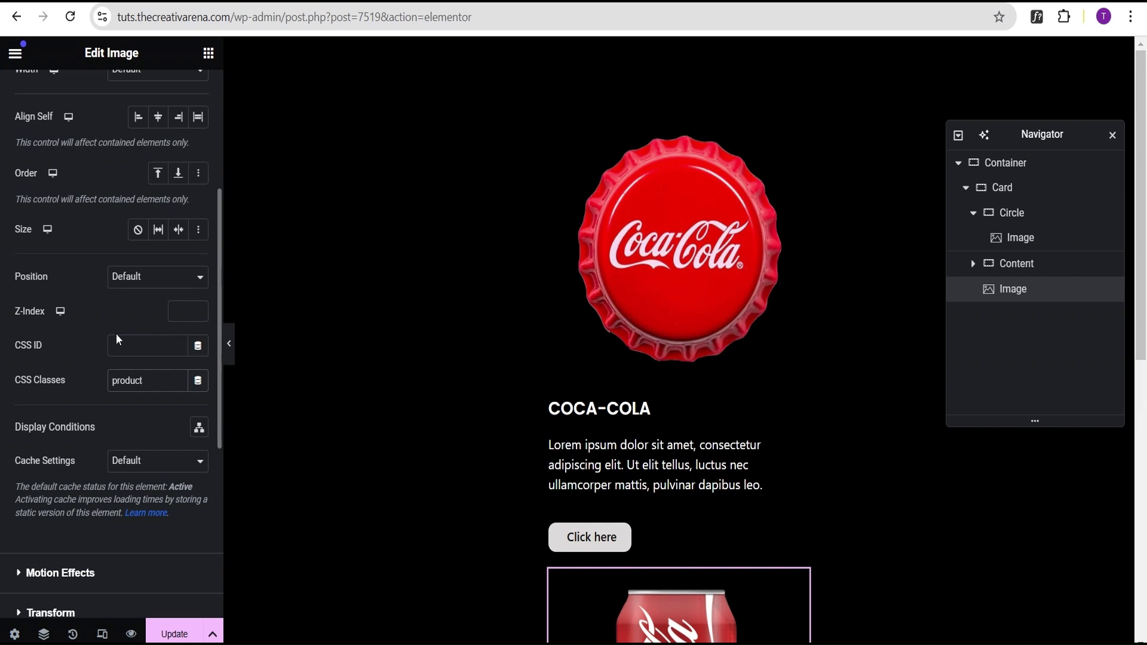
{"action": "scroll", "coordinate": [384, 231], "scroll_direction": "down", "scroll_amount": 2}
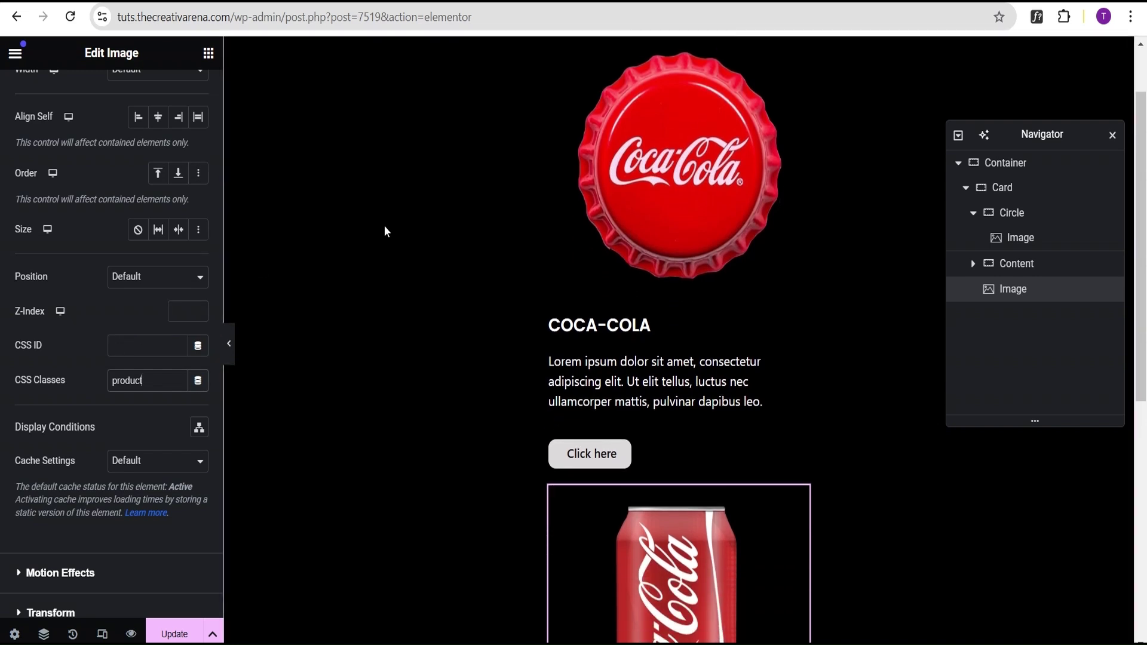
{"action": "scroll", "coordinate": [385, 224], "scroll_direction": "down", "scroll_amount": 2}
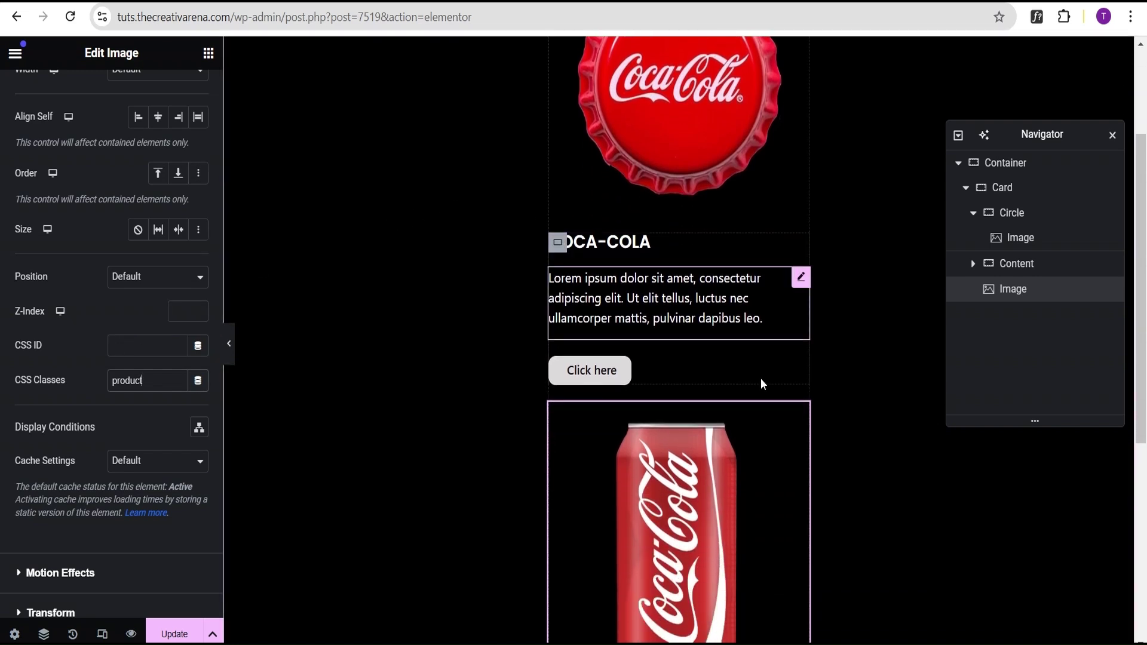
{"action": "scroll", "coordinate": [891, 556], "scroll_direction": "down", "scroll_amount": 2}
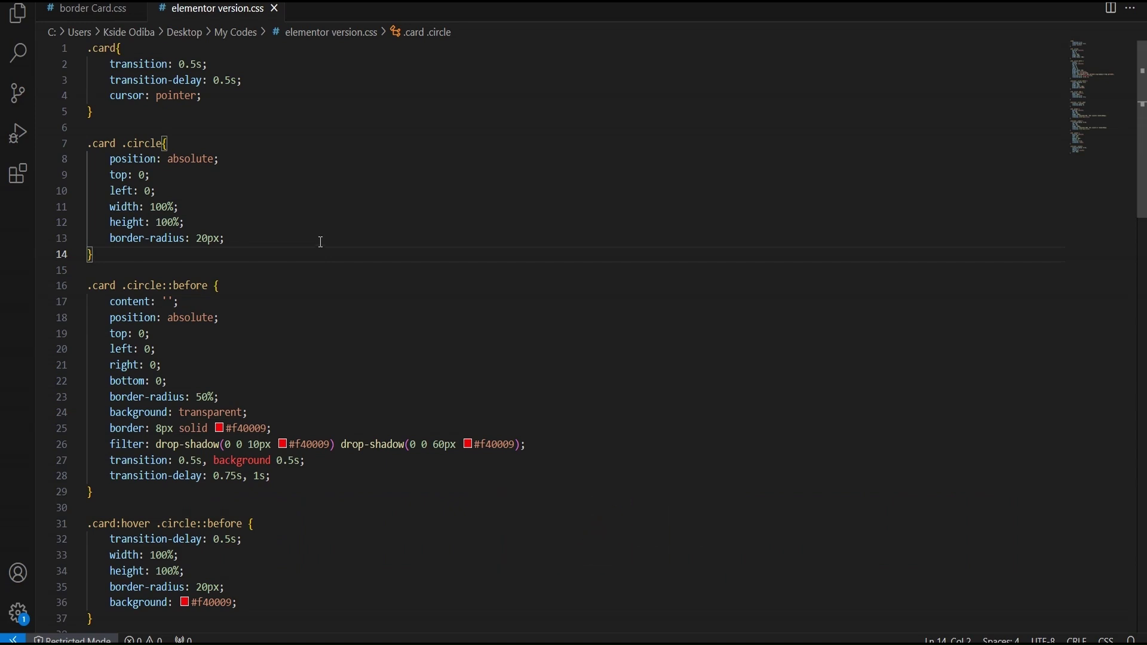
Copy all the code of elementor version.css from Visual Studio Code into the Card container's Custom CSS in Elementor, and hide the editing panel to preview the card
{"action": "key", "text": "ctrl+a"}
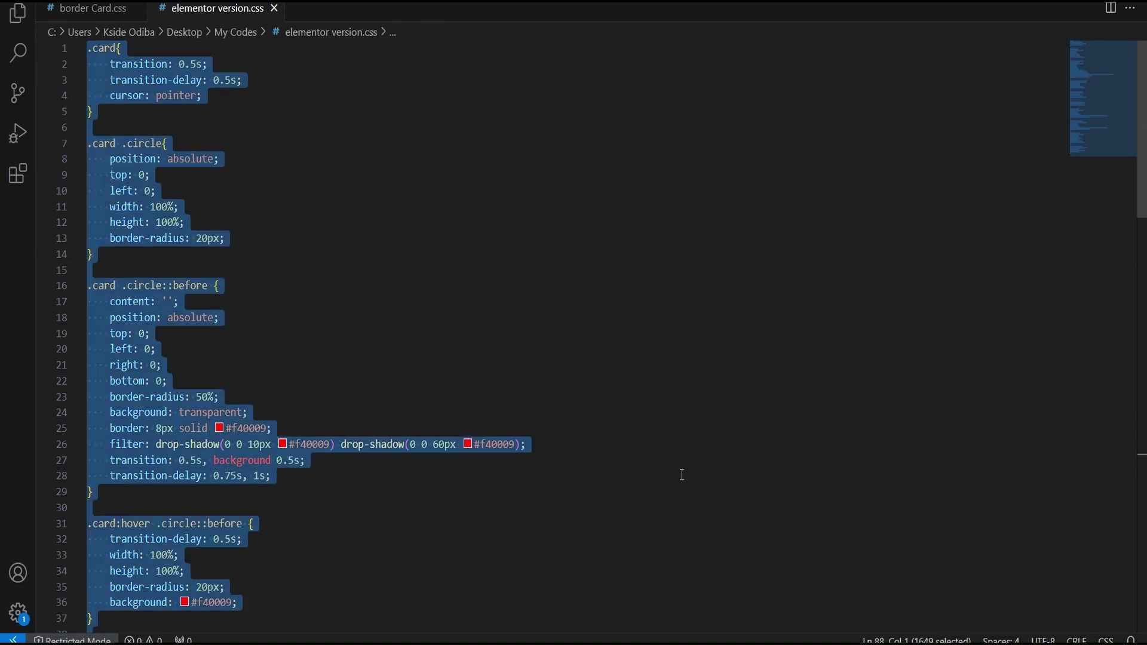
{"action": "key", "text": "alt+Tab"}
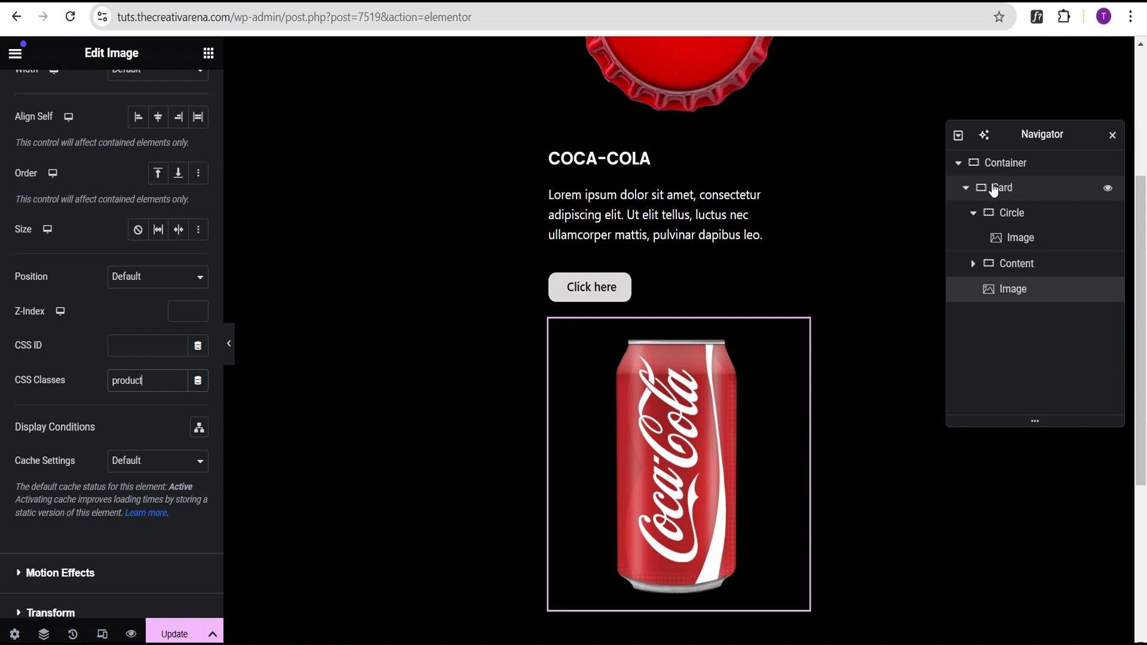
{"action": "left_click", "coordinate": [966, 188]}
{"action": "left_click", "coordinate": [1028, 190]}
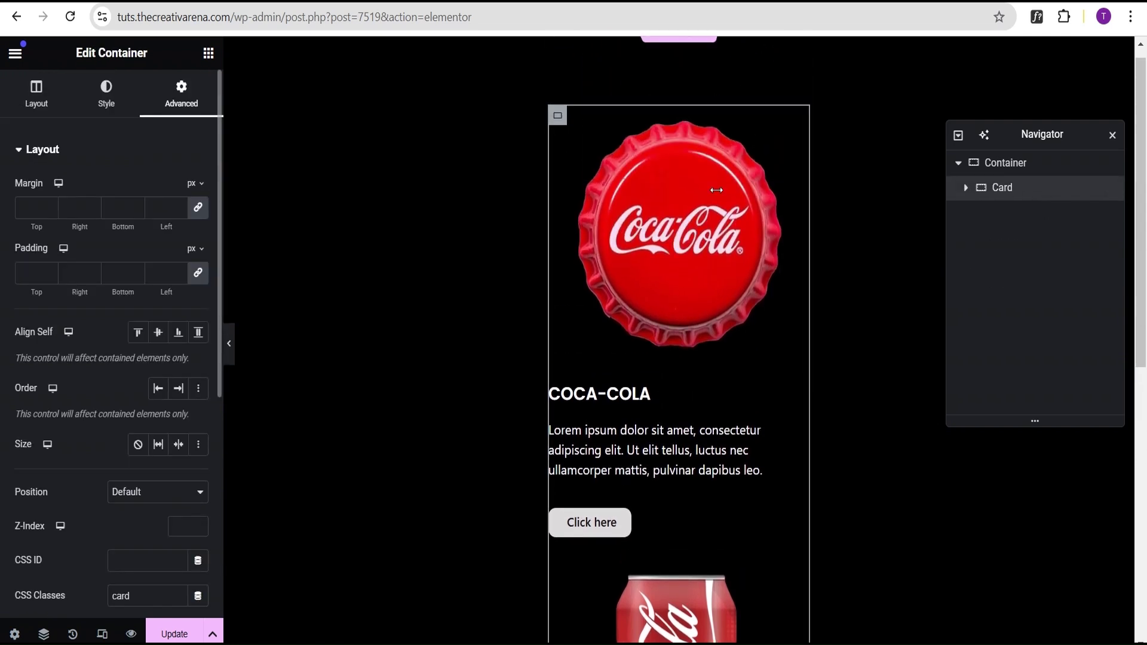
{"action": "left_click", "coordinate": [151, 149]}
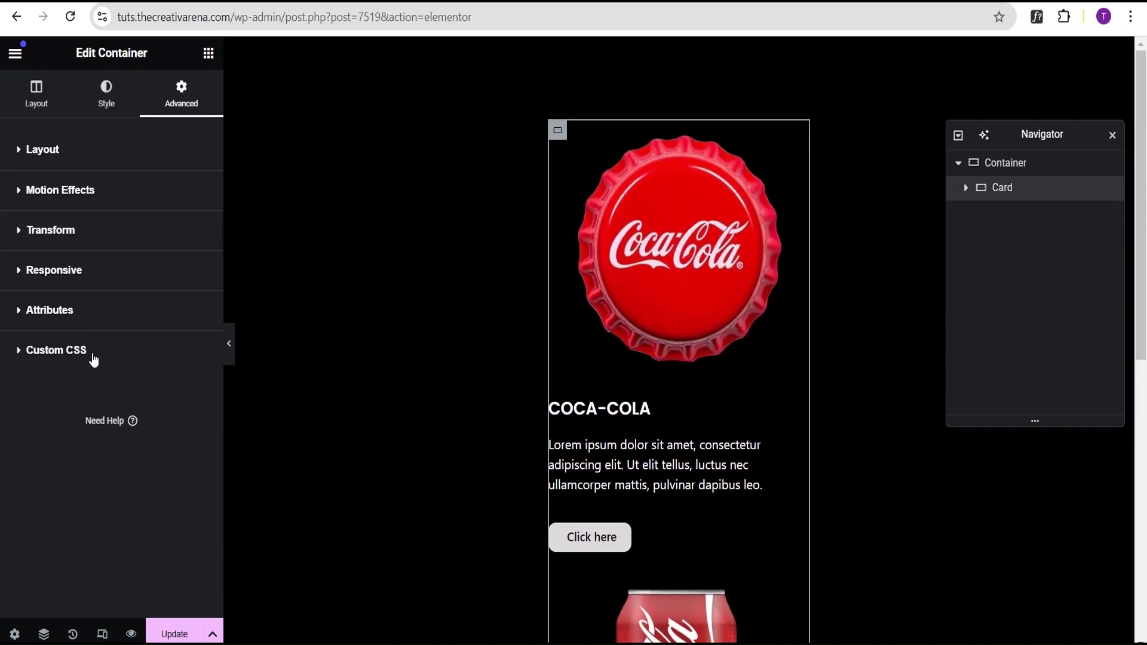
{"action": "left_click", "coordinate": [91, 351]}
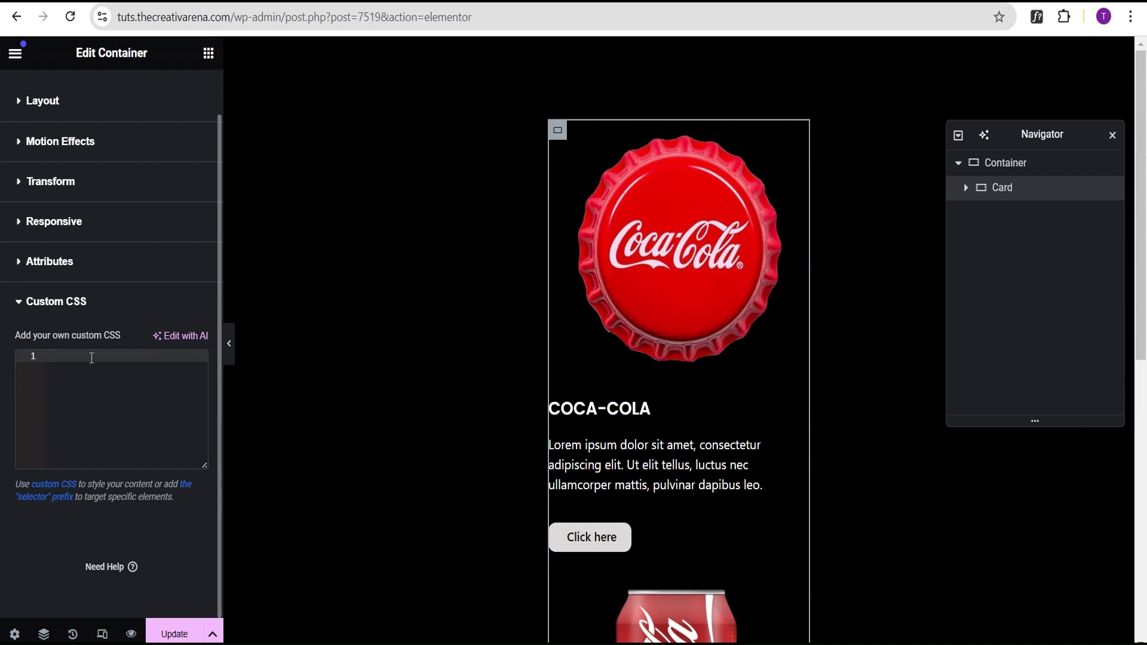
{"action": "key", "text": "ctrl+v"}
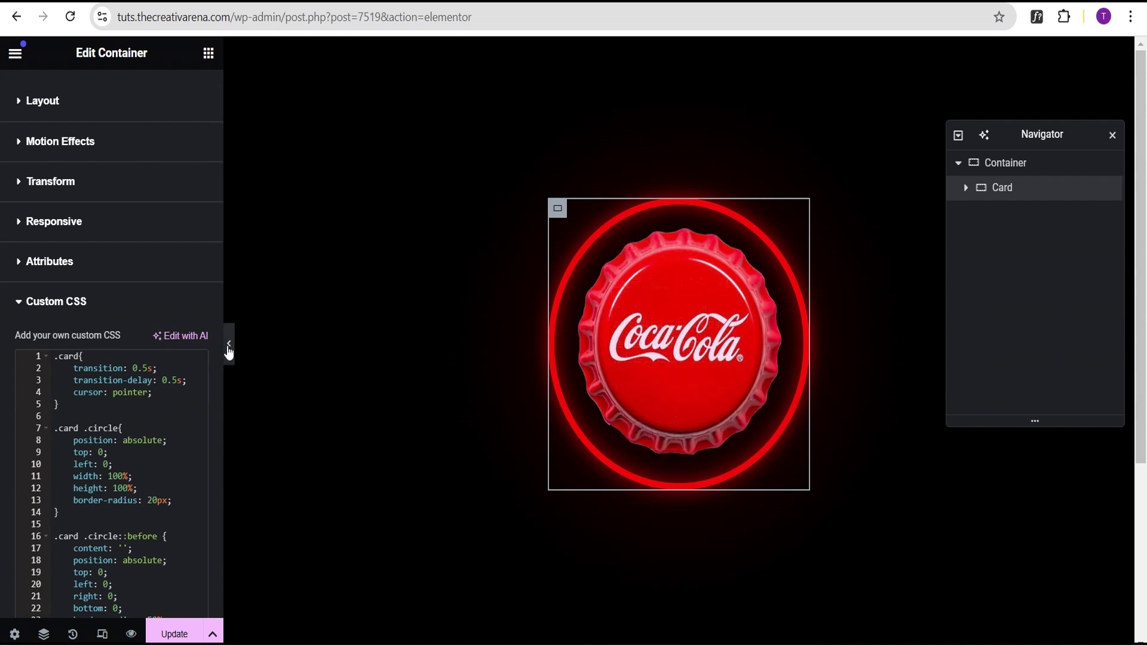
{"action": "left_click", "coordinate": [230, 351]}
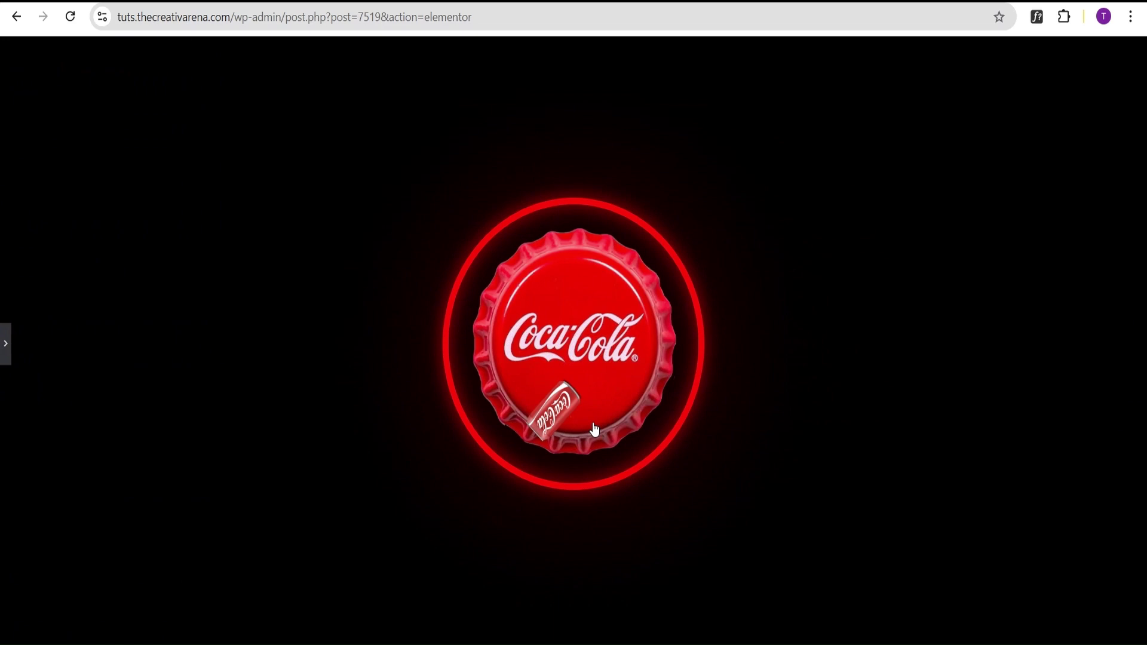
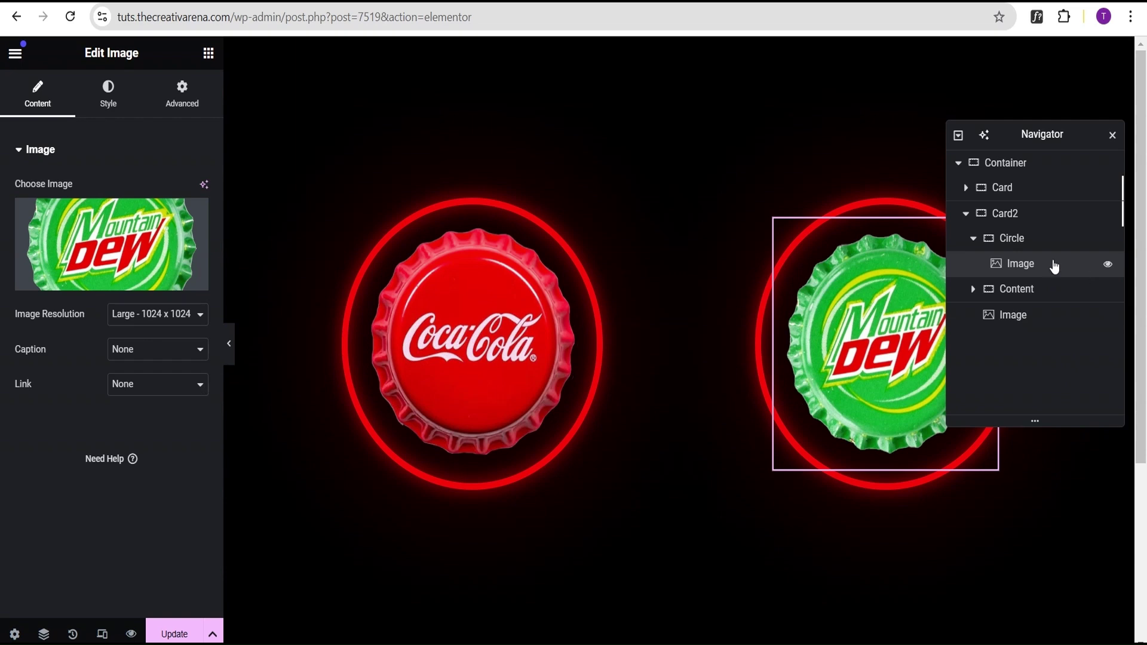
Expand the Content container of Card2 and change its heading title to Mountain Dew
{"action": "left_click", "coordinate": [982, 294]}
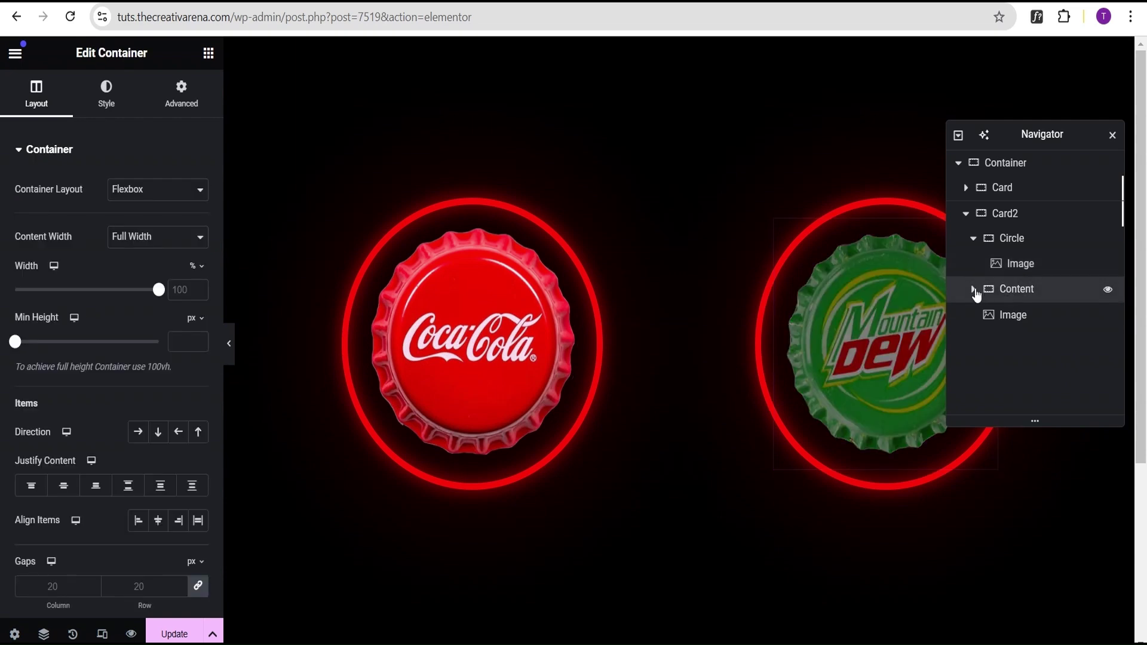
{"action": "left_click", "coordinate": [975, 291]}
{"action": "left_click", "coordinate": [1026, 318]}
{"action": "left_click_drag", "start_coordinate": [62, 210], "coordinate": [8, 210]}
{"action": "type", "text": "Mountain Dew"}
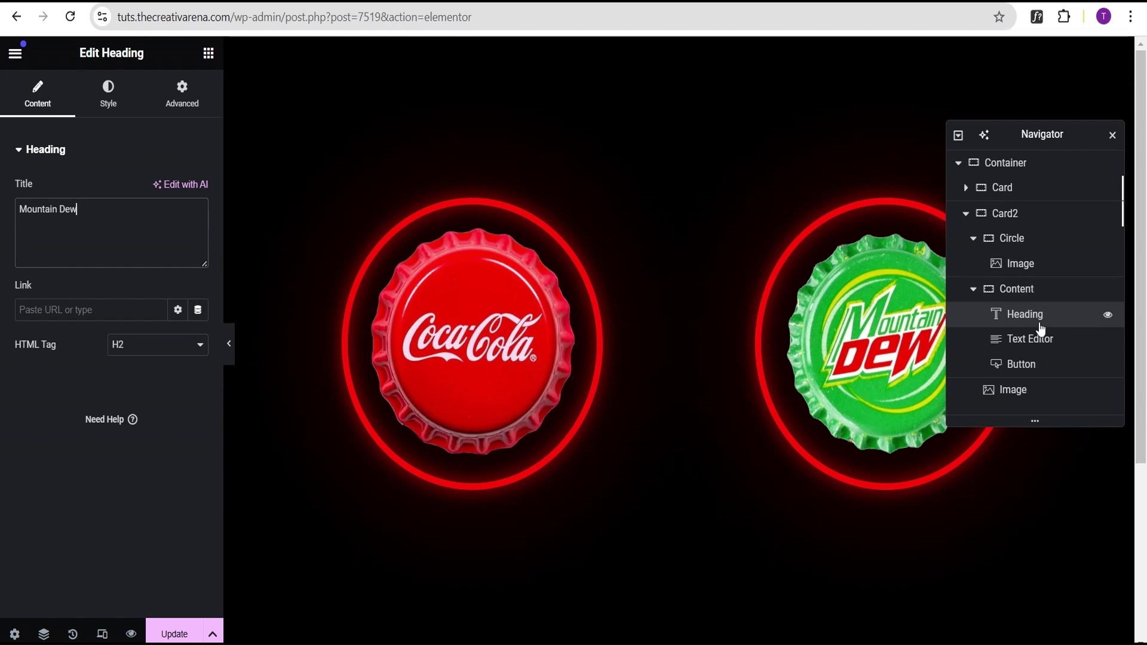
Replace the can image in Card2 with Mountain-Dew_.png from the media library
{"action": "left_click", "coordinate": [1047, 397]}
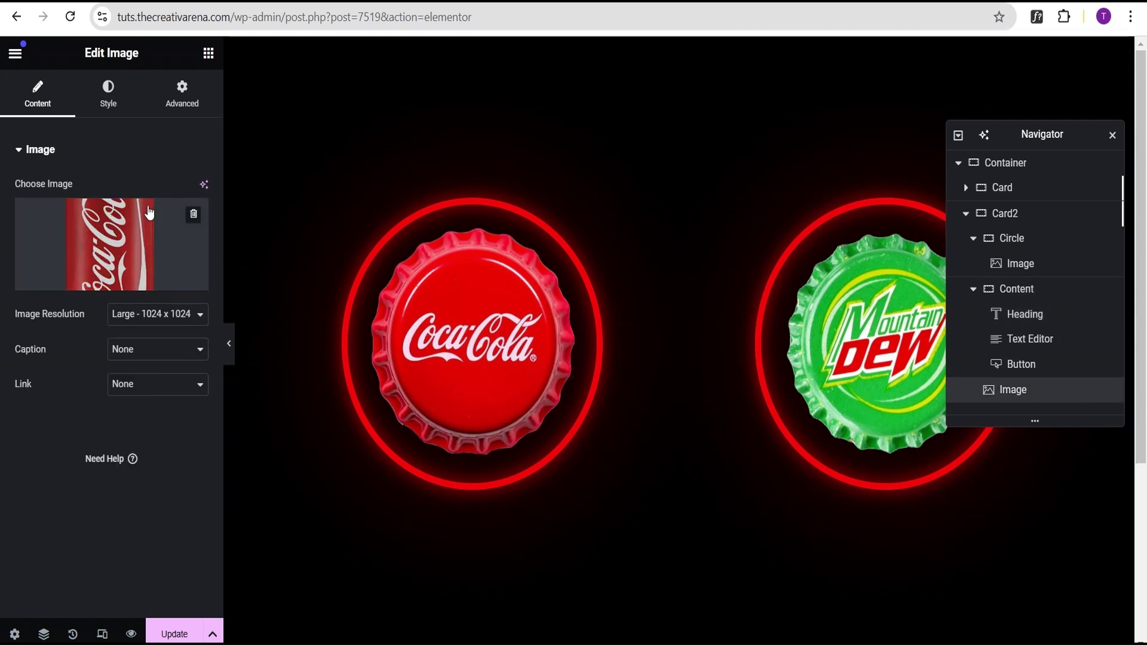
{"action": "left_click", "coordinate": [114, 231]}
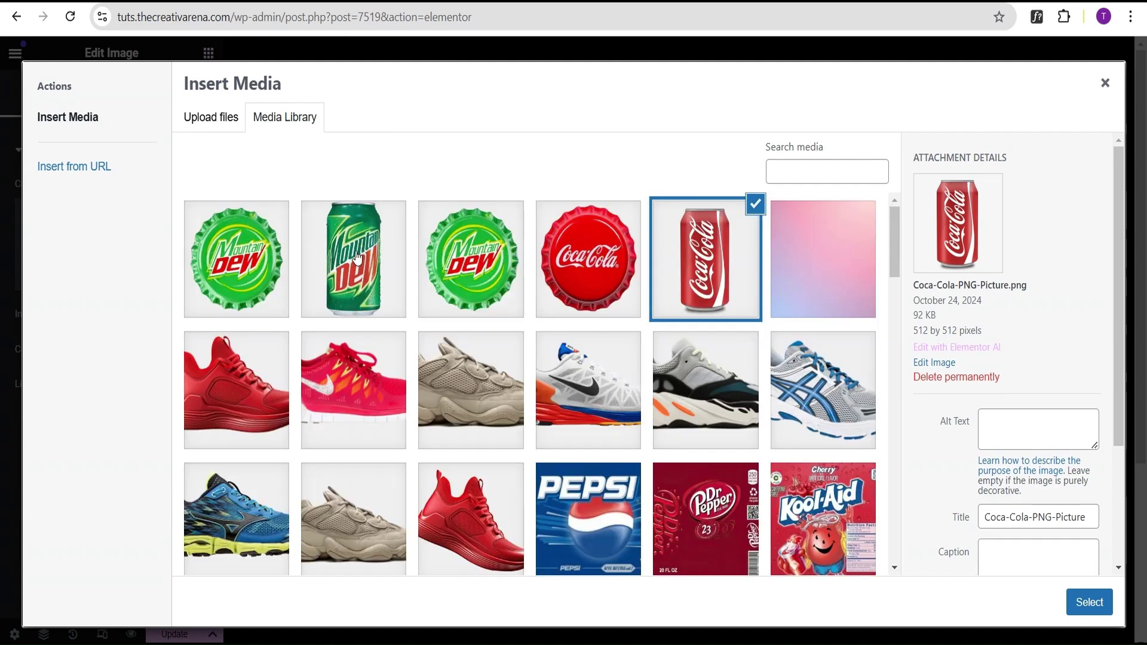
{"action": "left_click", "coordinate": [361, 252]}
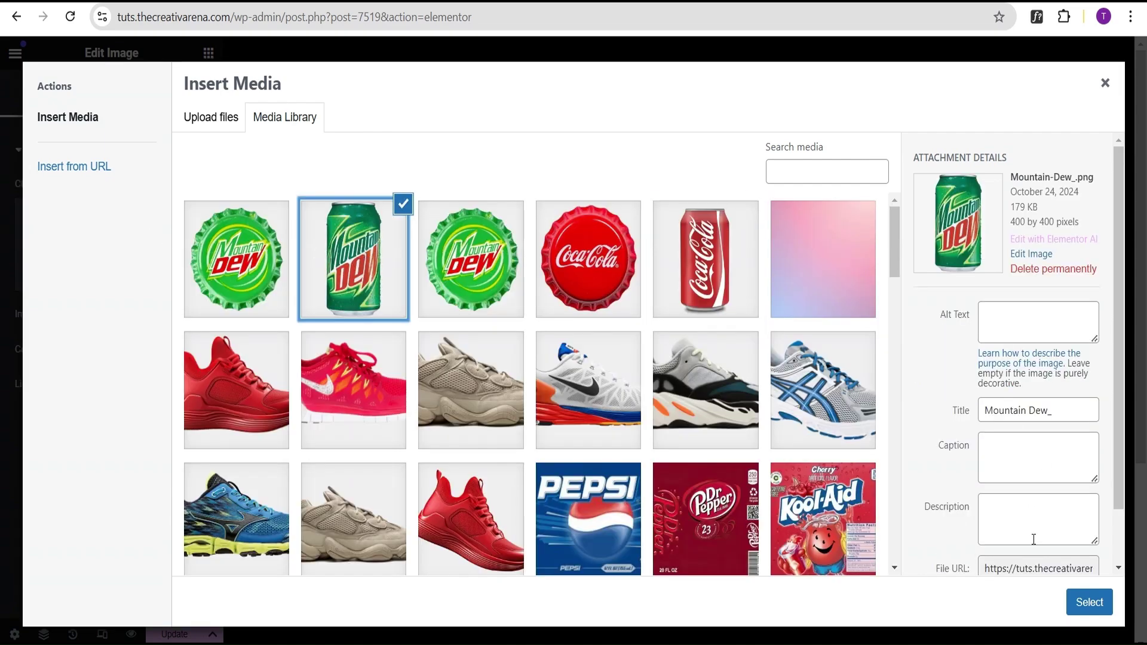
{"action": "left_click", "coordinate": [1096, 603]}
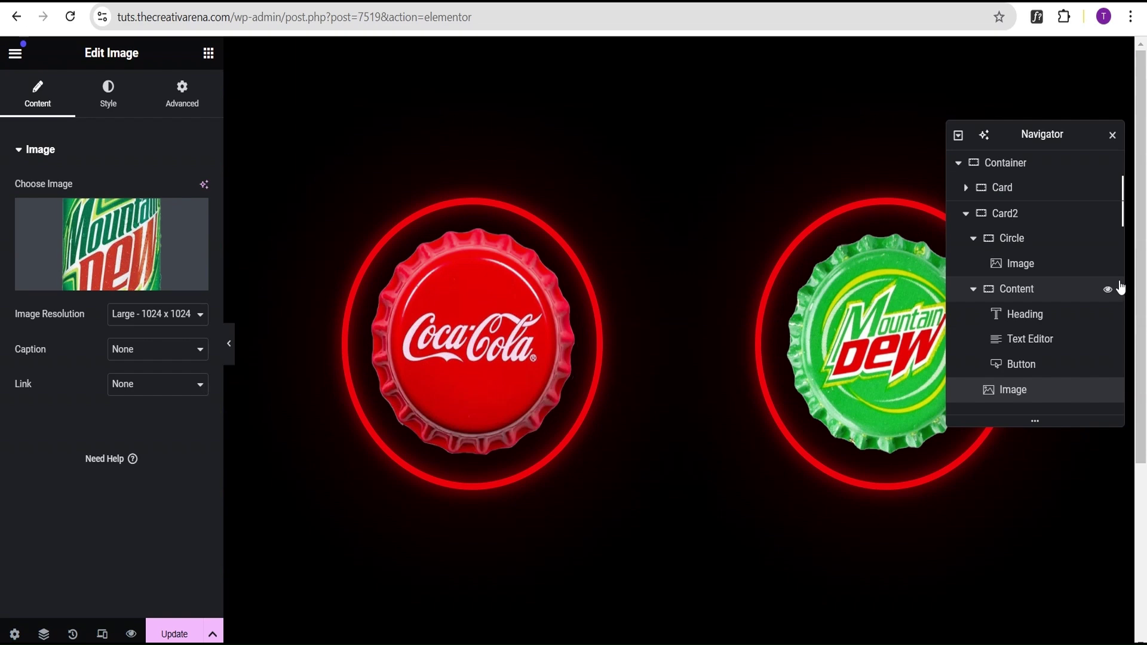
In the Card2 container's Custom CSS, change the first two rule selectors to .card2 and .card2 .circle
{"action": "left_click", "coordinate": [970, 216]}
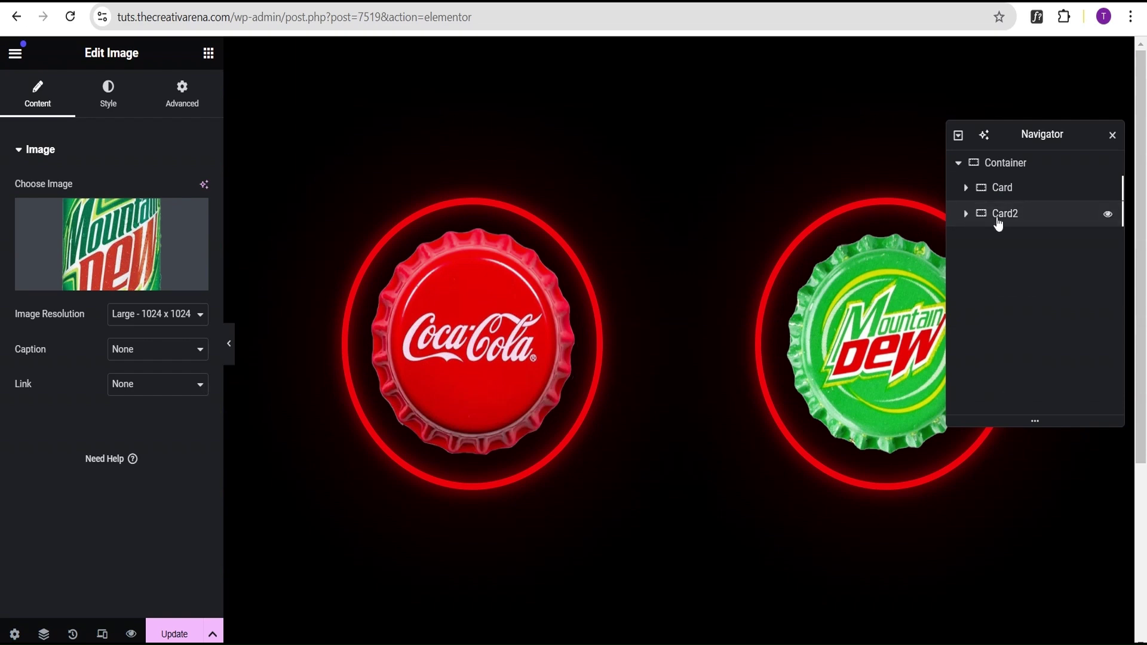
{"action": "left_click", "coordinate": [1035, 218]}
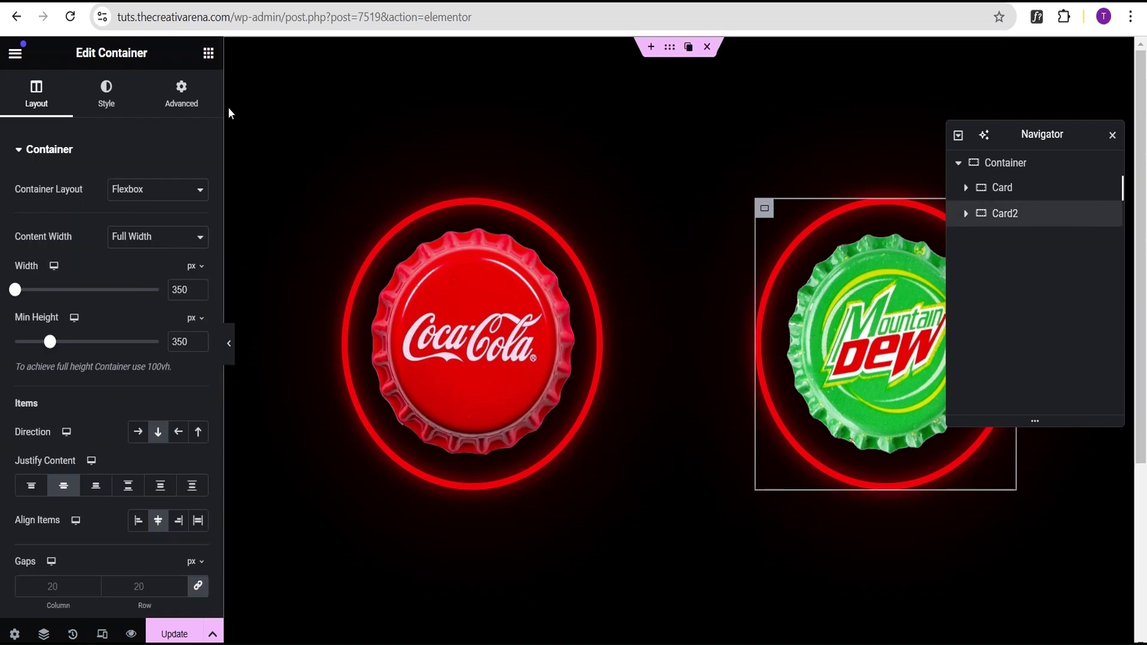
{"action": "left_click", "coordinate": [160, 88]}
{"action": "left_click", "coordinate": [148, 153]}
{"action": "left_click", "coordinate": [111, 350]}
{"action": "scroll", "coordinate": [107, 378], "scroll_direction": "down", "scroll_amount": 3}
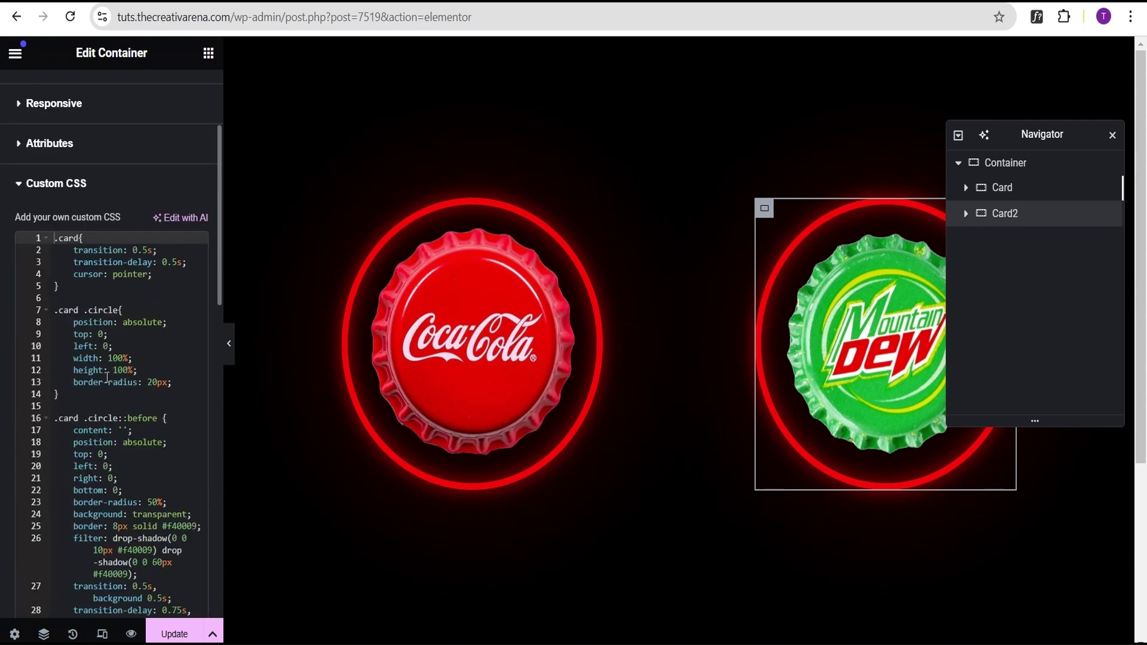
{"action": "left_click", "coordinate": [60, 238]}
{"action": "left_click", "coordinate": [80, 237]}
{"action": "left_click", "coordinate": [79, 310]}
{"action": "type", "text": "2"}
Change the two circle::before selectors in Card2's Custom CSS to .card2 .circle::before and .card2:hover .circle::before
{"action": "left_click", "coordinate": [76, 418]}
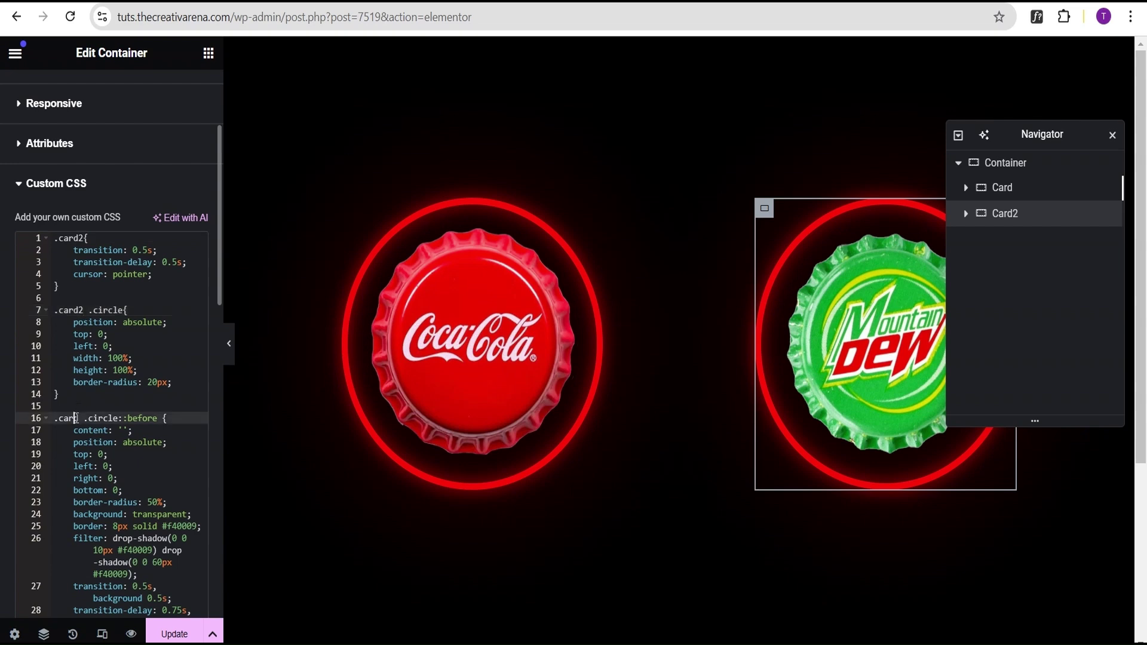
{"action": "type", "text": "2"}
{"action": "scroll", "coordinate": [80, 422], "scroll_direction": "down", "scroll_amount": 5}
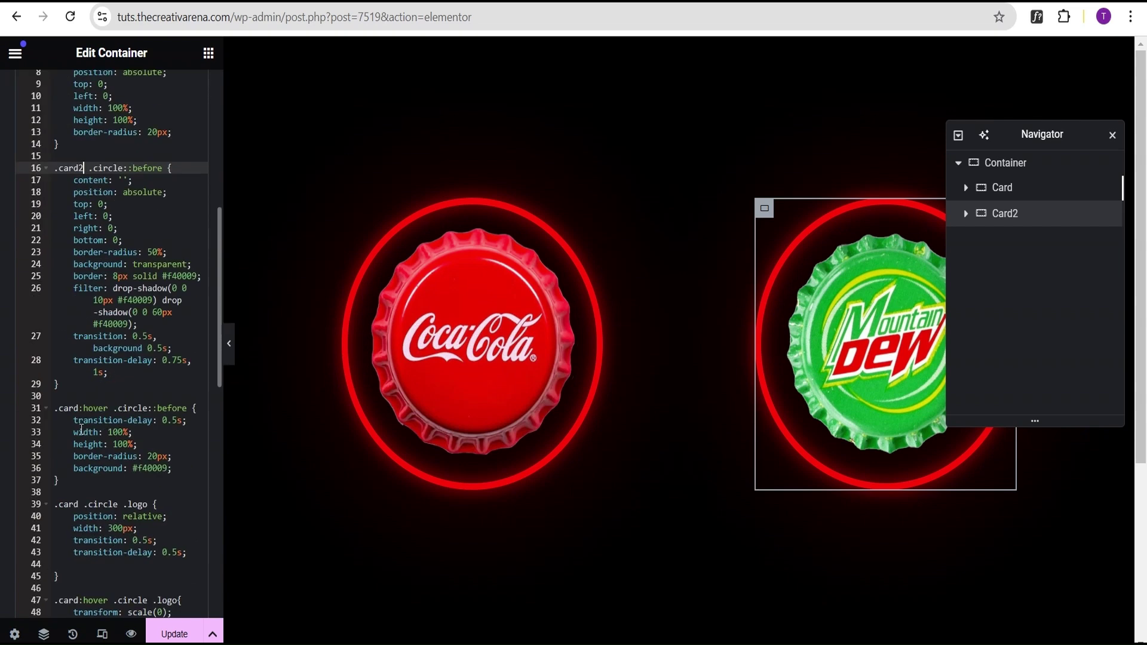
{"action": "left_click", "coordinate": [80, 409]}
{"action": "type", "text": "2"}
{"action": "scroll", "coordinate": [83, 388], "scroll_direction": "down", "scroll_amount": 3}
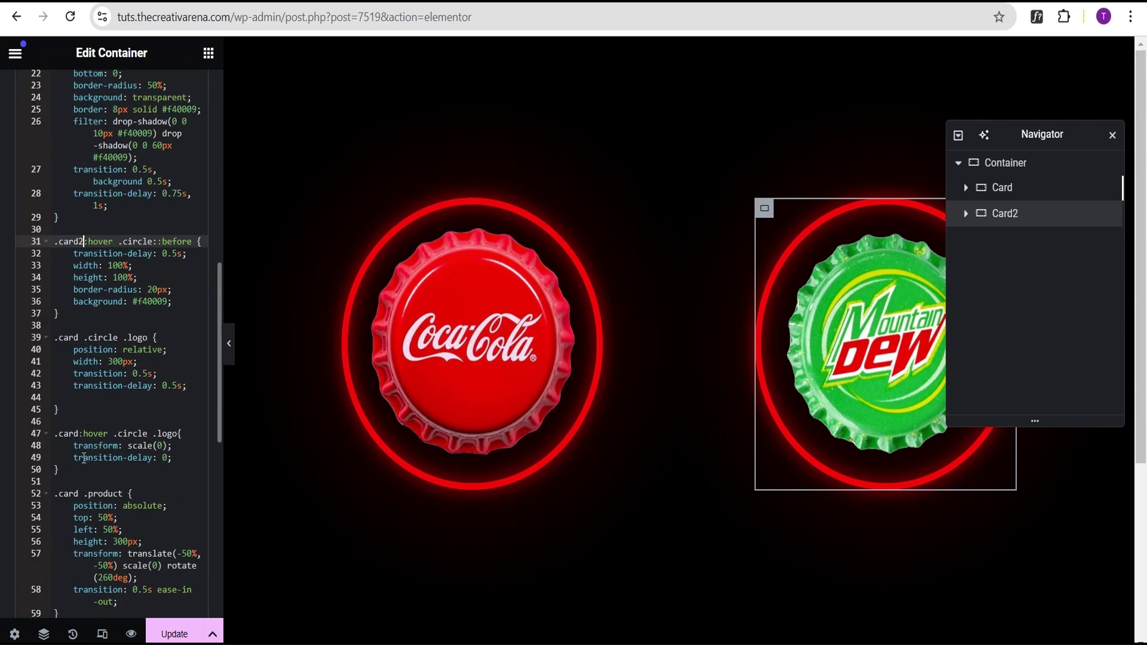
Change the two logo rule selectors in Card2's Custom CSS to .card2 .circle .logo and .card2:hover .circle .logo
{"action": "left_click", "coordinate": [80, 336]}
{"action": "type", "text": "2"}
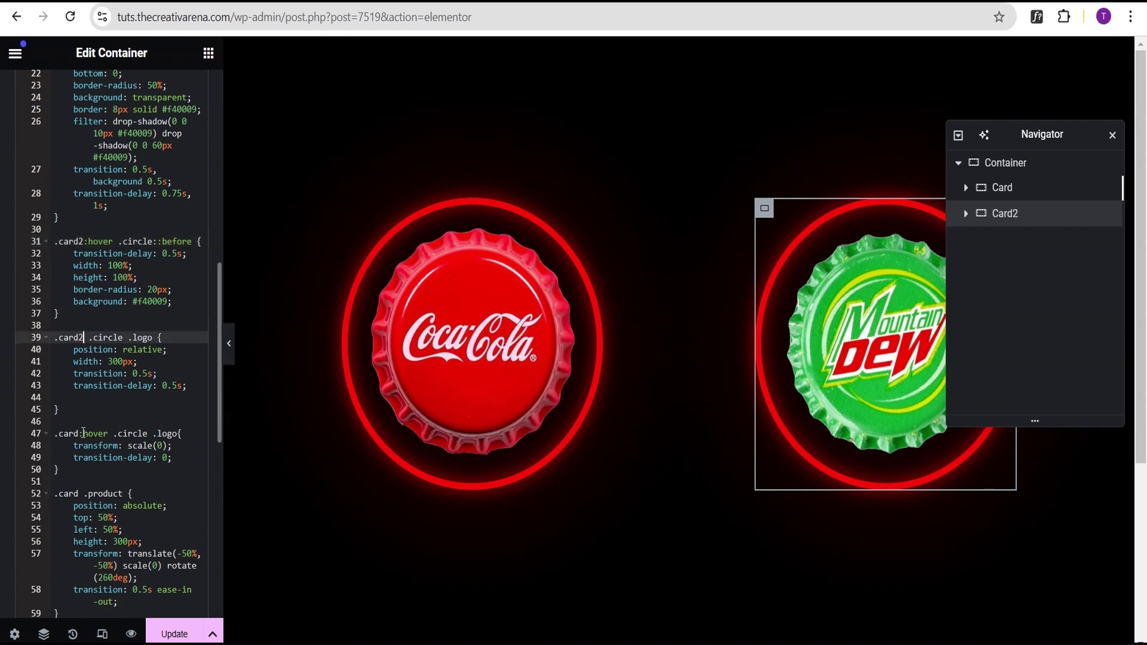
{"action": "left_click", "coordinate": [80, 432]}
{"action": "type", "text": "2"}
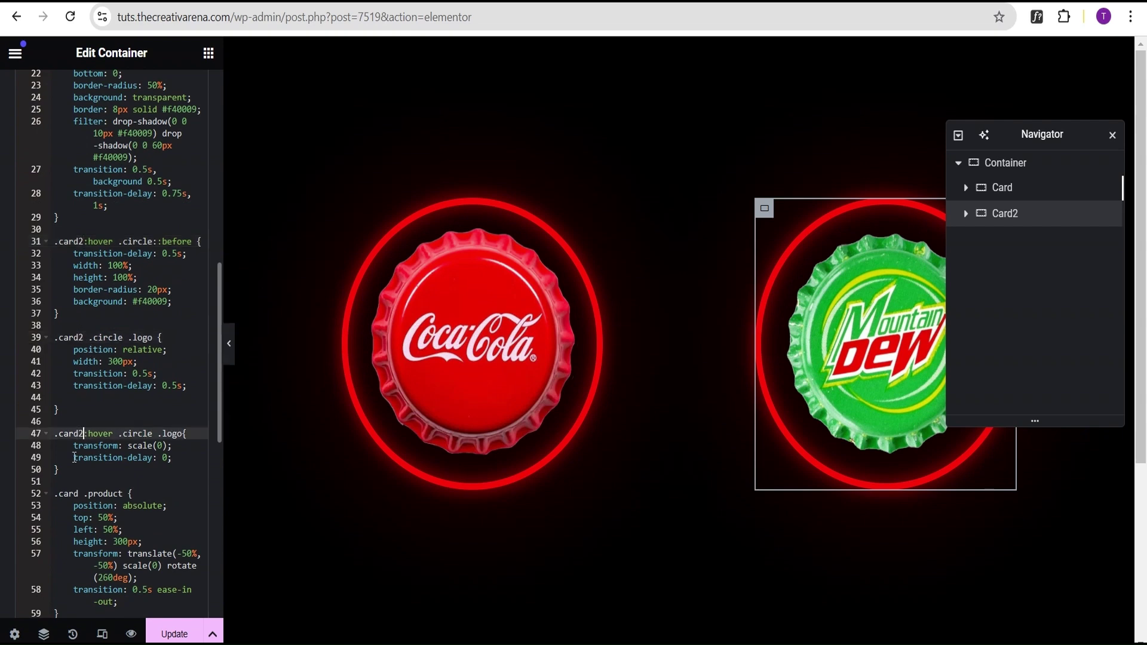
Change the two product rule selectors in Card2's Custom CSS to .card2 .product and .card2:hover .product
{"action": "left_click", "coordinate": [79, 493]}
{"action": "type", "text": "2"}
{"action": "scroll", "coordinate": [84, 484], "scroll_direction": "down", "scroll_amount": 3}
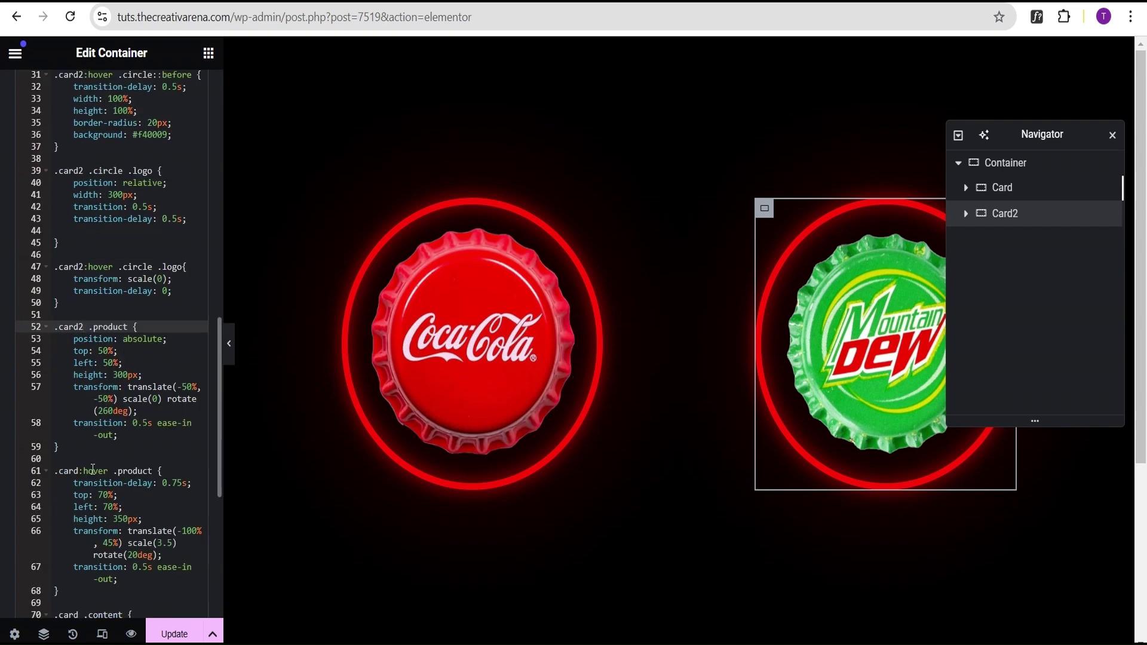
{"action": "left_click", "coordinate": [79, 472]}
{"action": "type", "text": "2"}
Change the two content rule selectors in Card2's Custom CSS to .card2 .content and .card2:hover .content
{"action": "scroll", "coordinate": [83, 476], "scroll_direction": "down", "scroll_amount": 3}
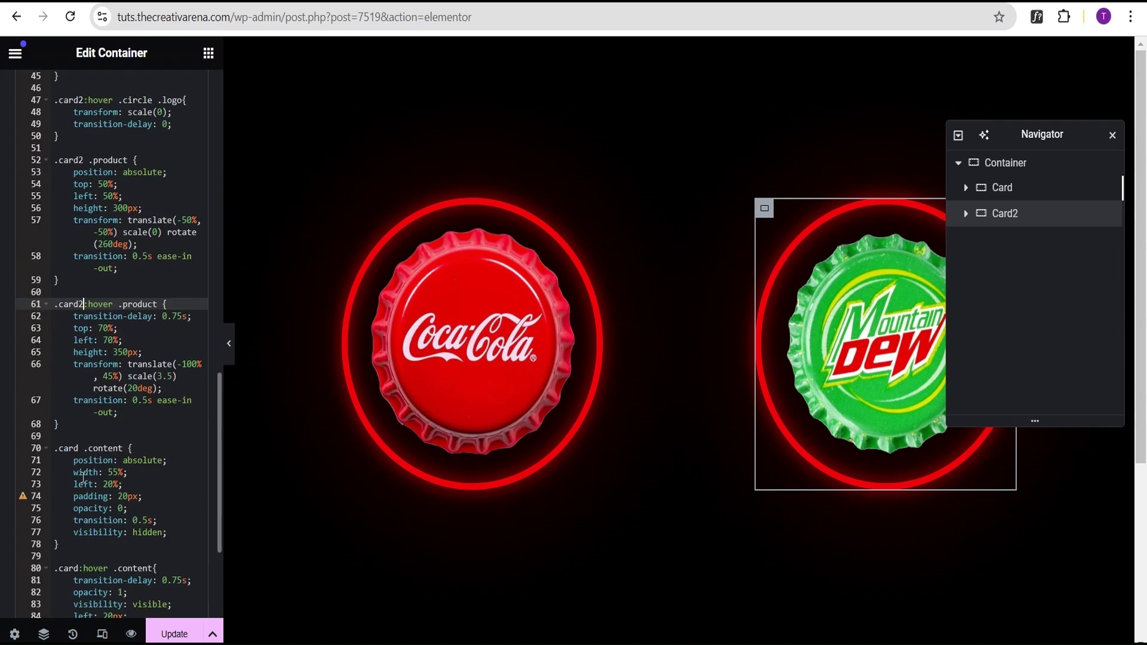
{"action": "left_click", "coordinate": [83, 450]}
{"action": "type", "text": "2"}
{"action": "scroll", "coordinate": [75, 496], "scroll_direction": "down", "scroll_amount": 3}
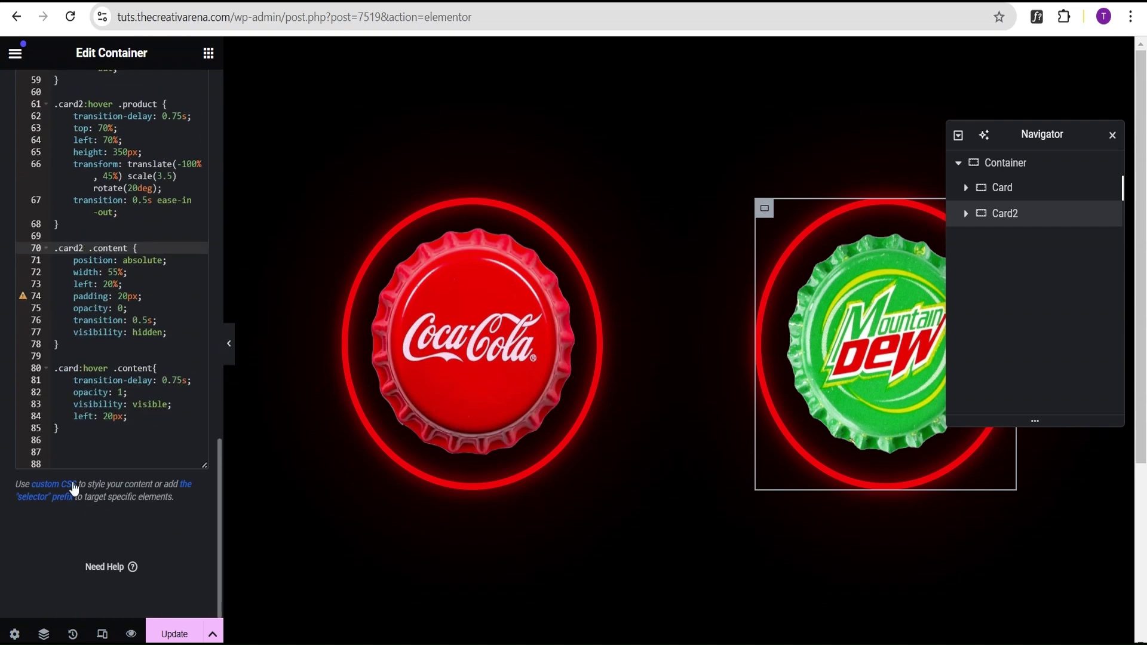
{"action": "left_click", "coordinate": [79, 368]}
{"action": "type", "text": "2"}
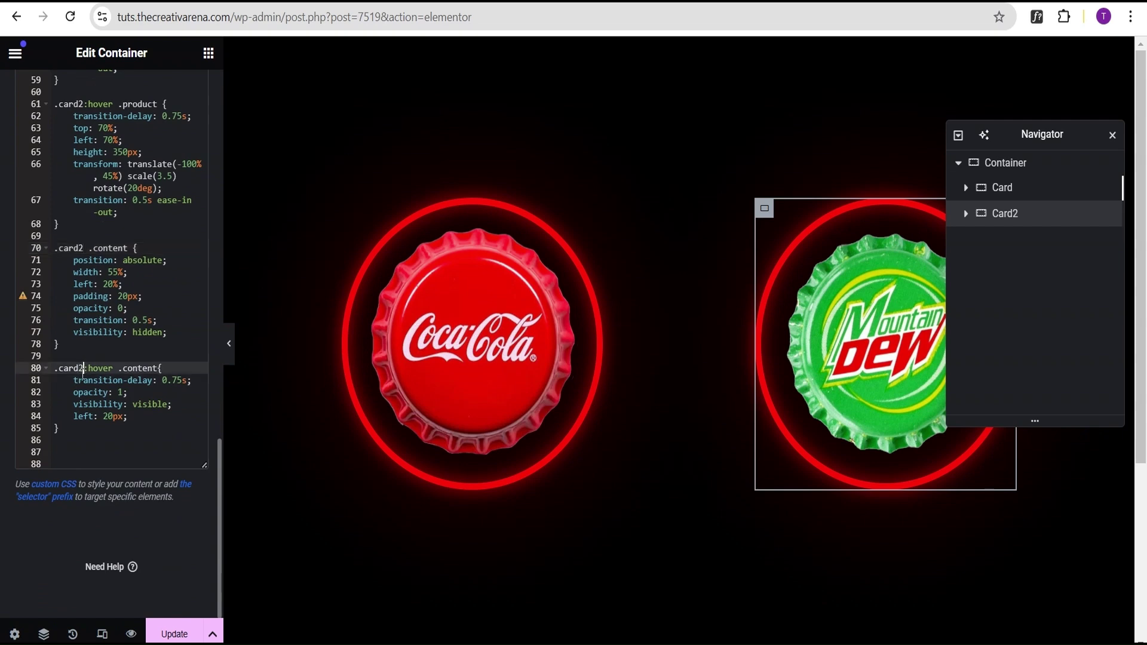
In the .card2 .circle::before rule, set the border colour and both drop-shadow colours to #15b134
{"action": "scroll", "coordinate": [87, 373], "scroll_direction": "up", "scroll_amount": 8}
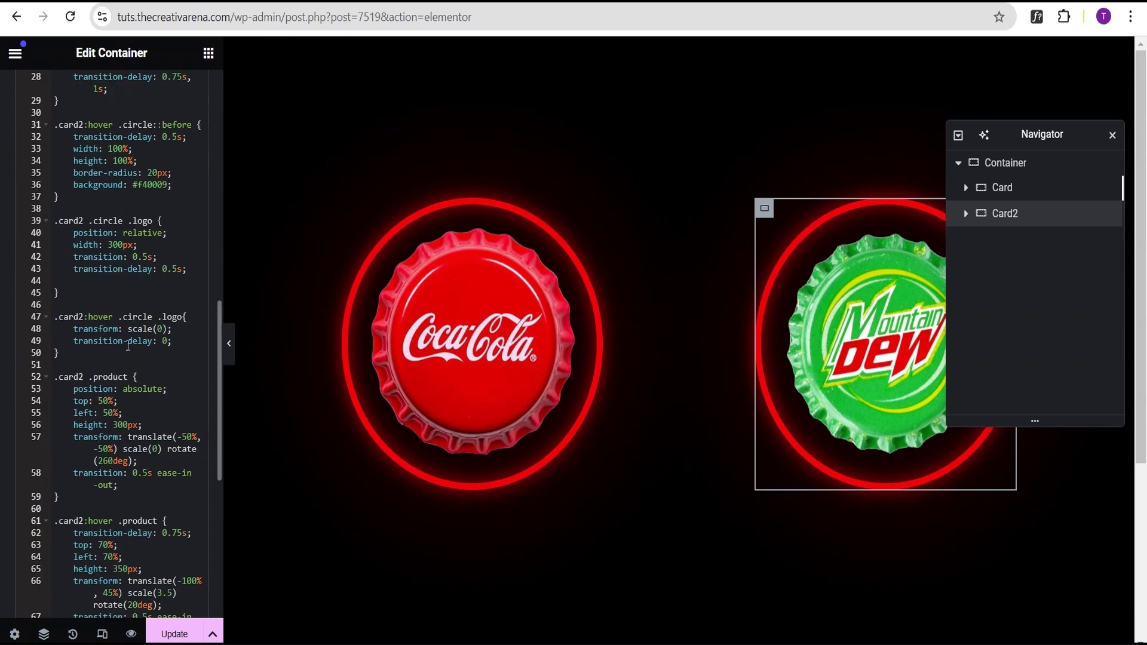
{"action": "scroll", "coordinate": [141, 307], "scroll_direction": "up", "scroll_amount": 4}
{"action": "mouse_move", "coordinate": [877, 282]}
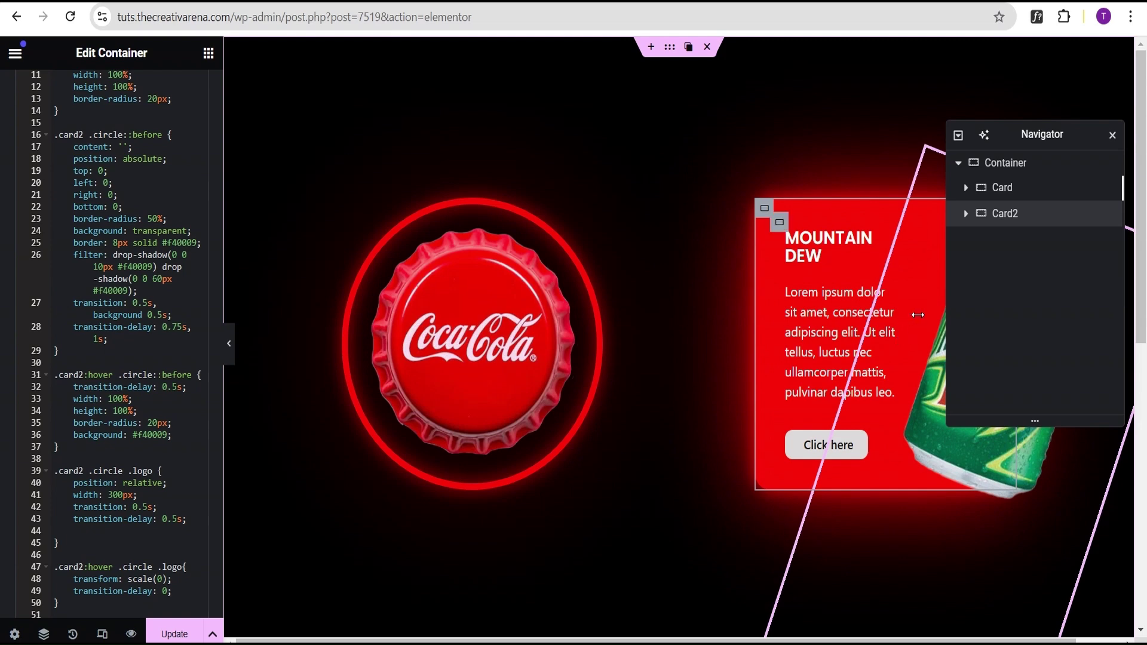
{"action": "double_click", "coordinate": [170, 243]}
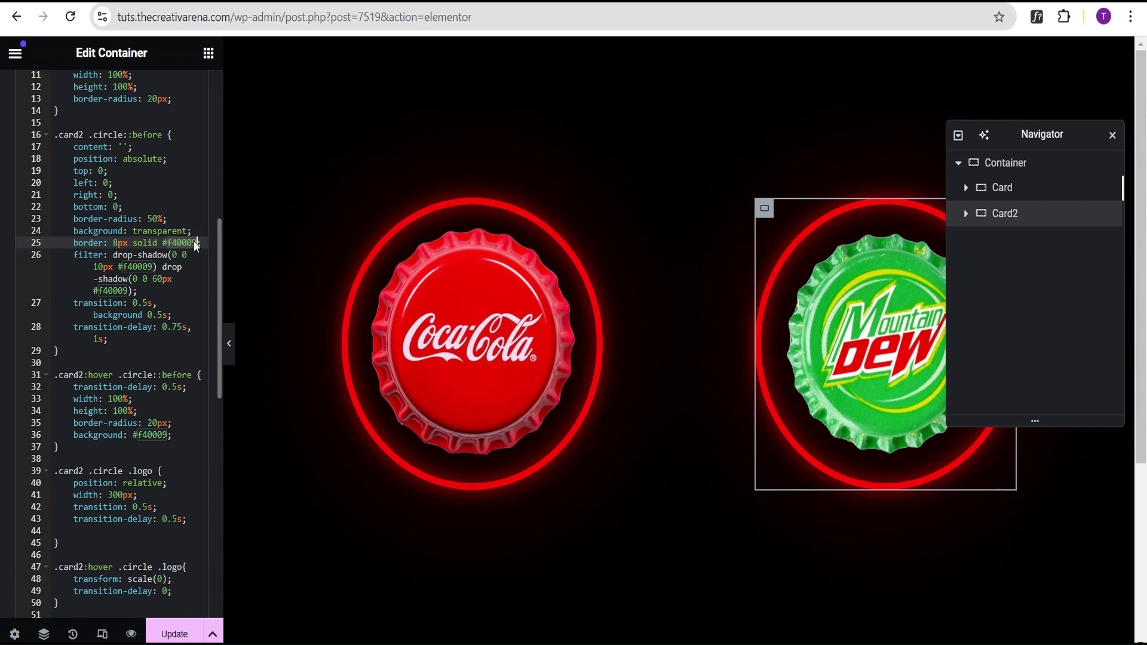
{"action": "type", "text": "15b1"}
{"action": "left_click_drag", "start_coordinate": [153, 266], "coordinate": [123, 268]}
{"action": "type", "text": "15b134"}
{"action": "left_click_drag", "start_coordinate": [130, 290], "coordinate": [100, 292]}
{"action": "type", "text": "15b134"}
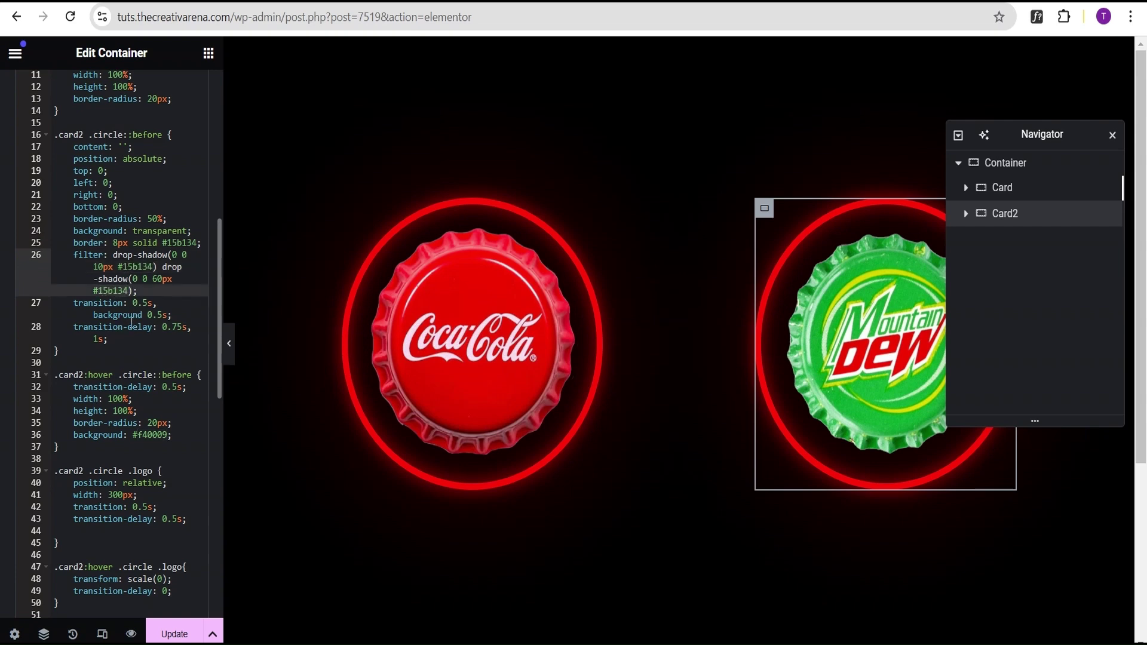
Set the background colour in the .card2:hover .circle::before rule to #15b134
{"action": "scroll", "coordinate": [151, 340], "scroll_direction": "down", "scroll_amount": 2}
{"action": "left_click_drag", "start_coordinate": [168, 351], "coordinate": [138, 351]}
{"action": "type", "text": "15b134"}
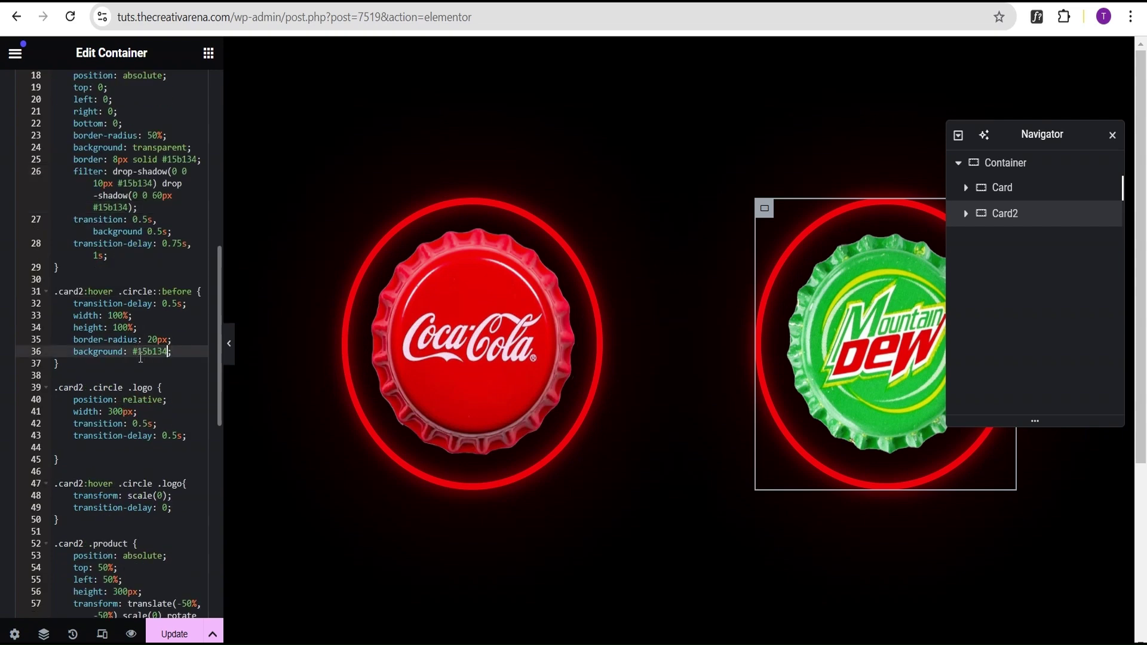
In the Card2 container's layout settings, set its CSS class to card2
{"action": "scroll", "coordinate": [139, 353], "scroll_direction": "down", "scroll_amount": 7}
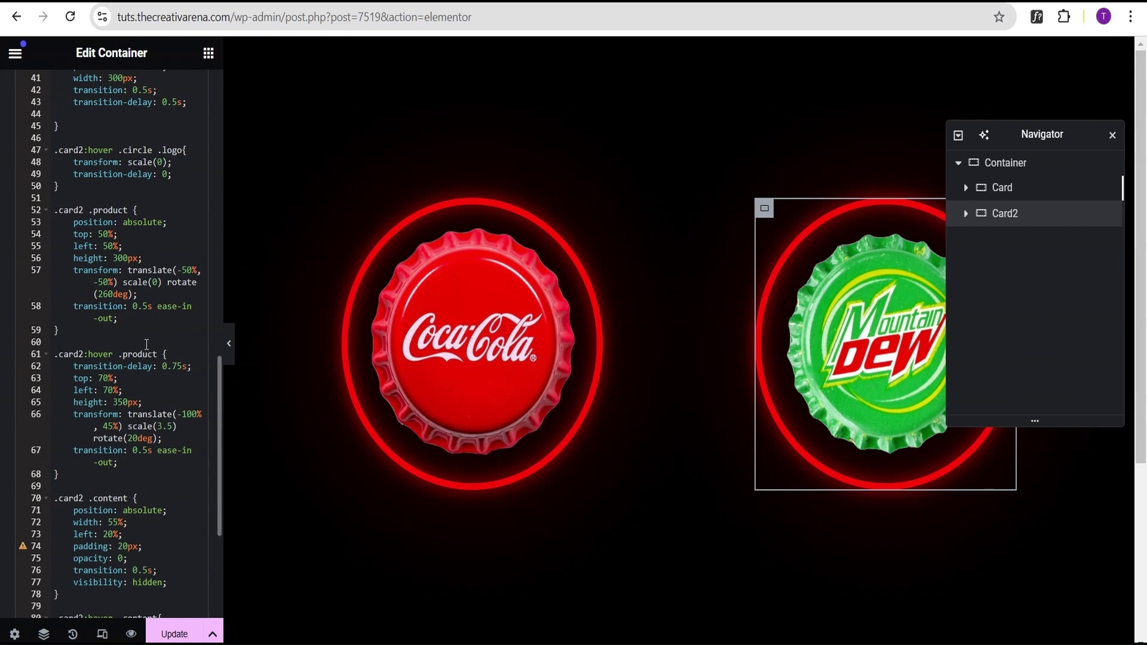
{"action": "scroll", "coordinate": [147, 345], "scroll_direction": "up", "scroll_amount": 9}
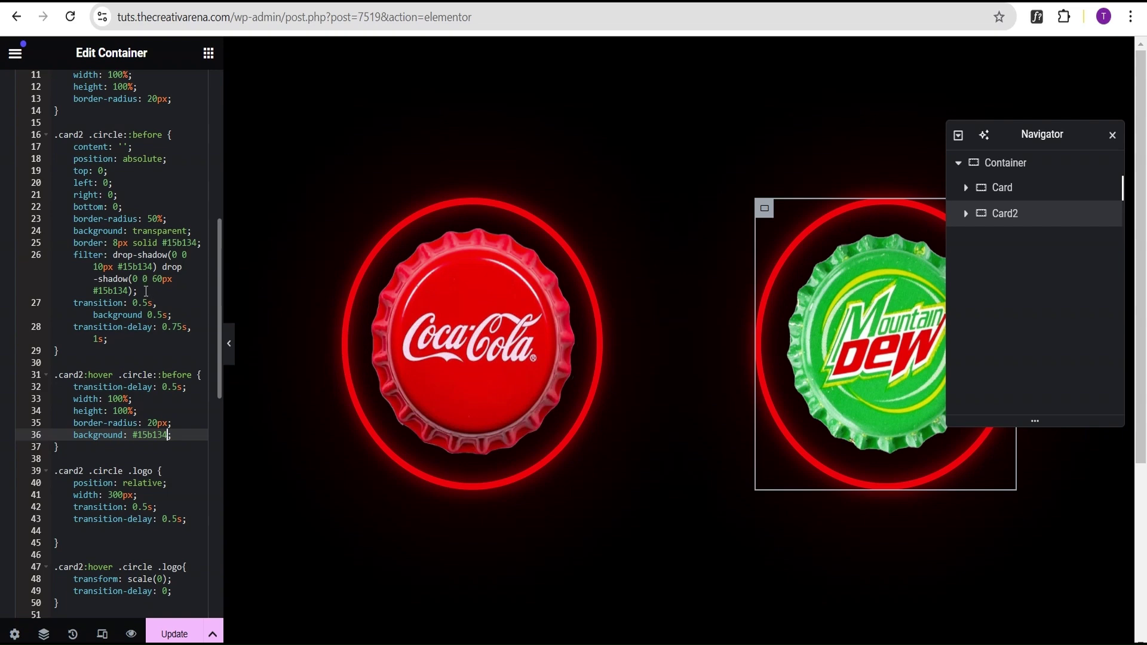
{"action": "scroll", "coordinate": [147, 291], "scroll_direction": "up", "scroll_amount": 2}
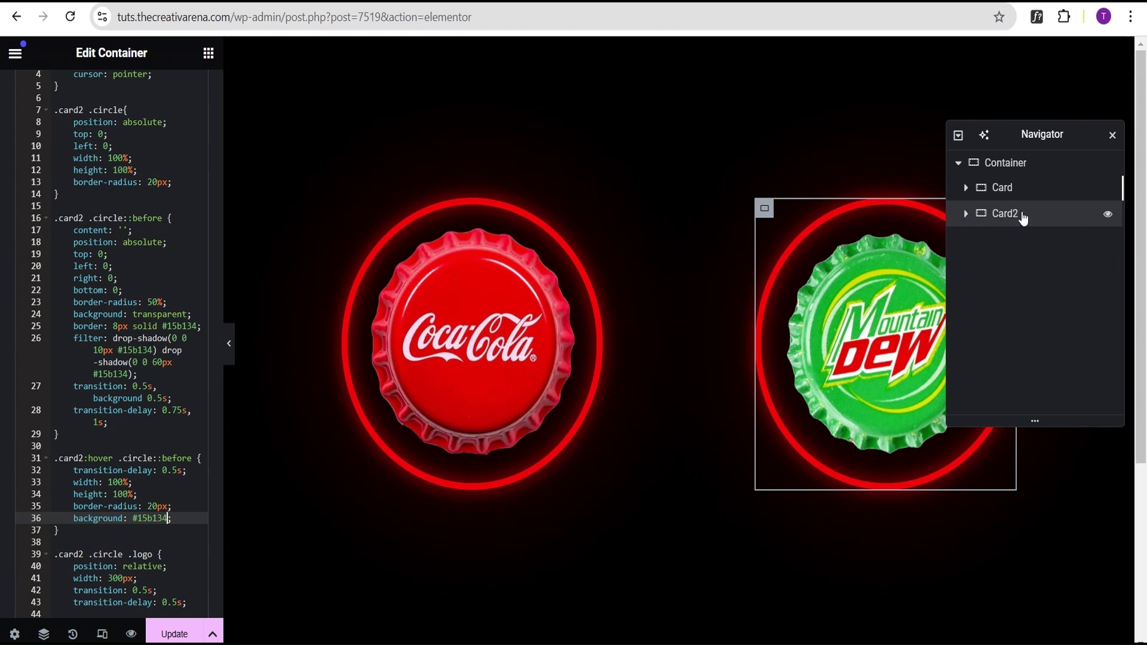
{"action": "scroll", "coordinate": [180, 149], "scroll_direction": "up", "scroll_amount": 10}
{"action": "left_click", "coordinate": [104, 149]}
{"action": "scroll", "coordinate": [104, 227], "scroll_direction": "down", "scroll_amount": 3}
{"action": "scroll", "coordinate": [104, 227], "scroll_direction": "down", "scroll_amount": 2}
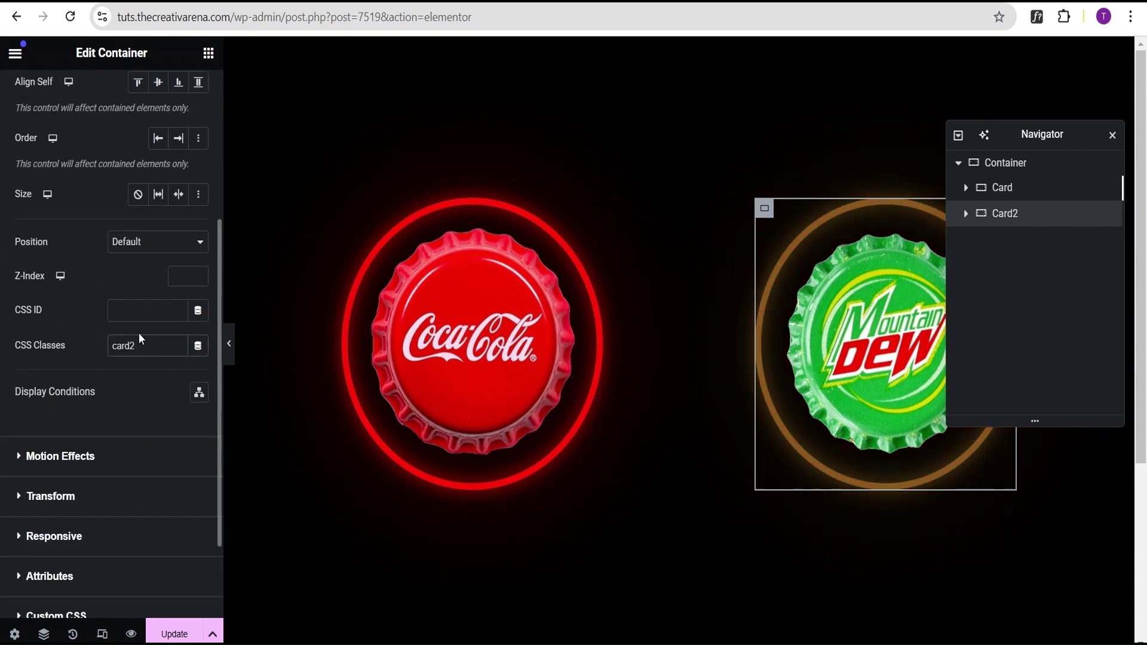
Collapse the editor panel and check the hover animations of the Mountain Dew and Coca-Cola cards
{"action": "left_click", "coordinate": [230, 345]}
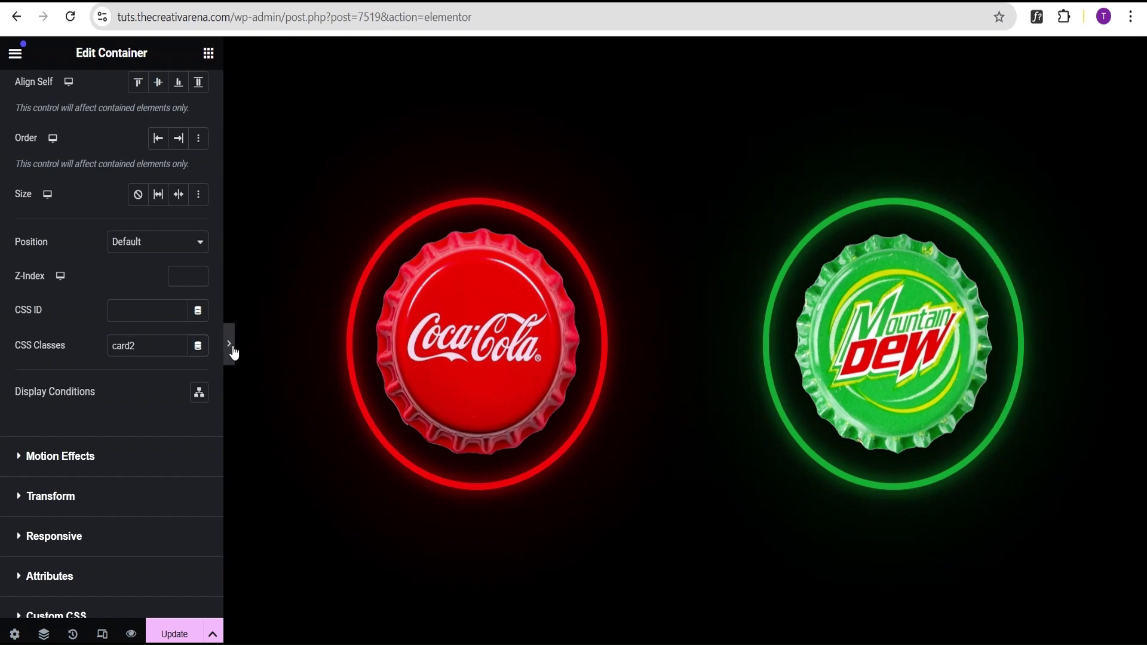
{"action": "mouse_move", "coordinate": [790, 345]}
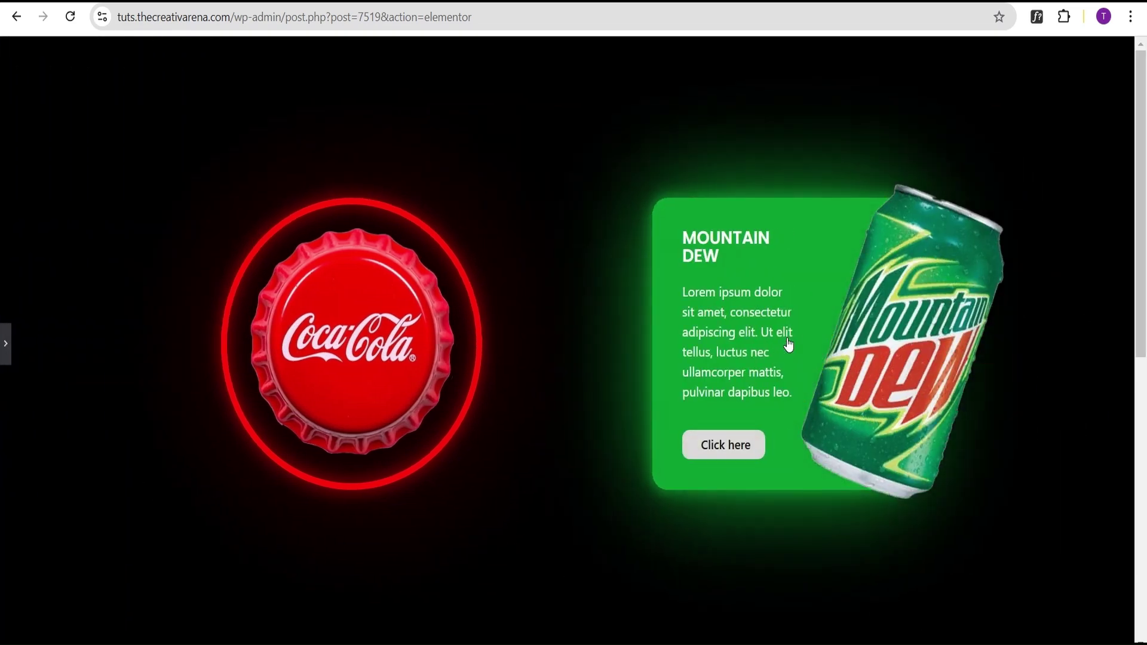
{"action": "mouse_move", "coordinate": [324, 309]}
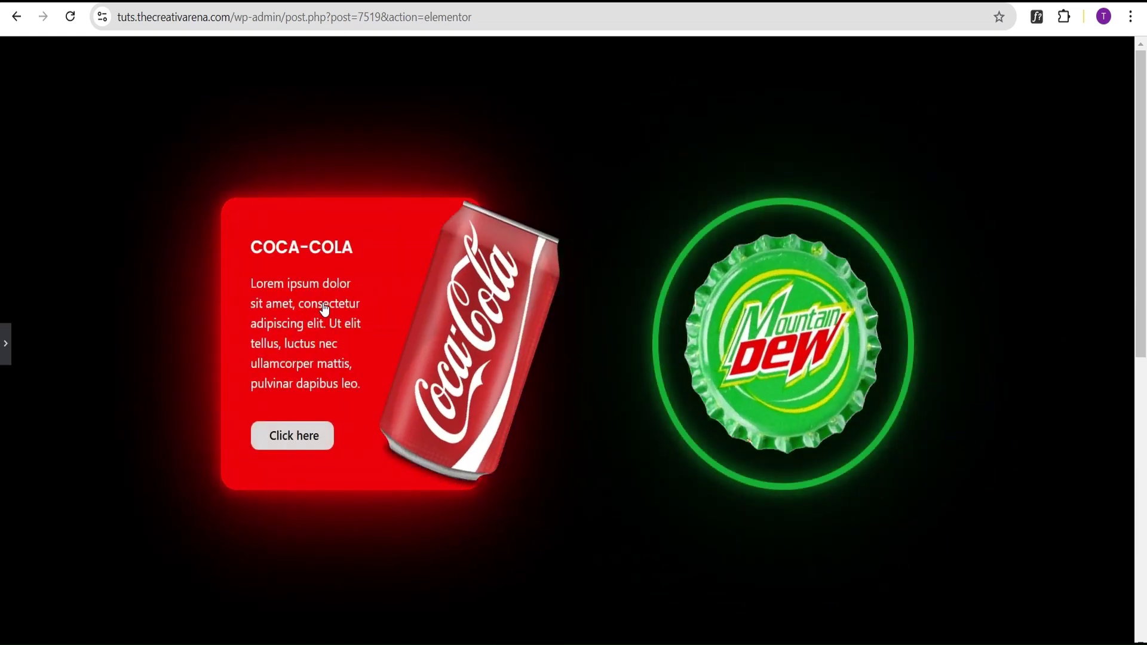
{"action": "mouse_move", "coordinate": [761, 379]}
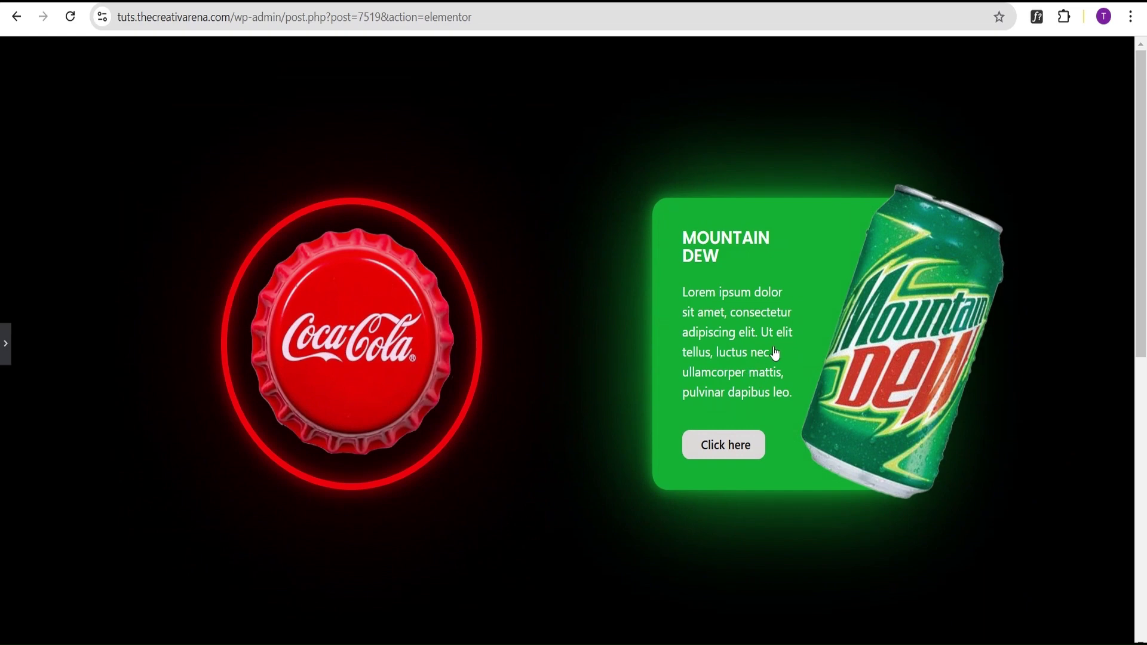
{"action": "mouse_move", "coordinate": [408, 329]}
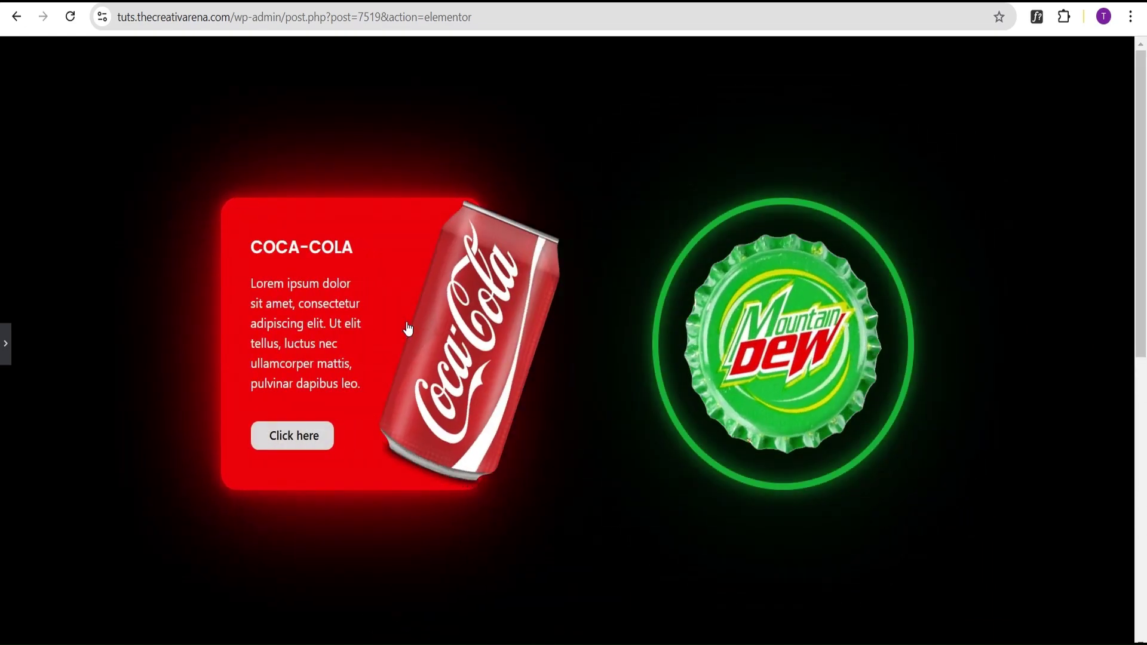
Restore the editor panel, update the page and open its preview to check both cards' hover animations
{"action": "left_click", "coordinate": [5, 343]}
{"action": "left_click", "coordinate": [174, 634]}
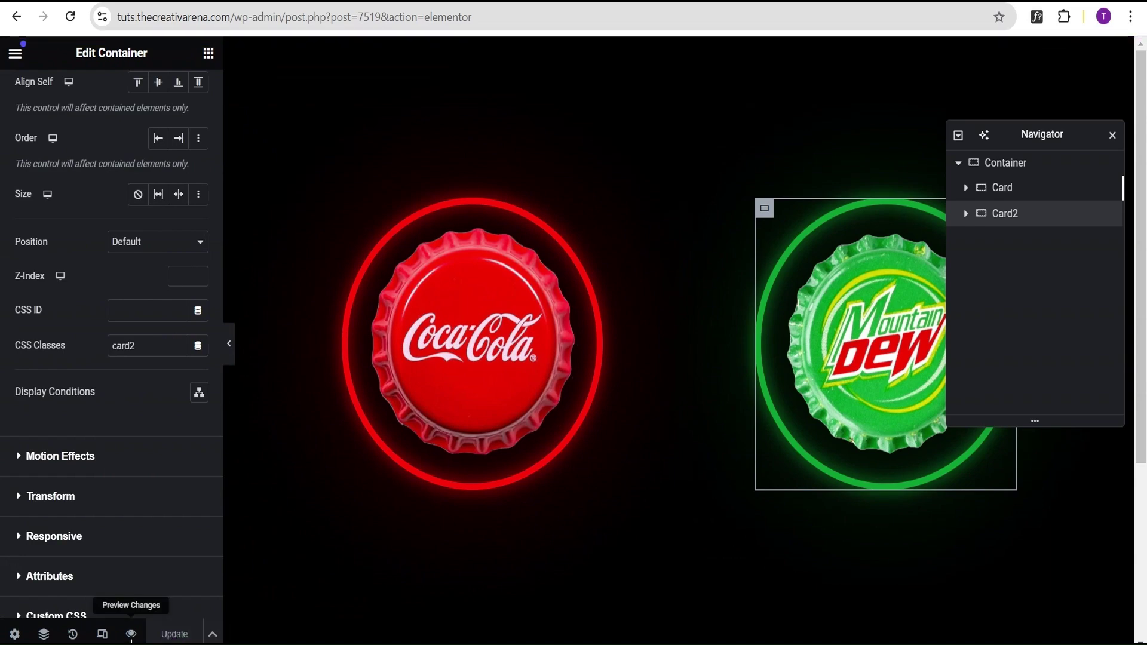
{"action": "left_click", "coordinate": [131, 635]}
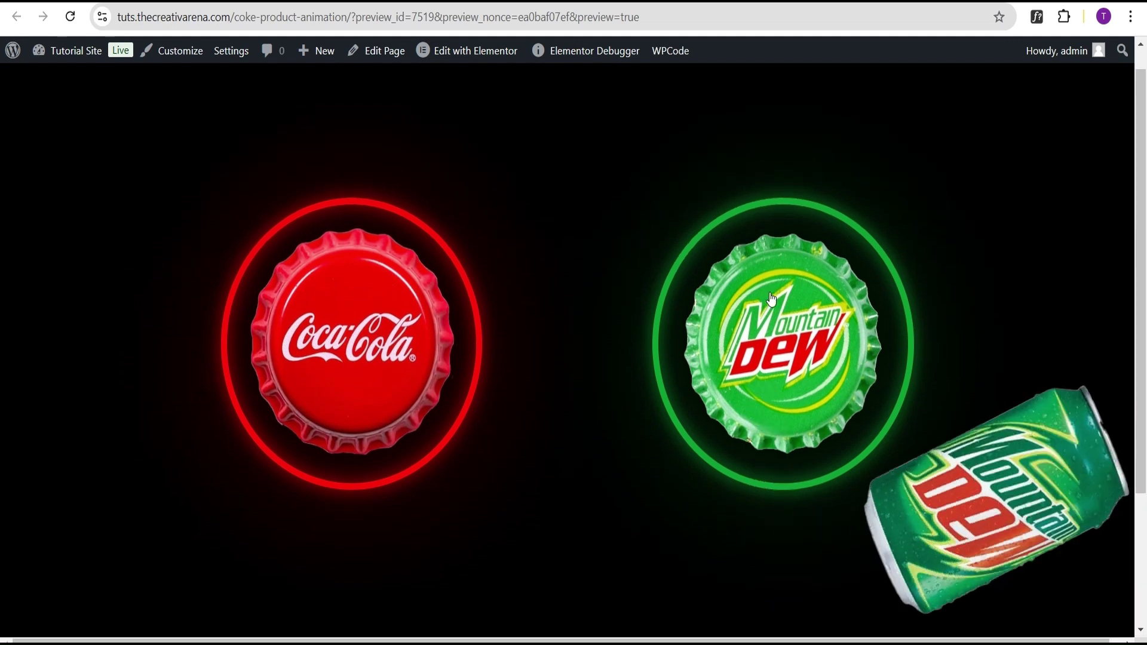
{"action": "mouse_move", "coordinate": [391, 306]}
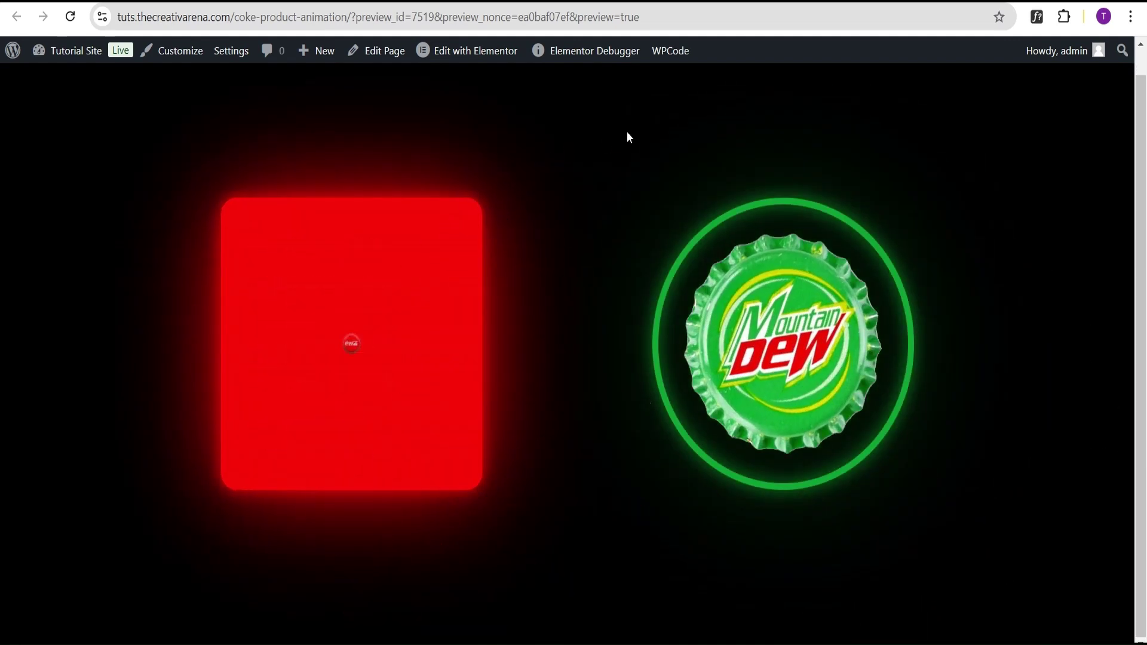
{"action": "mouse_move", "coordinate": [744, 302]}
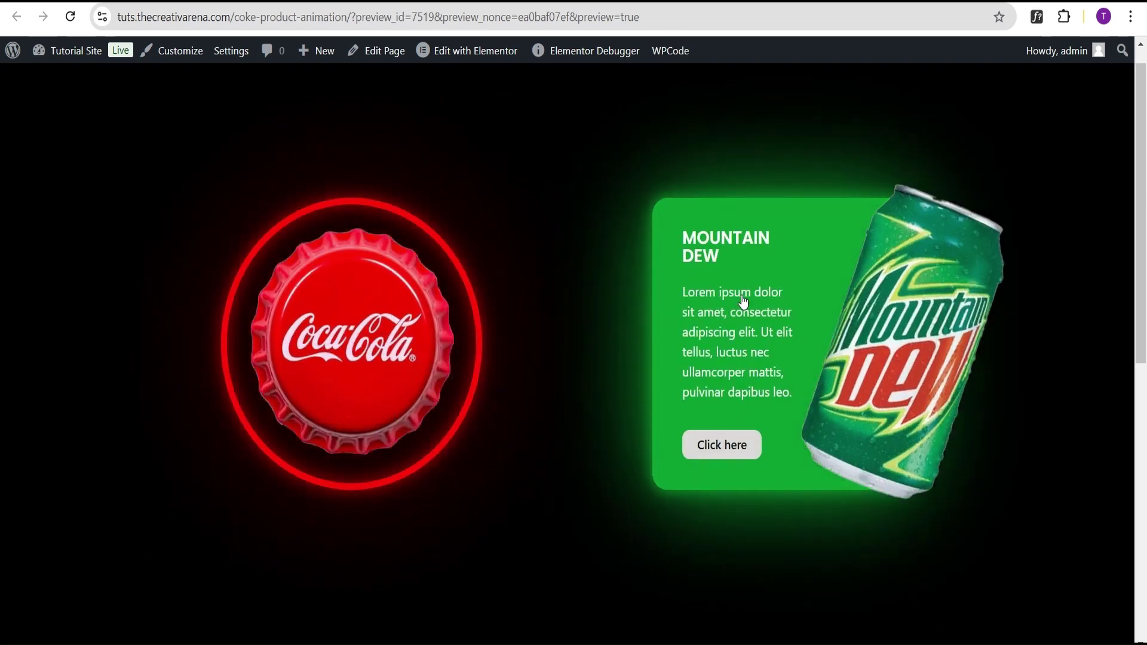
{"action": "mouse_move", "coordinate": [352, 335]}
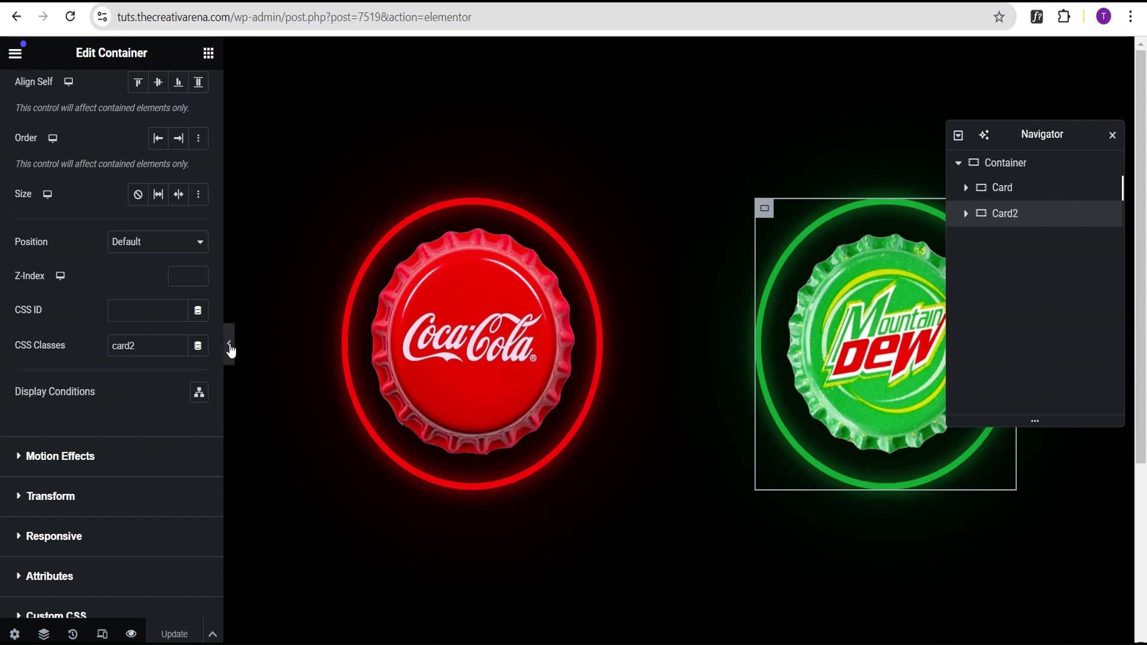
Back in the Elementor editor, collapse the panel and test the hover effect on both product cards again
{"action": "left_click", "coordinate": [229, 346]}
{"action": "mouse_move", "coordinate": [799, 332]}
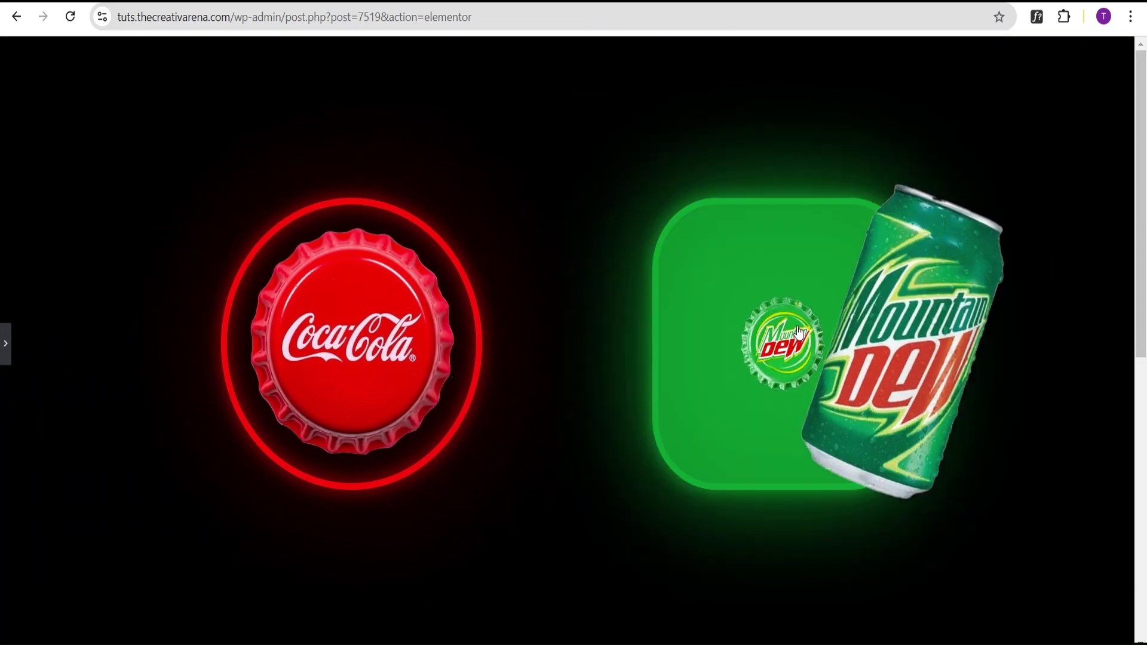
{"action": "mouse_move", "coordinate": [324, 276]}
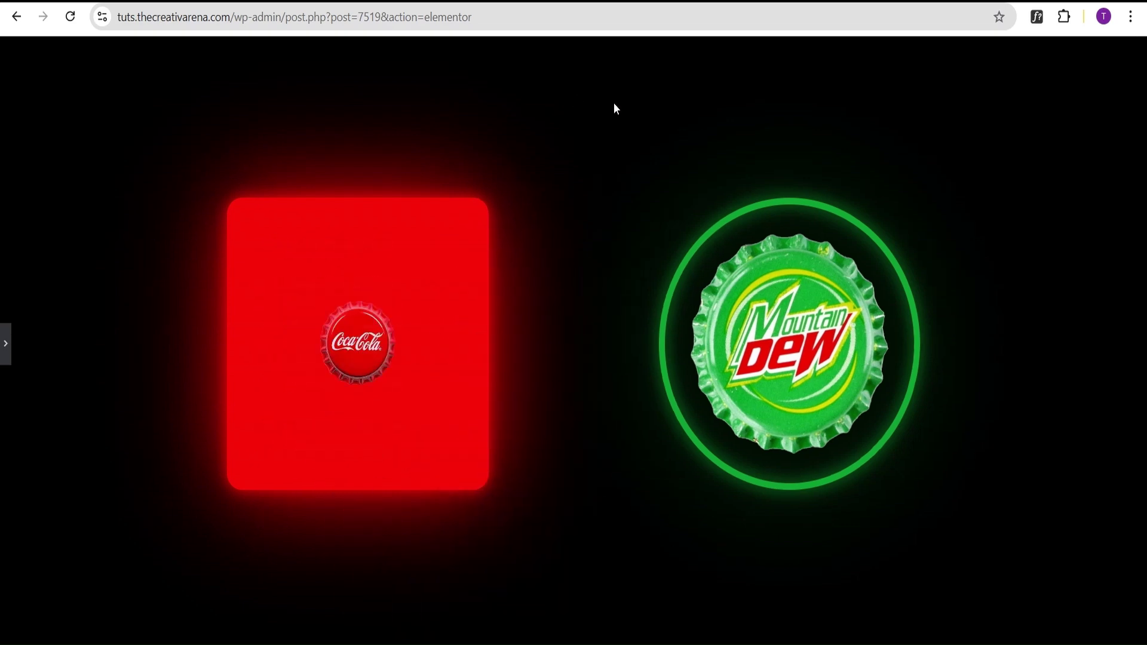
{"action": "mouse_move", "coordinate": [787, 298]}
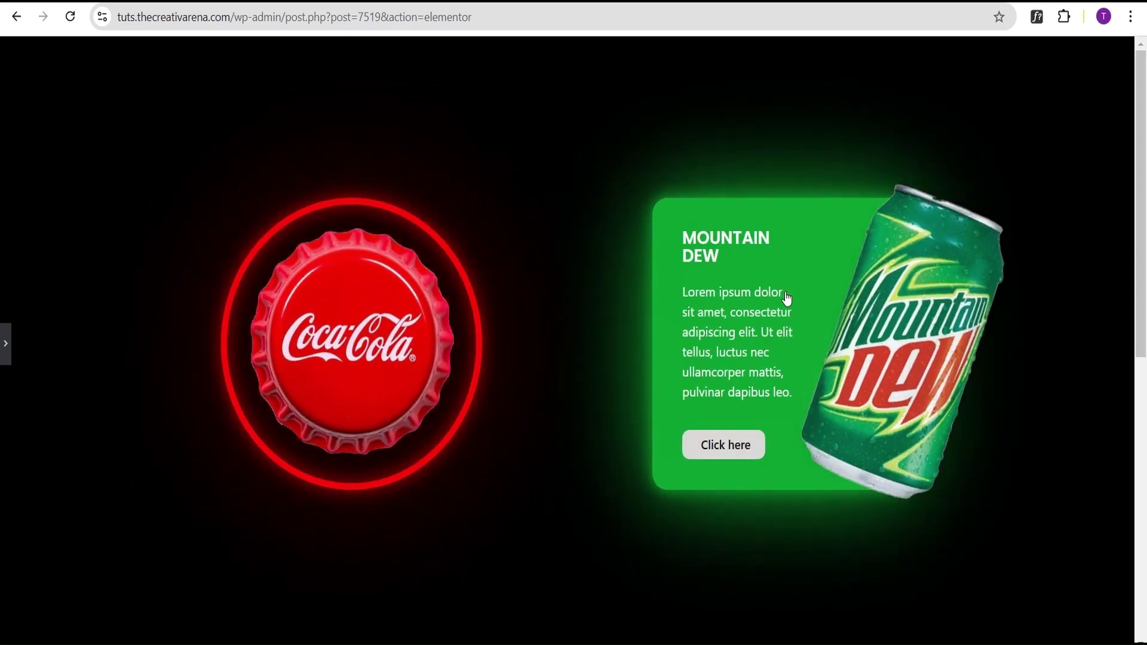